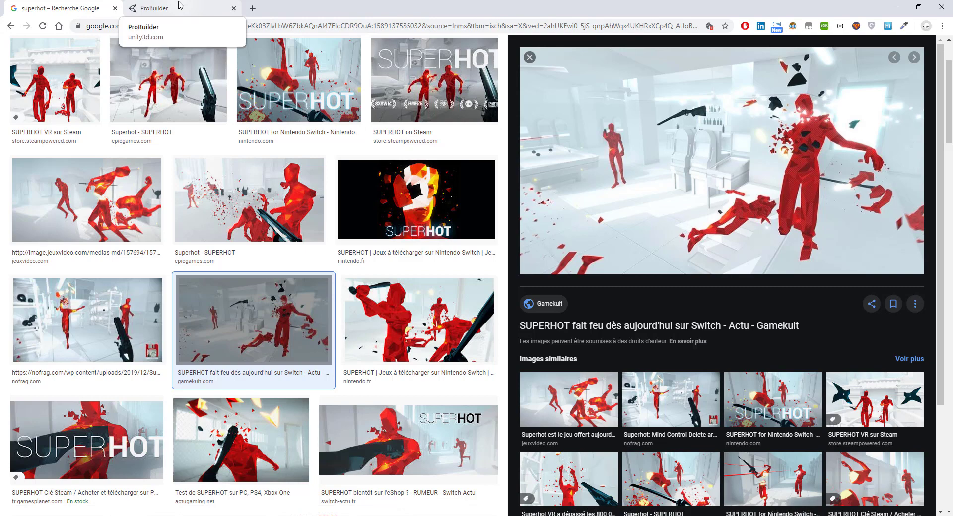
- Open the ProBuilder web page and look through its main features
{"action": "left_click", "coordinate": [181, 5]}
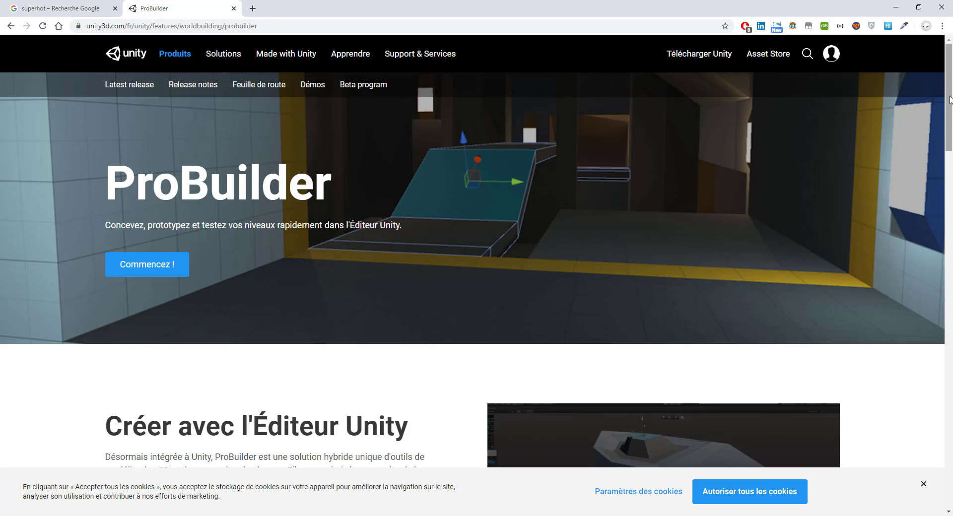
{"action": "left_click_drag", "start_coordinate": [948, 95], "coordinate": [949, 294]}
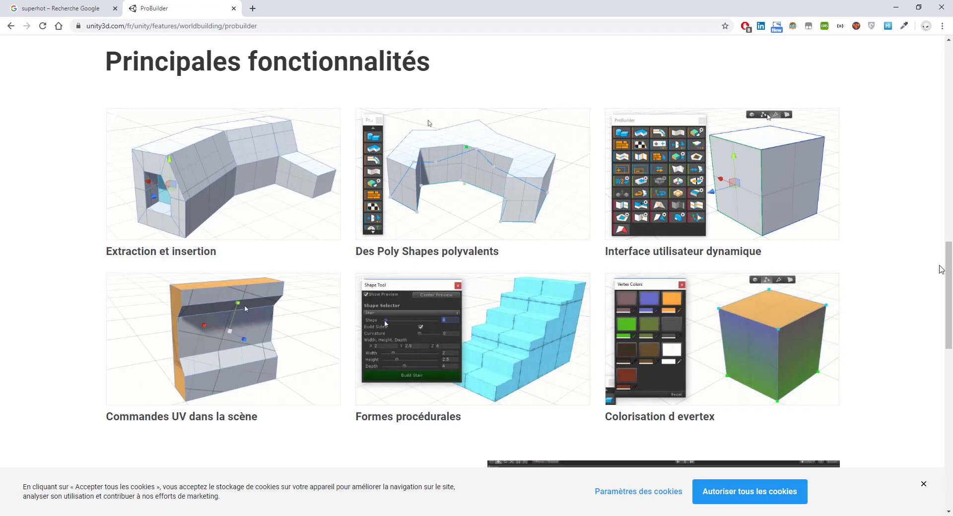
{"action": "scroll", "coordinate": [949, 279], "scroll_direction": "down", "scroll_amount": 1}
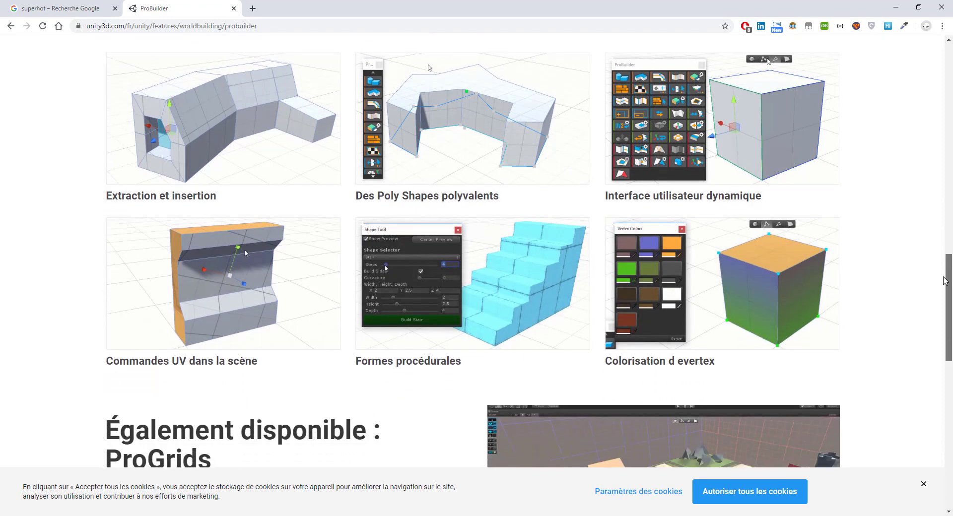
- Switch to the Unity editor, open the Package Manager with more room, and list all available packages
{"action": "key", "text": "alt+Tab"}
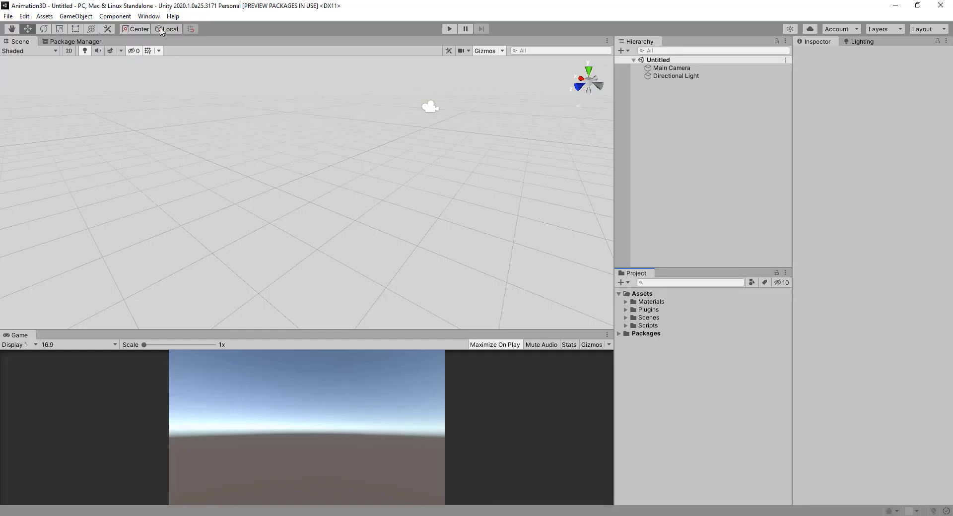
{"action": "left_click", "coordinate": [150, 16]}
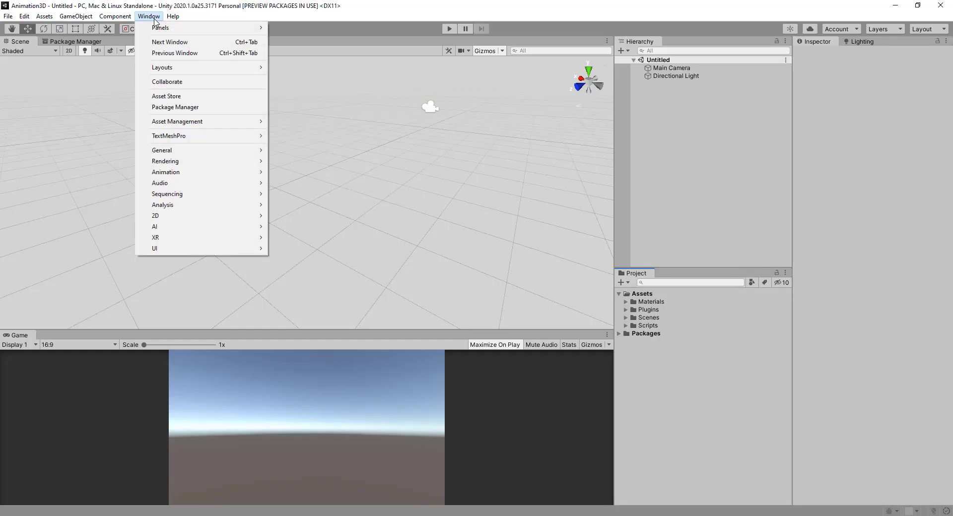
{"action": "left_click", "coordinate": [178, 107]}
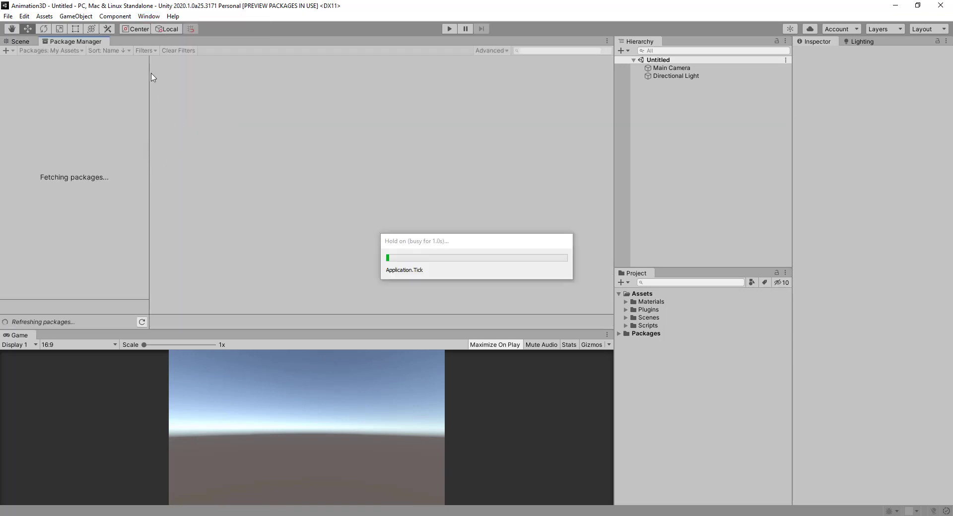
{"action": "left_click_drag", "start_coordinate": [248, 331], "coordinate": [247, 396]}
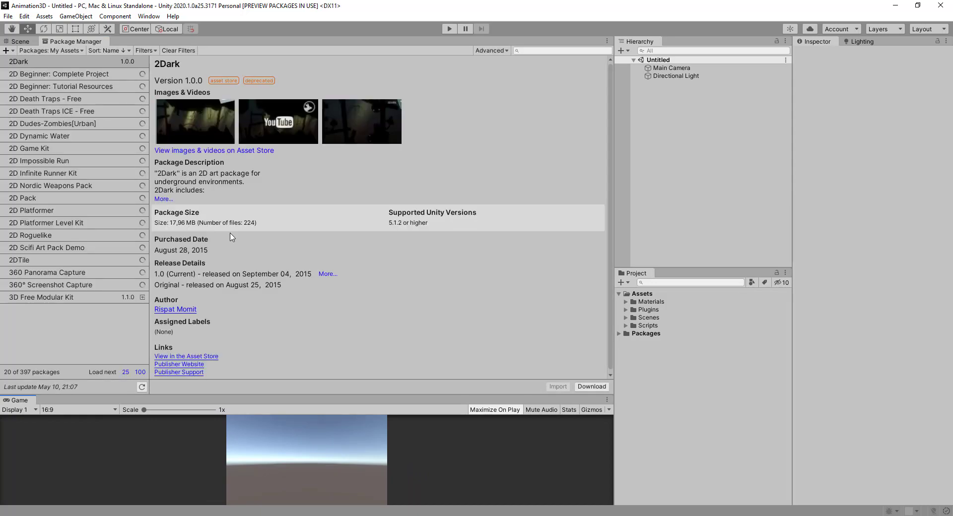
{"action": "left_click", "coordinate": [58, 51]}
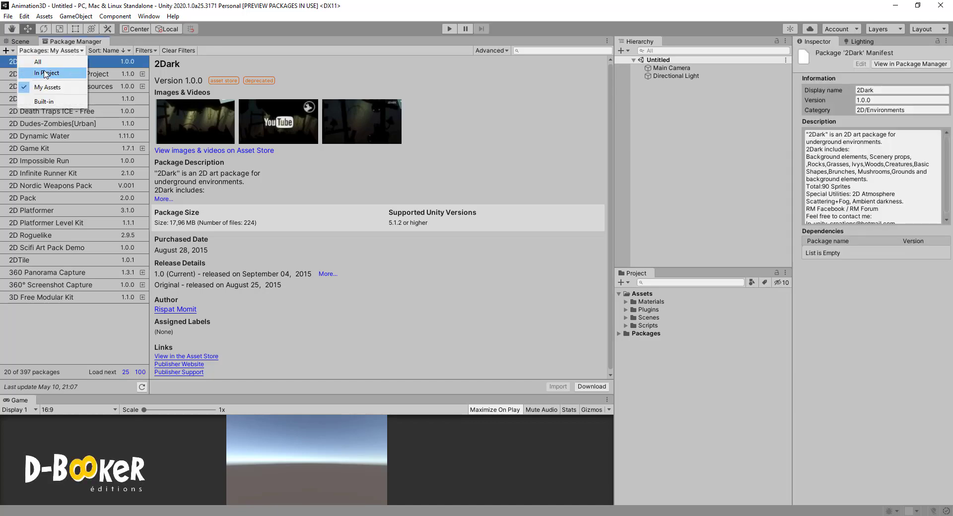
{"action": "left_click", "coordinate": [74, 50]}
{"action": "left_click", "coordinate": [35, 50]}
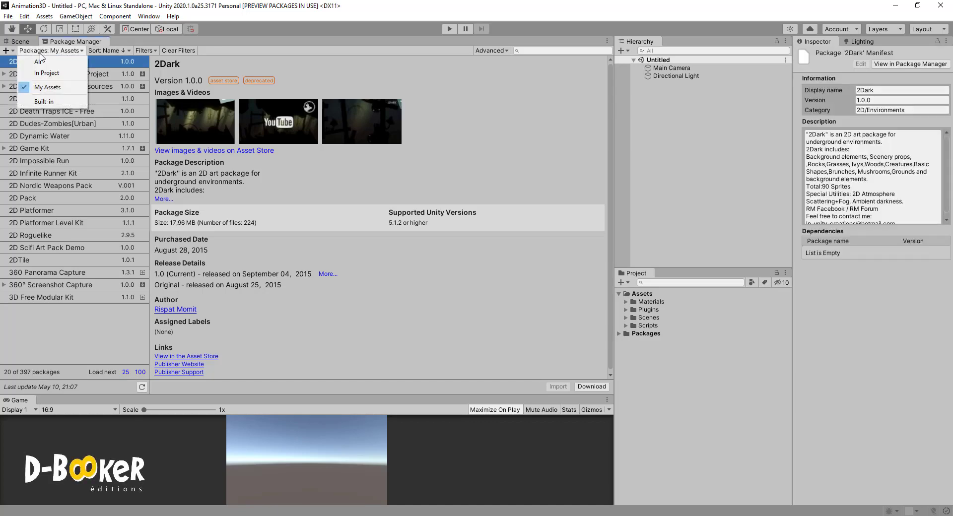
{"action": "left_click", "coordinate": [50, 62]}
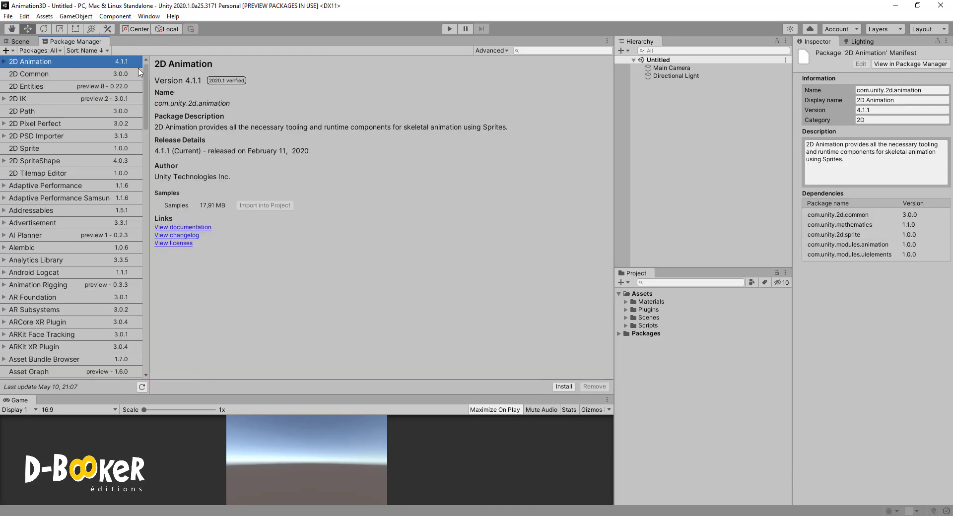
- Find the ProBuilder 4.2.3 package in the list and install it
{"action": "left_click_drag", "start_coordinate": [145, 72], "coordinate": [176, 201]}
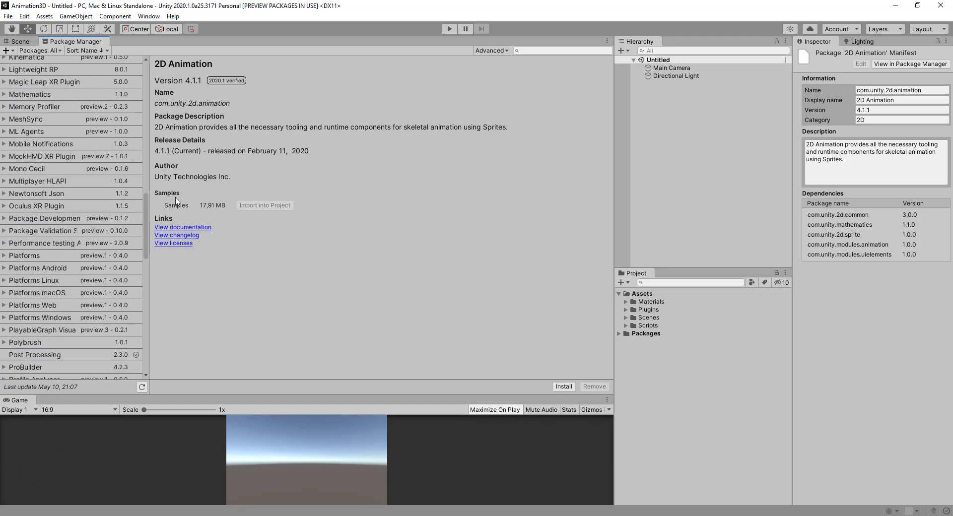
{"action": "scroll", "coordinate": [93, 257], "scroll_direction": "down", "scroll_amount": 5}
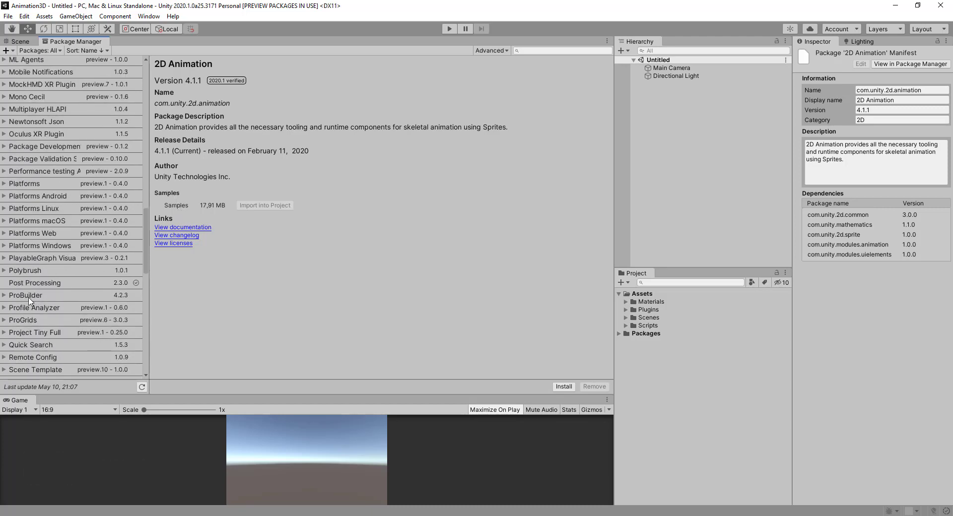
{"action": "left_click", "coordinate": [29, 298]}
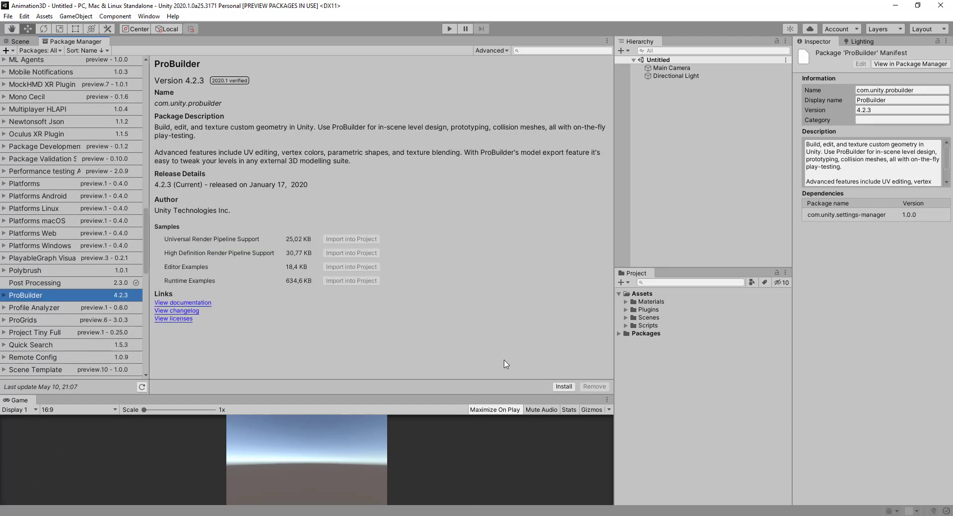
{"action": "left_click", "coordinate": [568, 389]}
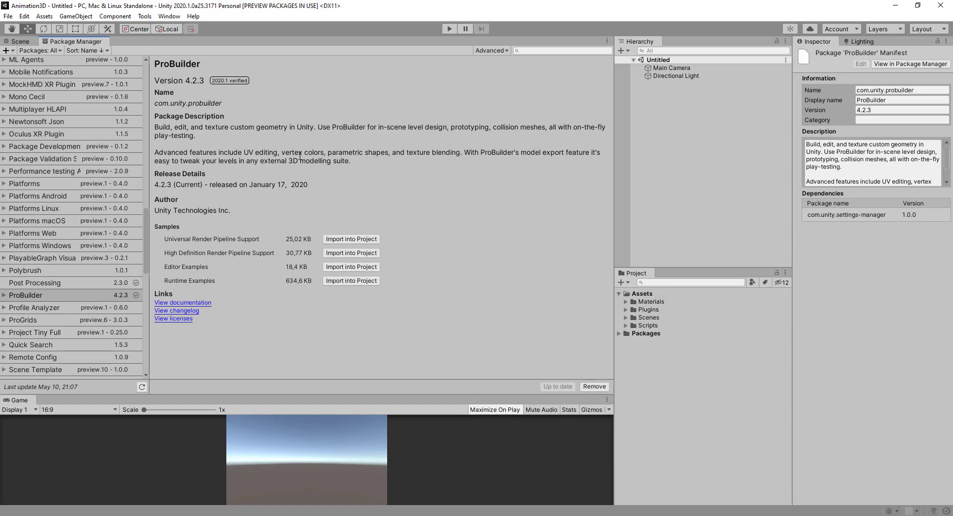
- Return to the Scene view, give the Game view more height, and open the ProBuilder window over the scene
{"action": "left_click", "coordinate": [20, 41]}
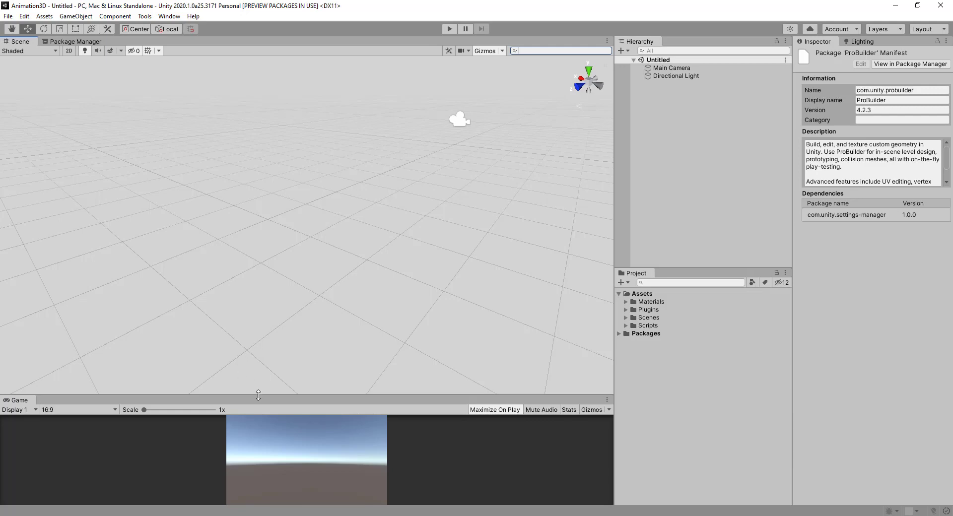
{"action": "left_click_drag", "start_coordinate": [257, 395], "coordinate": [258, 349]}
{"action": "right_click_drag", "start_coordinate": [277, 233], "coordinate": [301, 186]}
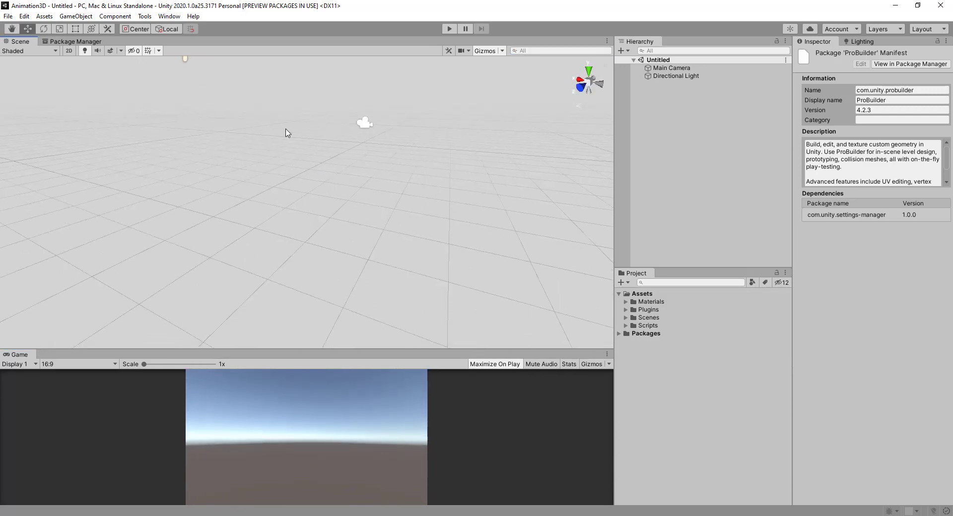
{"action": "left_click", "coordinate": [145, 16]}
{"action": "mouse_move", "coordinate": [174, 28]}
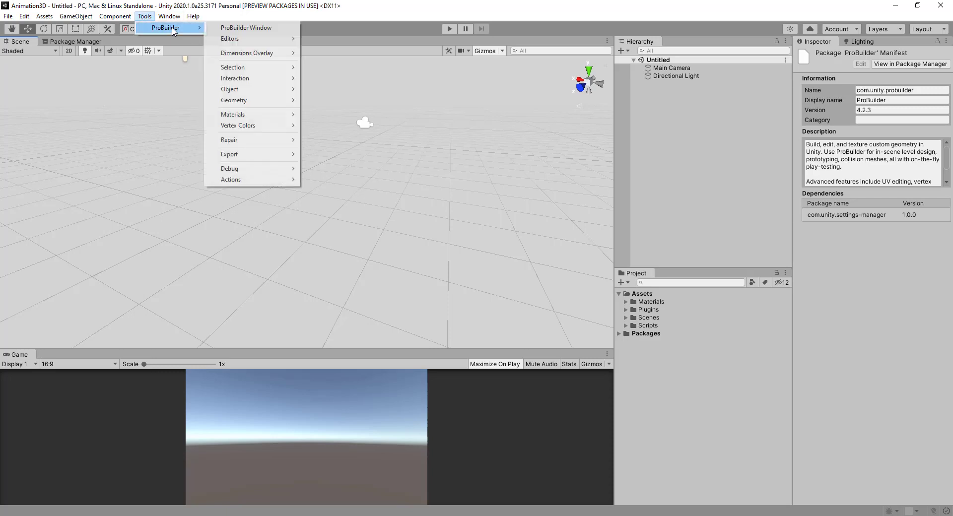
{"action": "left_click", "coordinate": [263, 29]}
{"action": "left_click_drag", "start_coordinate": [360, 113], "coordinate": [413, 119]}
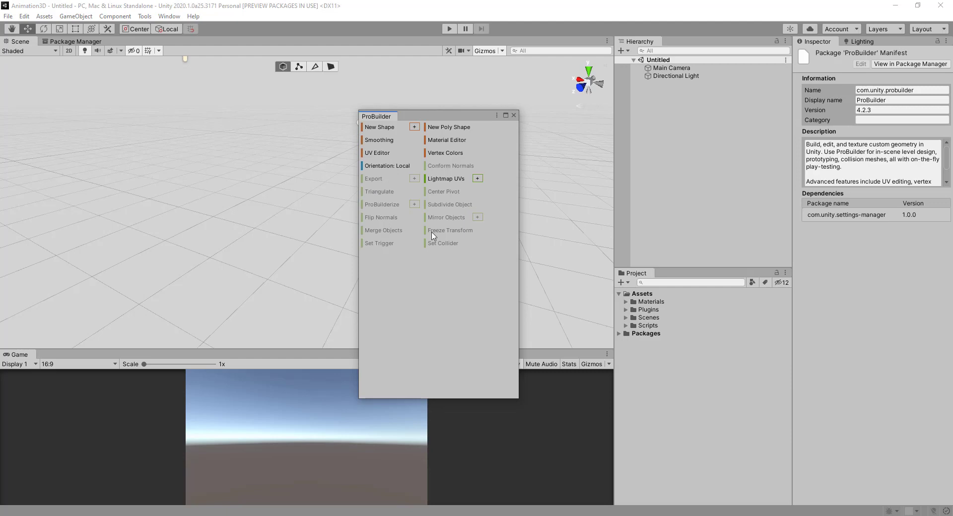
- Display the ProBuilder tools as icons and dock the window as a thin strip above the Scene view
{"action": "right_click", "coordinate": [370, 119]}
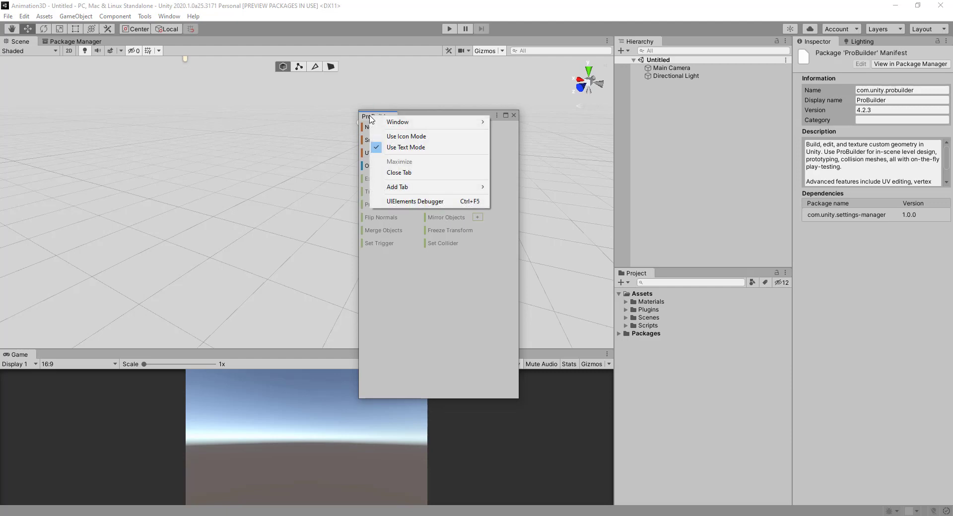
{"action": "left_click", "coordinate": [402, 137]}
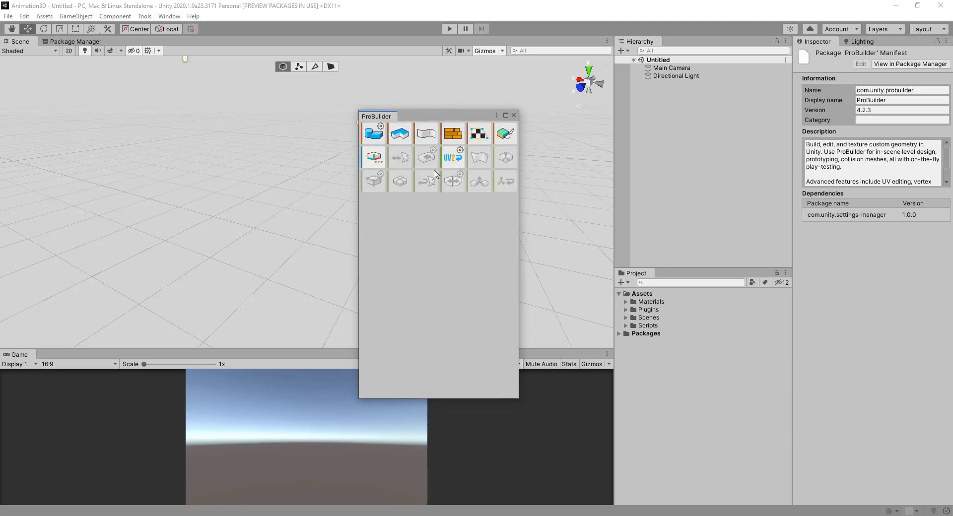
{"action": "left_click_drag", "start_coordinate": [380, 114], "coordinate": [375, 87]}
{"action": "left_click_drag", "start_coordinate": [356, 141], "coordinate": [370, 78]}
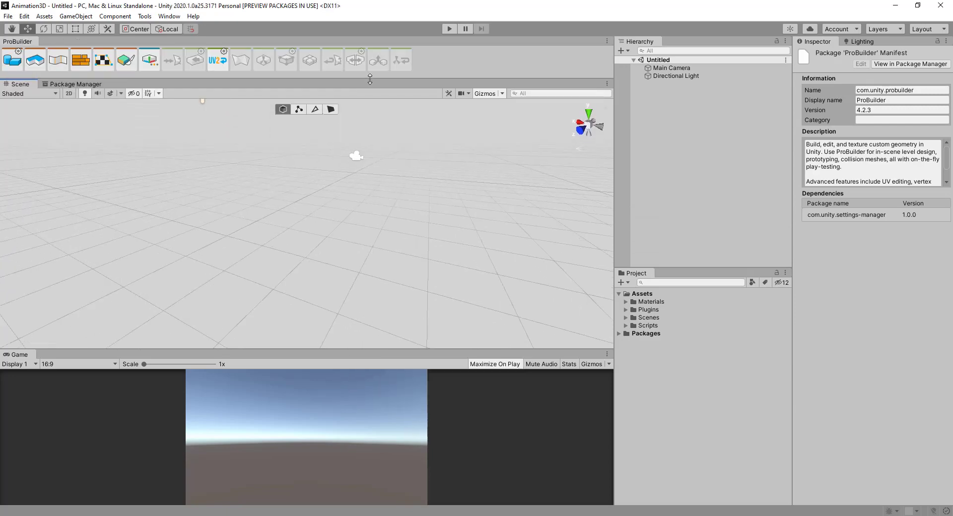
- Dock ProBuilder as a narrow column beside the Scene view and display its tools as text
{"action": "left_click_drag", "start_coordinate": [21, 43], "coordinate": [25, 151]}
{"action": "right_click", "coordinate": [22, 42]}
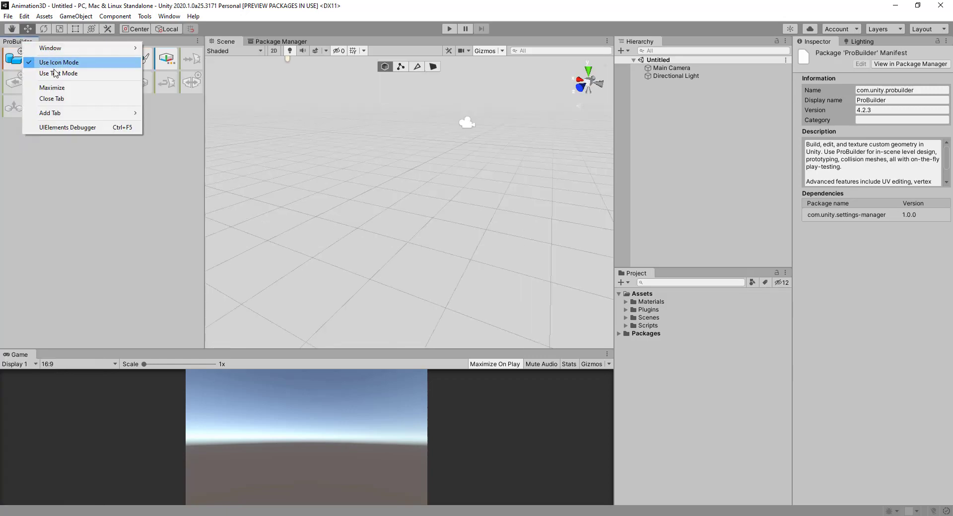
{"action": "left_click", "coordinate": [58, 73]}
{"action": "left_click_drag", "start_coordinate": [204, 143], "coordinate": [78, 169]}
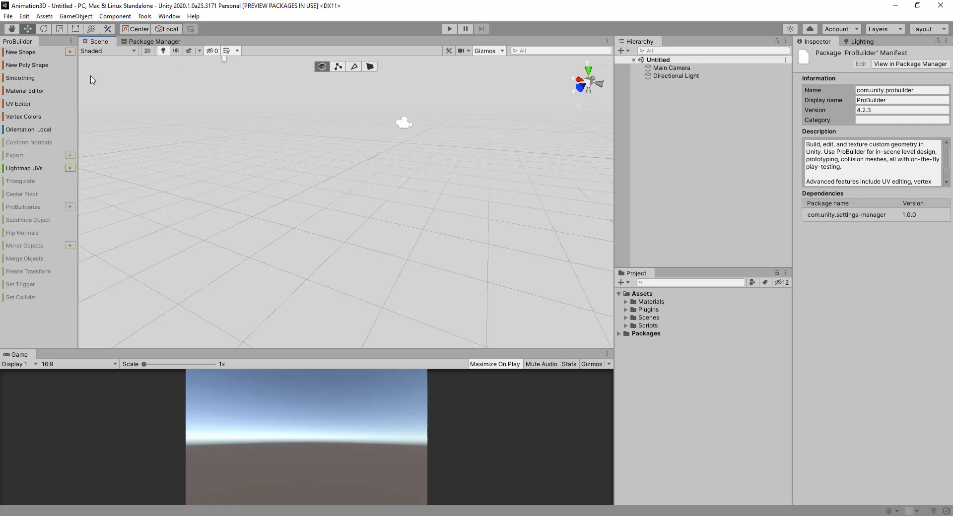
- Start a new ProBuilder cube with its shape settings open, and move the Shape Tool window clear of the preview
{"action": "left_click", "coordinate": [69, 53]}
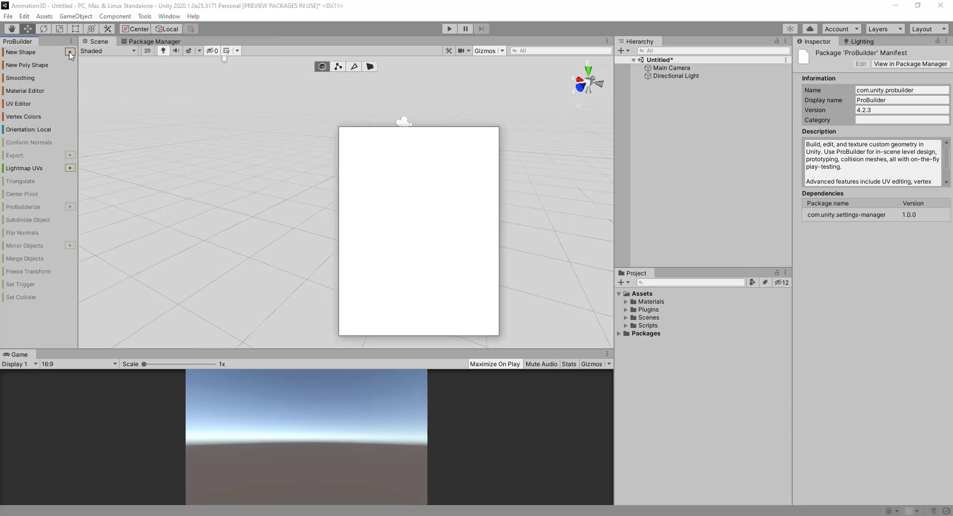
{"action": "left_click_drag", "start_coordinate": [405, 135], "coordinate": [504, 139]}
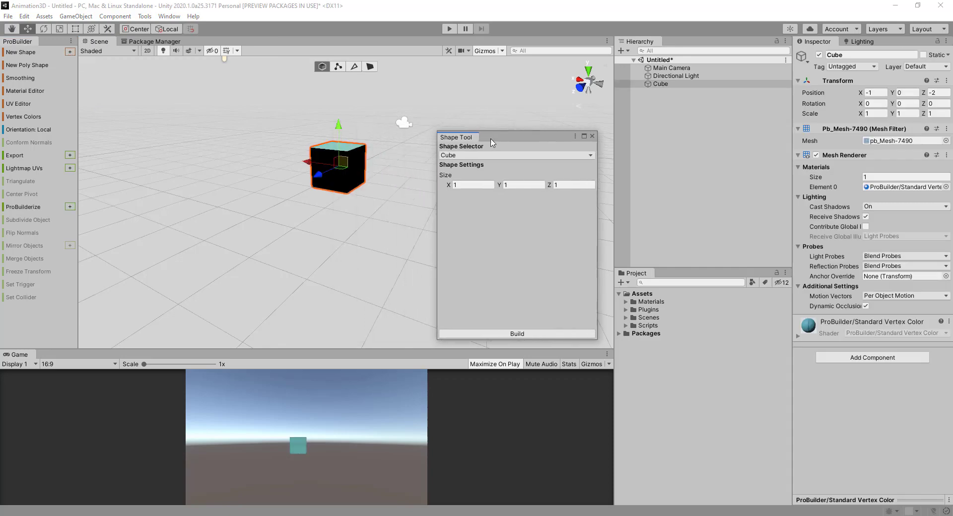
{"action": "middle_click_drag", "start_coordinate": [374, 143], "coordinate": [309, 170]}
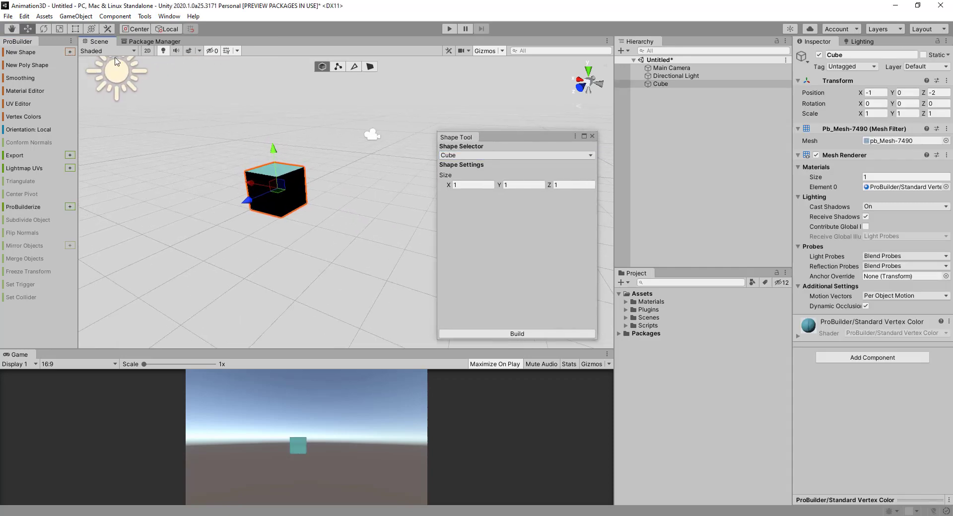
- Duplicate the Directional Light and rotate the copy to about 3.5, 137.5, -19.3 to light the cube's dark sides
{"action": "left_click", "coordinate": [113, 75]}
{"action": "key", "text": "ctrl+d"}
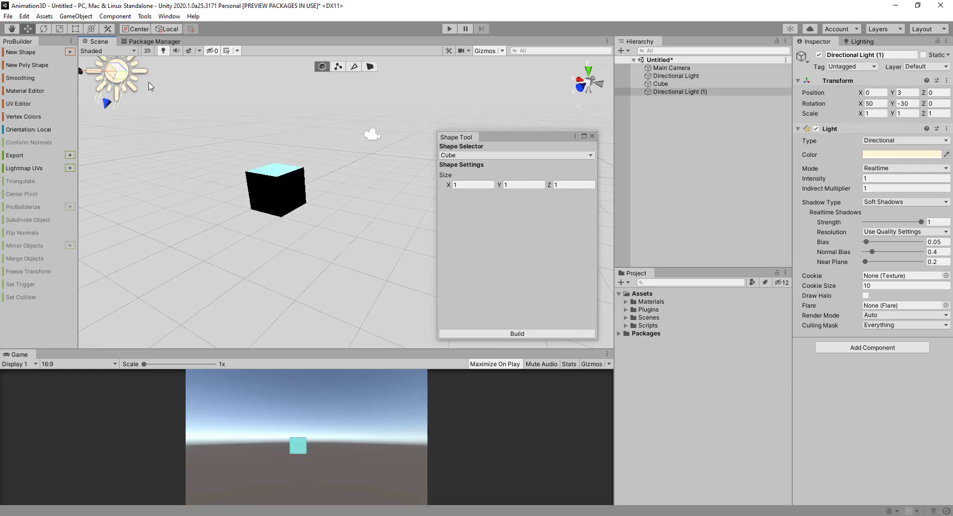
{"action": "left_click", "coordinate": [44, 29]}
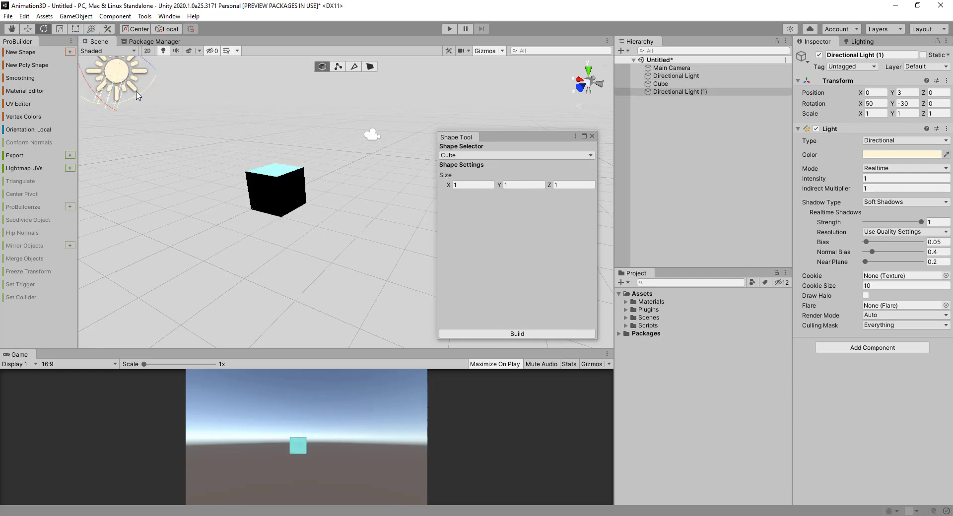
{"action": "left_click_drag", "start_coordinate": [147, 92], "coordinate": [79, 107]}
{"action": "scroll", "coordinate": [142, 90], "scroll_direction": "down", "scroll_amount": 2}
{"action": "left_click_drag", "start_coordinate": [226, 114], "coordinate": [304, 151]}
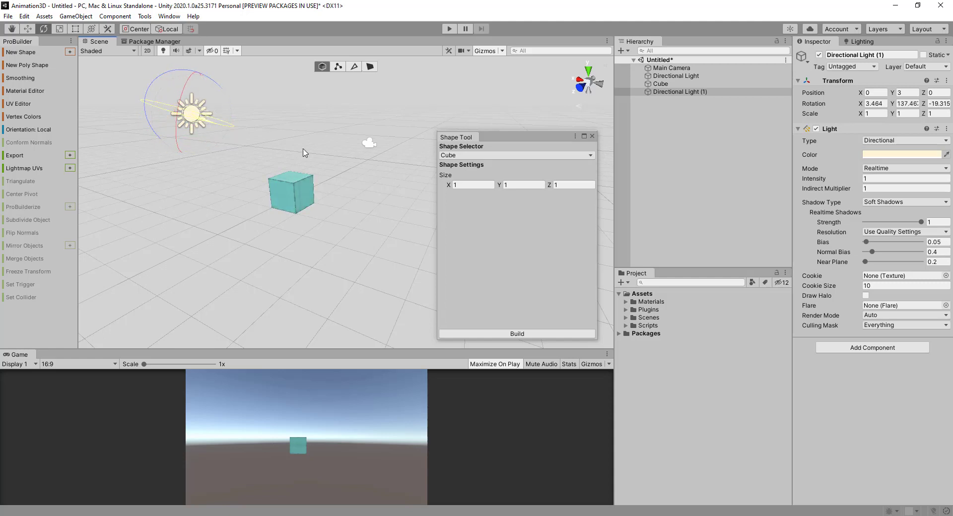
- Shift the duplicated light's colour slightly towards orange and set its intensity to 0.7
{"action": "left_click", "coordinate": [888, 155]}
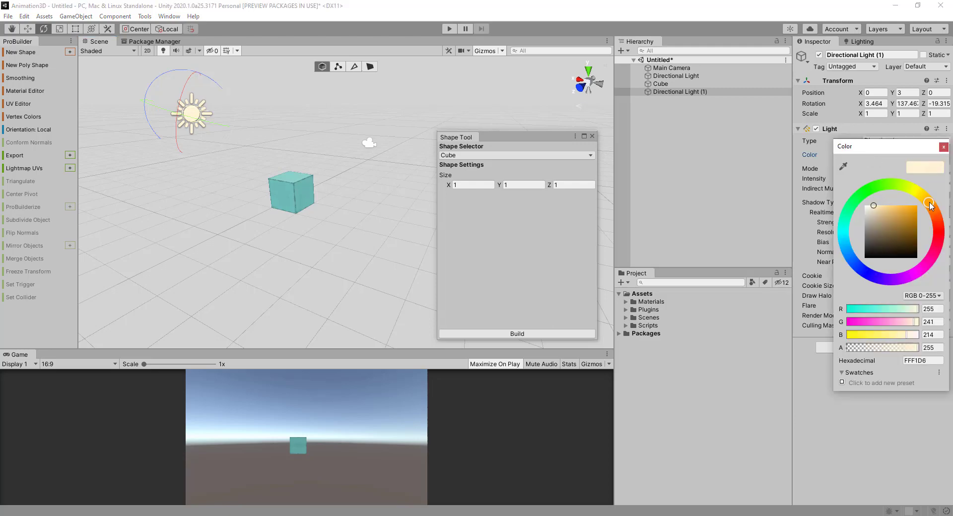
{"action": "left_click_drag", "start_coordinate": [928, 204], "coordinate": [932, 208]}
{"action": "left_click", "coordinate": [942, 148]}
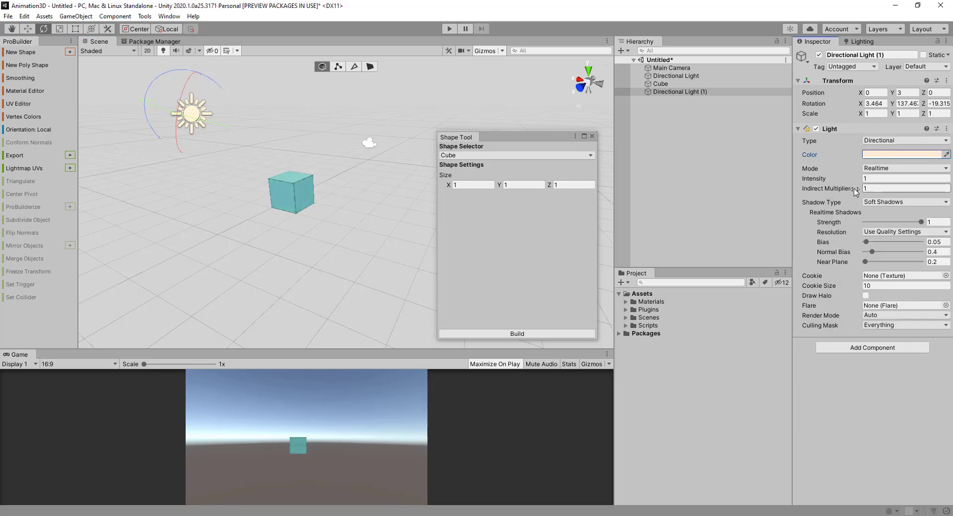
{"action": "left_click", "coordinate": [872, 179]}
{"action": "type", "text": "0.7"}
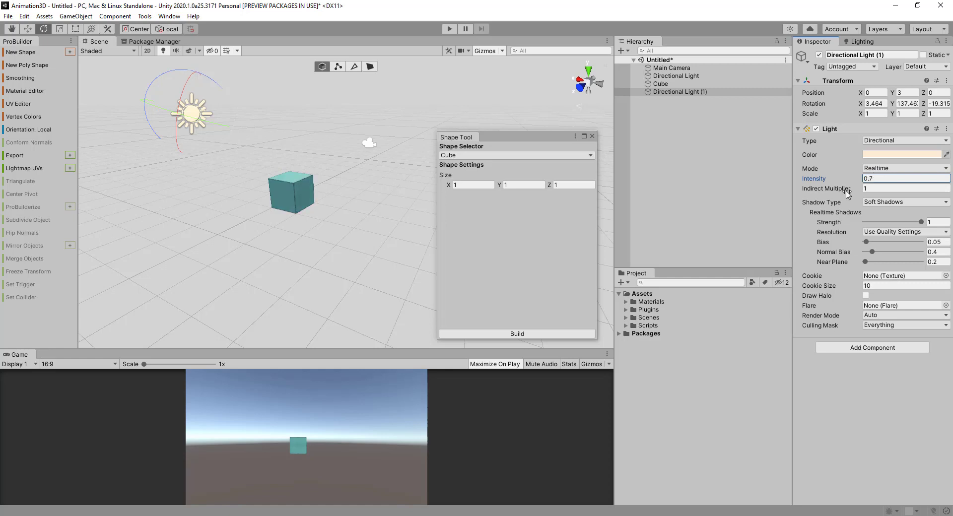
- Preview the Prism, Cylinder and Arch shapes one after another in place of the cube
{"action": "scroll", "coordinate": [300, 184], "scroll_direction": "up", "scroll_amount": 3}
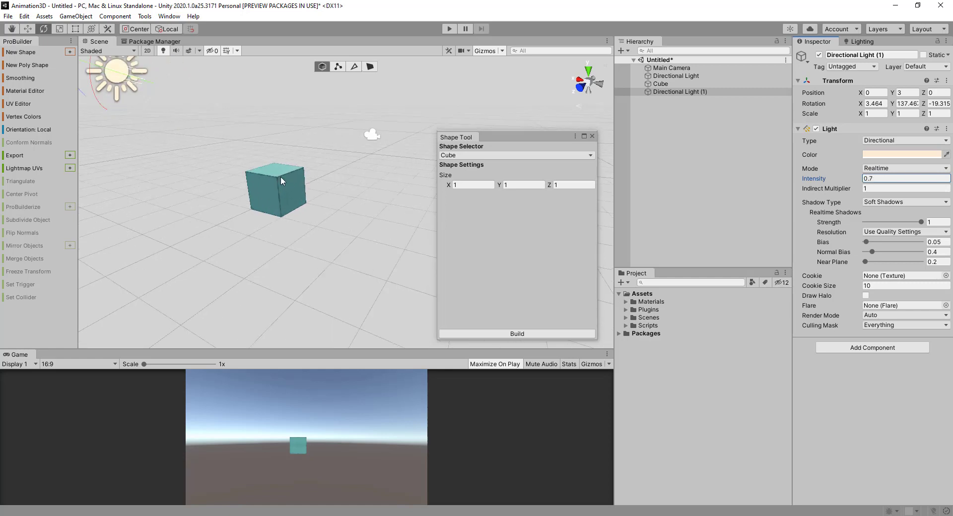
{"action": "left_click", "coordinate": [472, 156]}
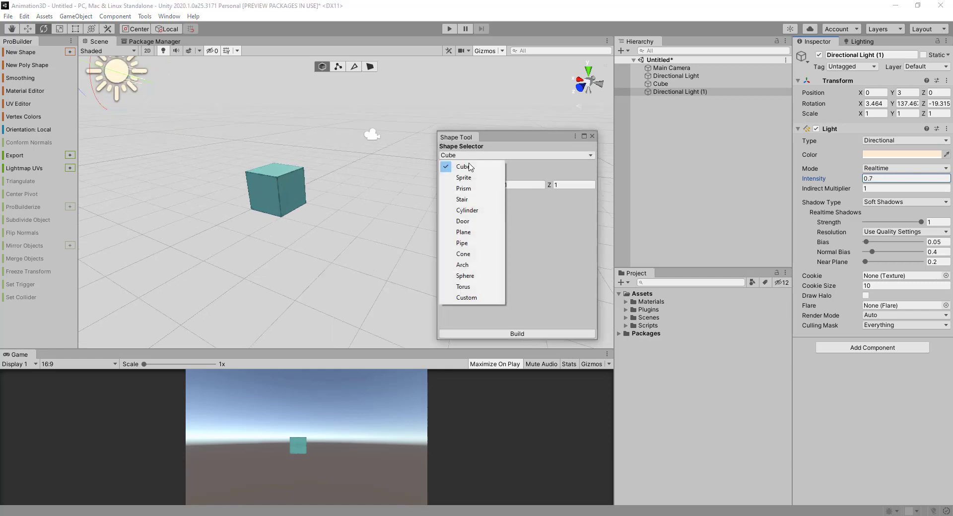
{"action": "left_click", "coordinate": [464, 189]}
{"action": "left_click", "coordinate": [464, 156]}
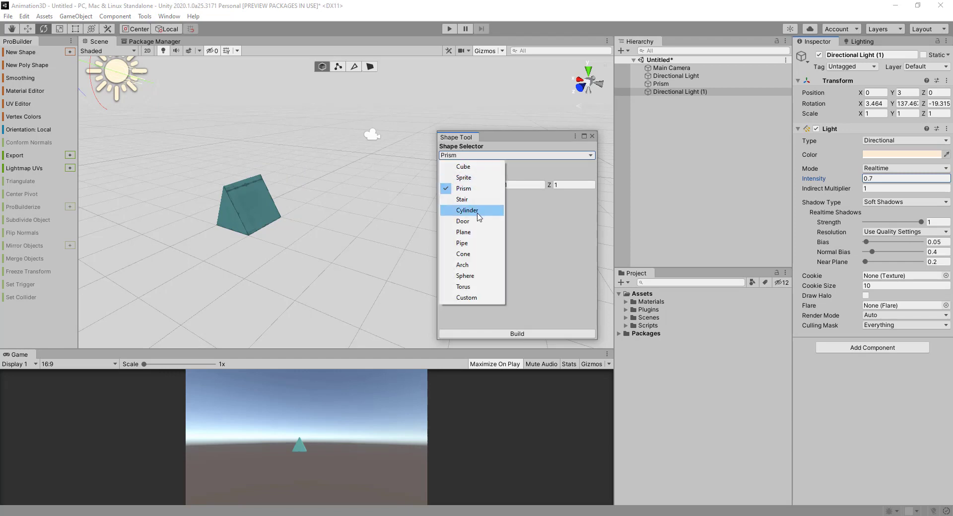
{"action": "left_click", "coordinate": [477, 211]}
{"action": "left_click", "coordinate": [475, 156]}
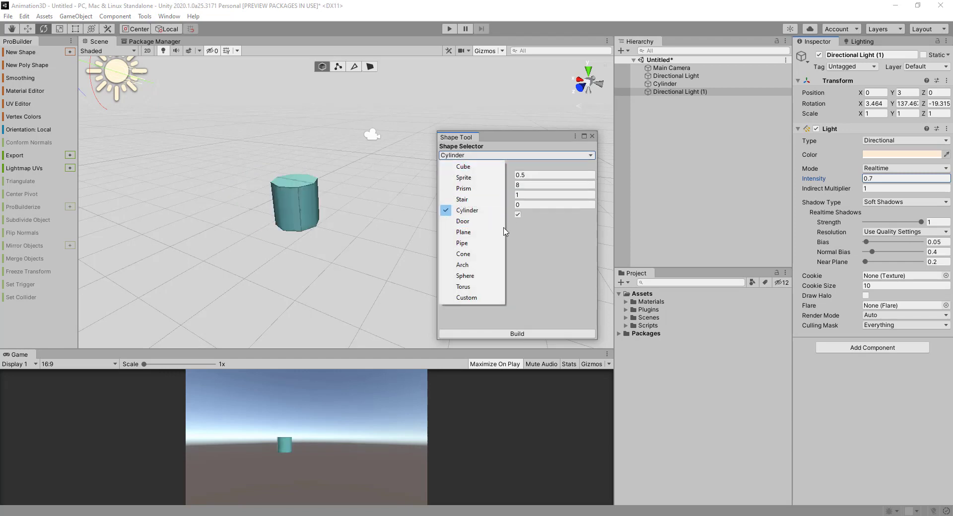
{"action": "left_click", "coordinate": [480, 265]}
- Preview a Stair shape and widen it to about 3.68 with a height of about 4.33
{"action": "left_click", "coordinate": [470, 155]}
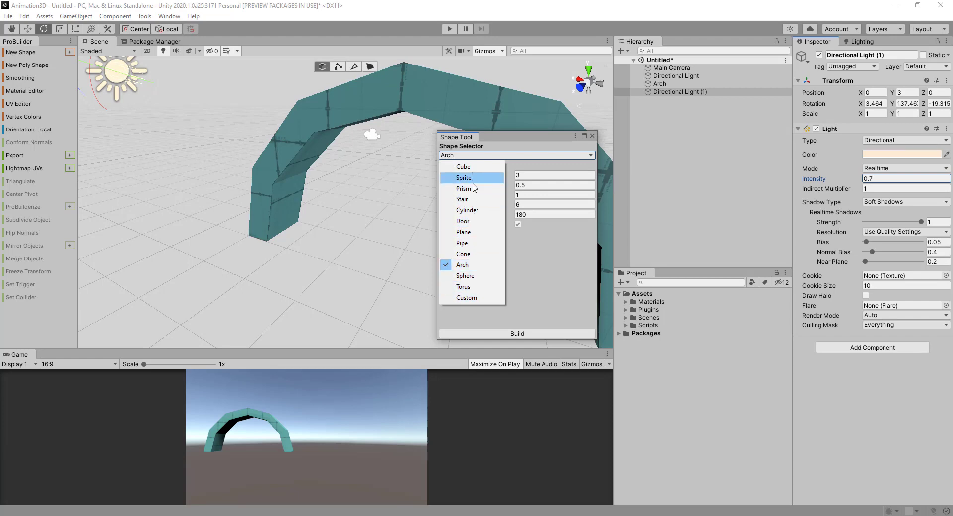
{"action": "left_click", "coordinate": [467, 200]}
{"action": "scroll", "coordinate": [323, 225], "scroll_direction": "down", "scroll_amount": 5}
{"action": "middle_click_drag", "start_coordinate": [323, 226], "coordinate": [422, 215]}
{"action": "left_click_drag", "start_coordinate": [422, 215], "coordinate": [155, 237], "text": "alt"}
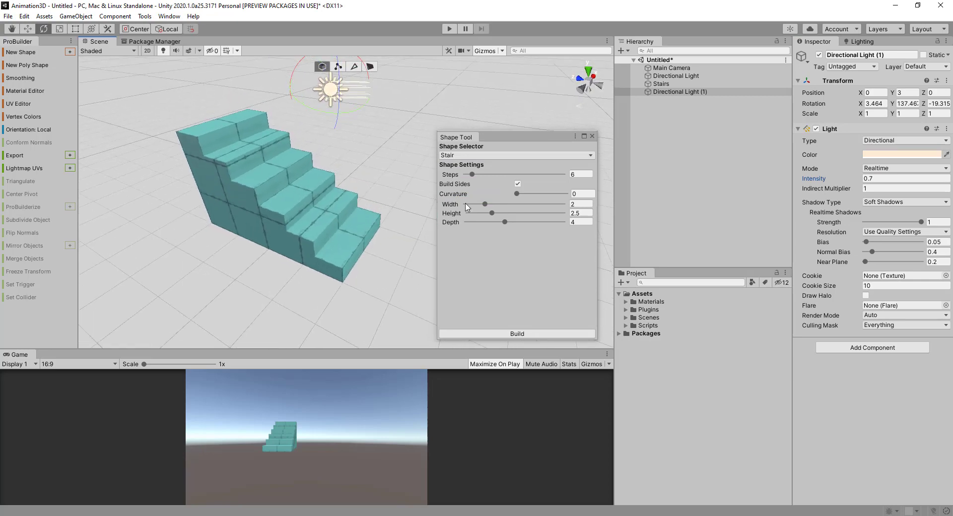
{"action": "left_click_drag", "start_coordinate": [472, 175], "coordinate": [509, 213]}
{"action": "middle_click_drag", "start_coordinate": [273, 177], "coordinate": [343, 224]}
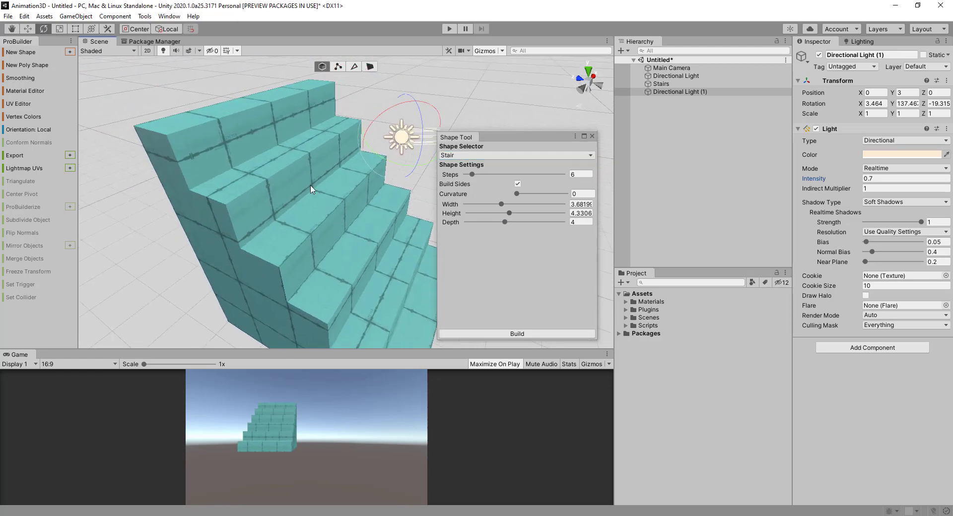
{"action": "left_click_drag", "start_coordinate": [263, 164], "coordinate": [236, 192], "text": "alt"}
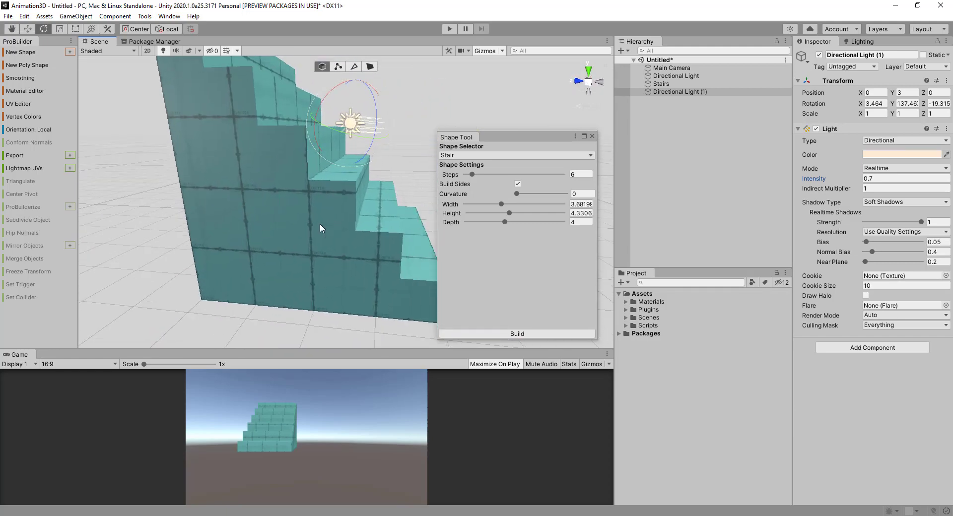
{"action": "left_click_drag", "start_coordinate": [320, 223], "coordinate": [307, 197], "text": "alt"}
{"action": "scroll", "coordinate": [308, 197], "scroll_direction": "down", "scroll_amount": 5}
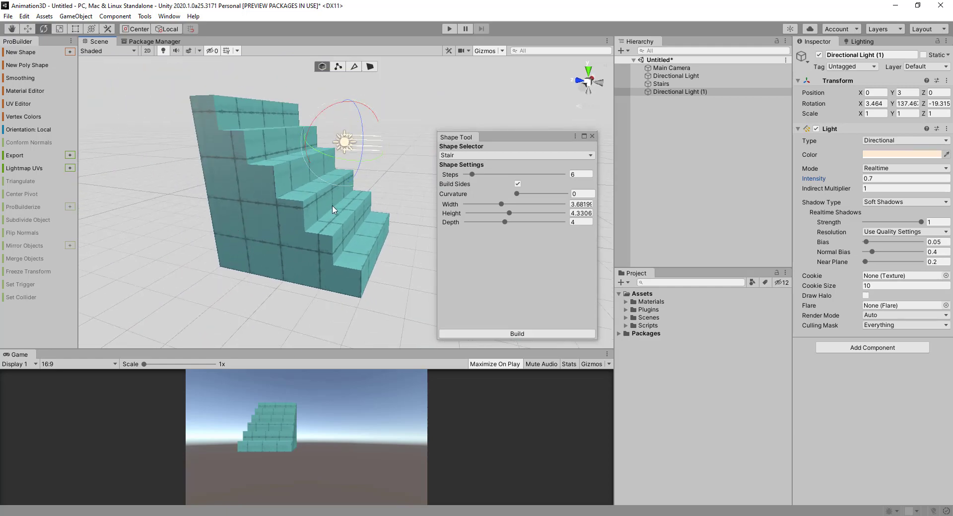
- Switch the shape to Cube and build it with size X 10, Y 8, Z 15
{"action": "left_click", "coordinate": [466, 155]}
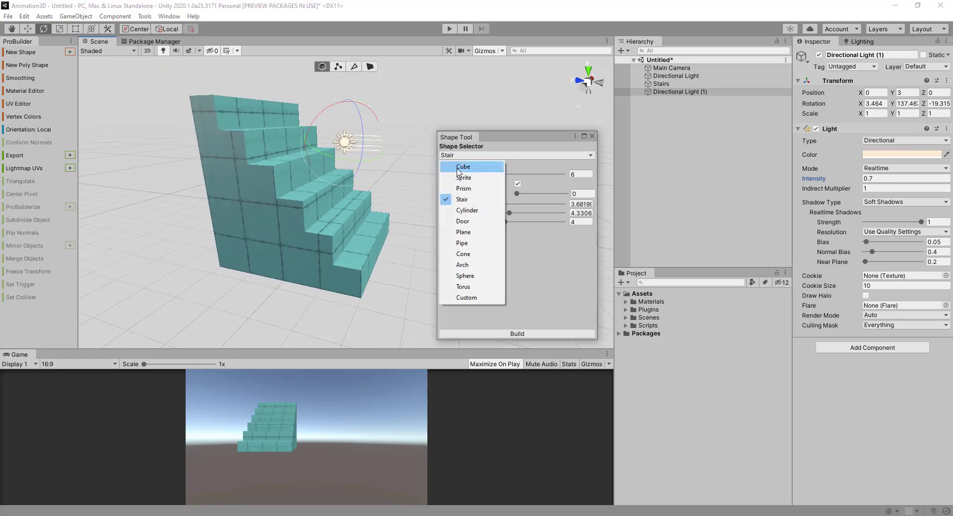
{"action": "left_click", "coordinate": [462, 166]}
{"action": "right_click_drag", "start_coordinate": [369, 183], "coordinate": [373, 186]}
{"action": "scroll", "coordinate": [373, 186], "scroll_direction": "up", "scroll_amount": 5}
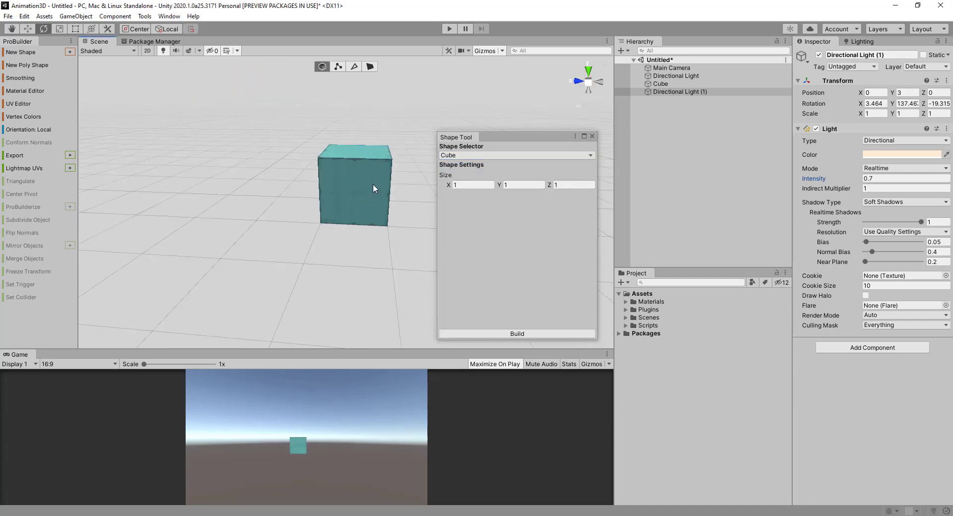
{"action": "middle_click_drag", "start_coordinate": [373, 187], "coordinate": [461, 200]}
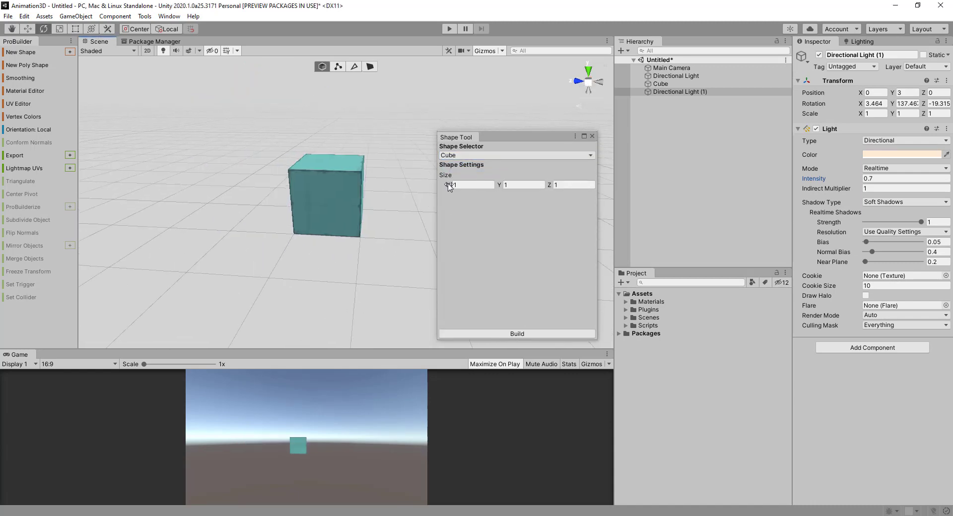
{"action": "left_click_drag", "start_coordinate": [448, 186], "coordinate": [485, 186]}
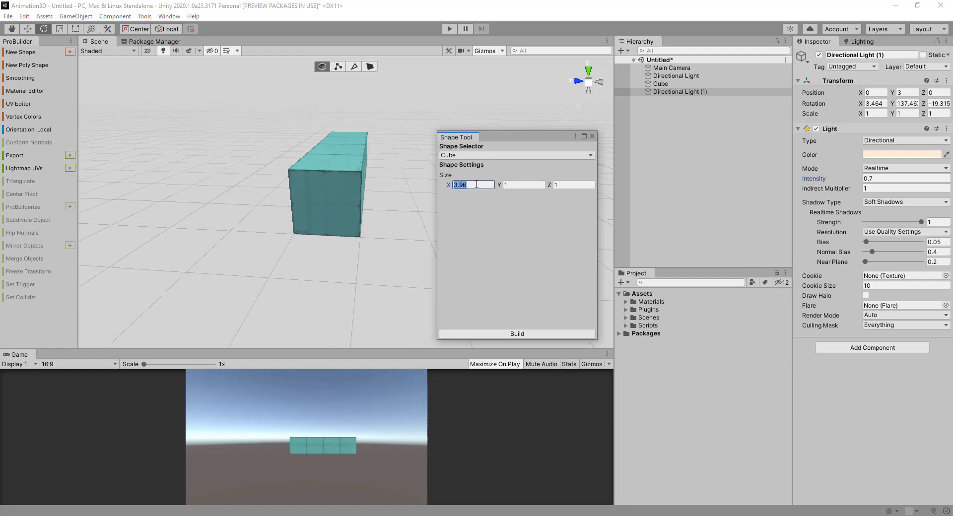
{"action": "type", "text": "10"}
{"action": "left_click_drag", "start_coordinate": [501, 185], "coordinate": [509, 186]}
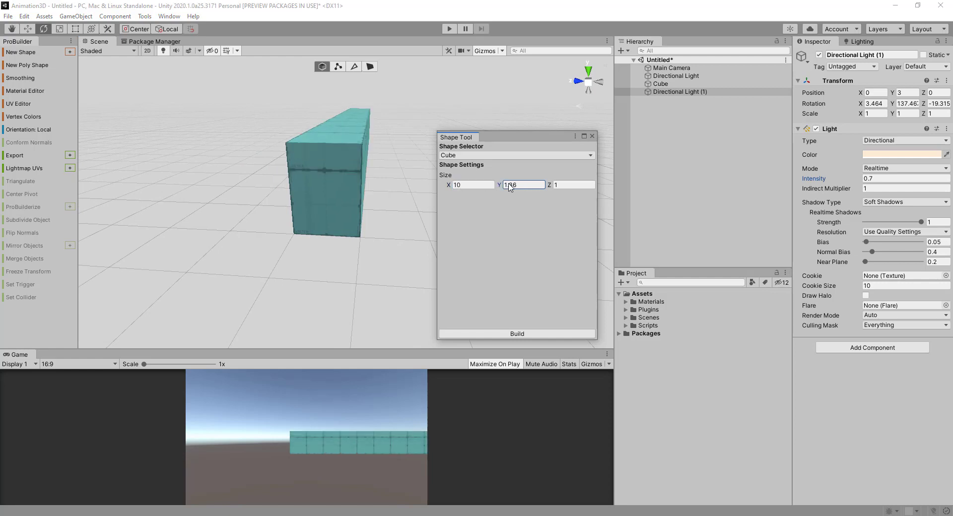
{"action": "type", "text": "3"}
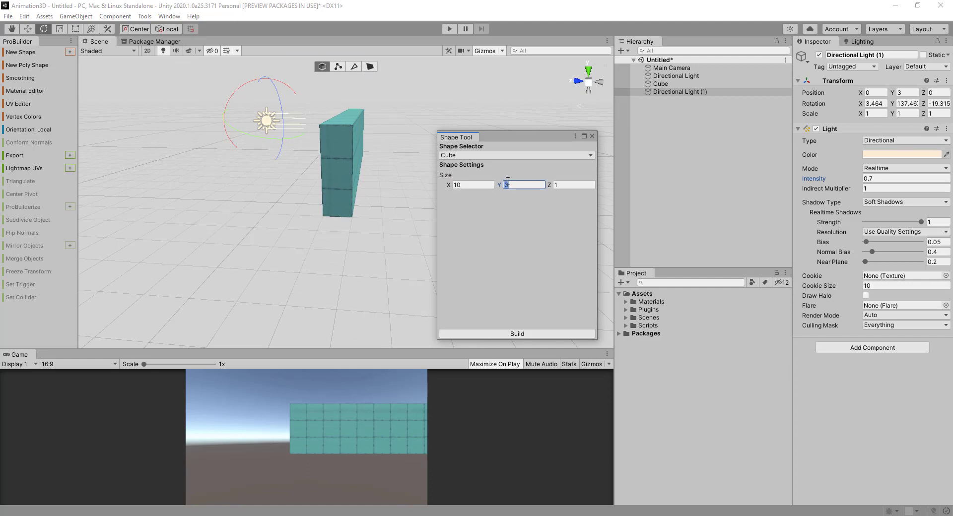
{"action": "type", "text": "8"}
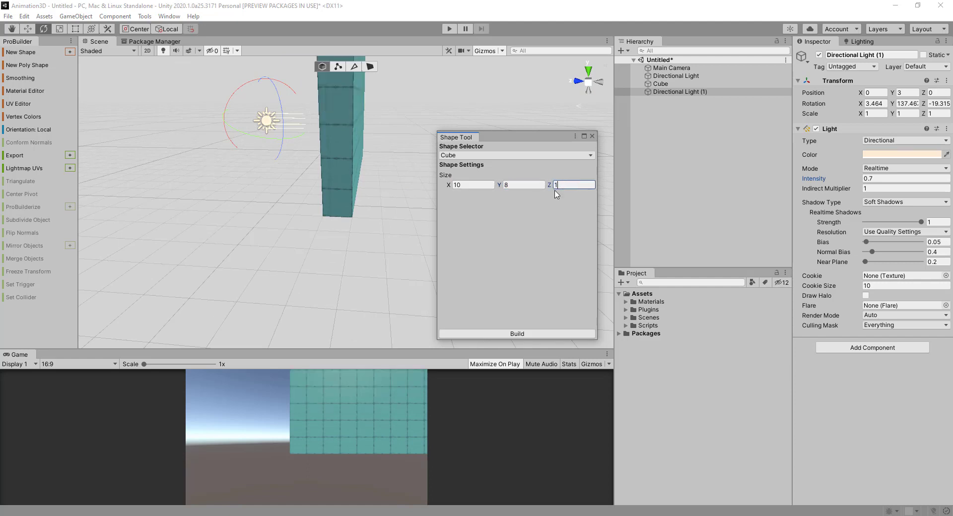
{"action": "type", "text": "5"}
{"action": "left_click", "coordinate": [515, 335]}
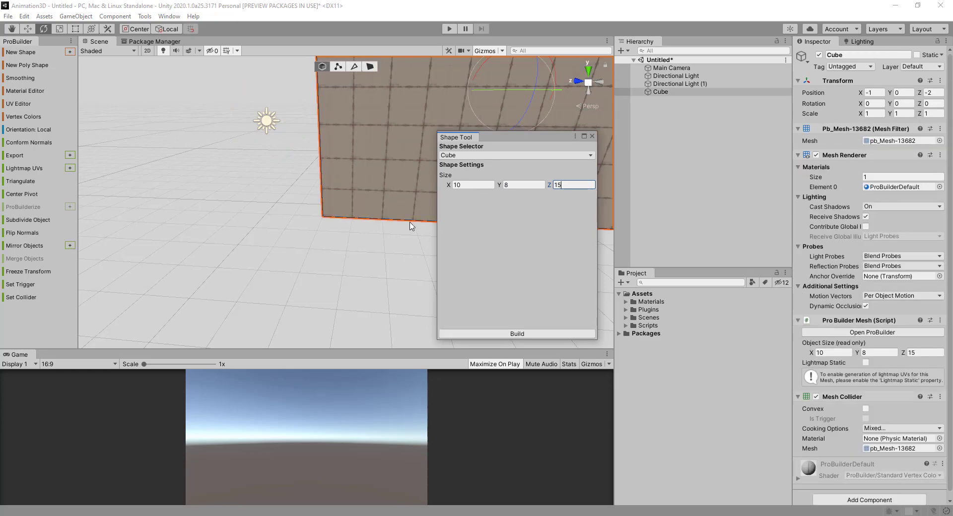
- Move the box across the ground plane to about X 0.54, Z -1.53
{"action": "left_click_drag", "start_coordinate": [448, 153], "coordinate": [499, 204], "text": "alt"}
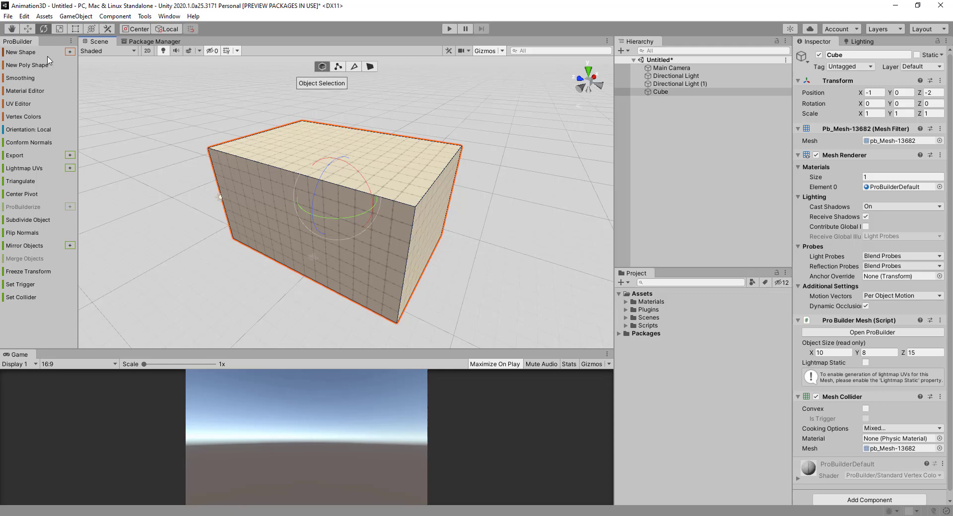
{"action": "key", "text": "w"}
{"action": "scroll", "coordinate": [340, 81], "scroll_direction": "up", "scroll_amount": 2}
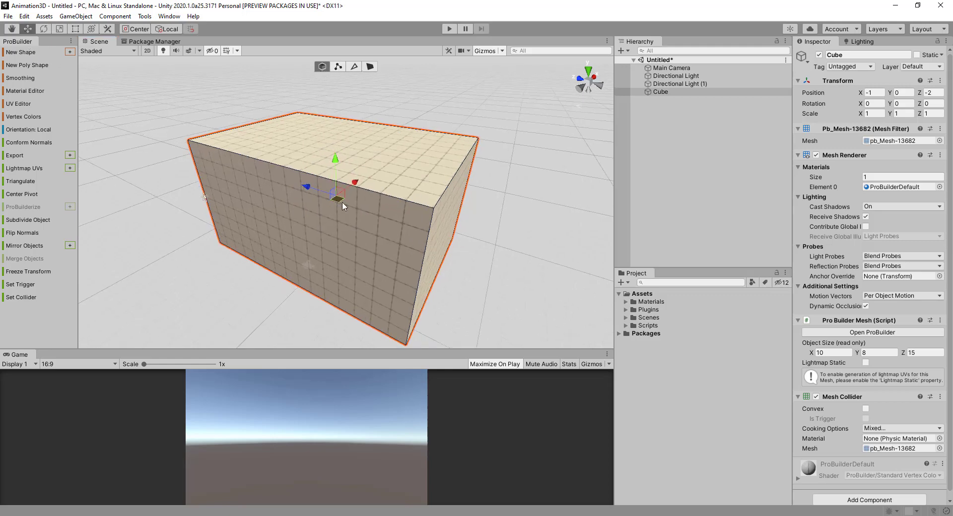
{"action": "mouse_move", "coordinate": [341, 202]}
{"action": "left_mouse_down"}
{"action": "mouse_move", "coordinate": [202, 186]}
{"action": "mouse_move", "coordinate": [163, 171]}
{"action": "mouse_move", "coordinate": [303, 197]}
{"action": "mouse_move", "coordinate": [343, 193]}
{"action": "left_mouse_up"}
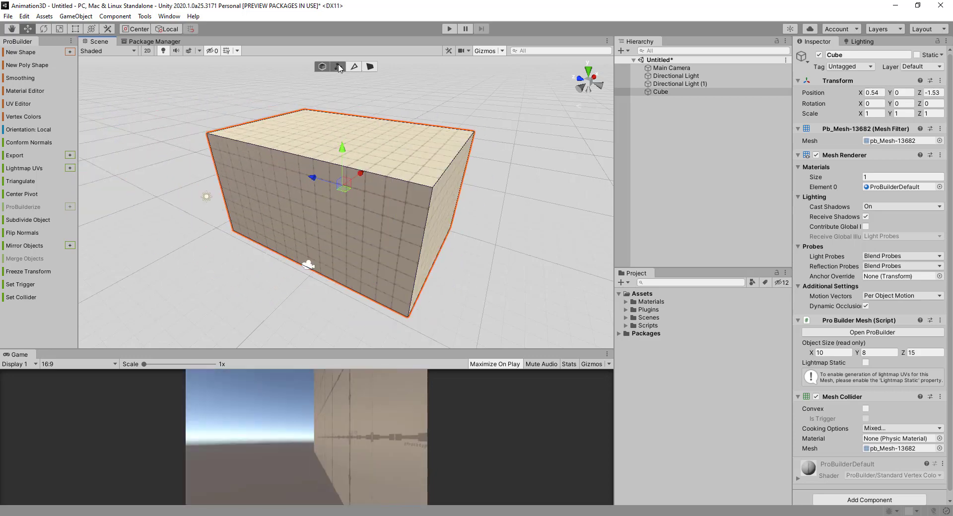
- Try moving the box's near top corner in vertex selection mode, and undo the change
{"action": "left_click", "coordinate": [338, 67]}
{"action": "left_click", "coordinate": [431, 194]}
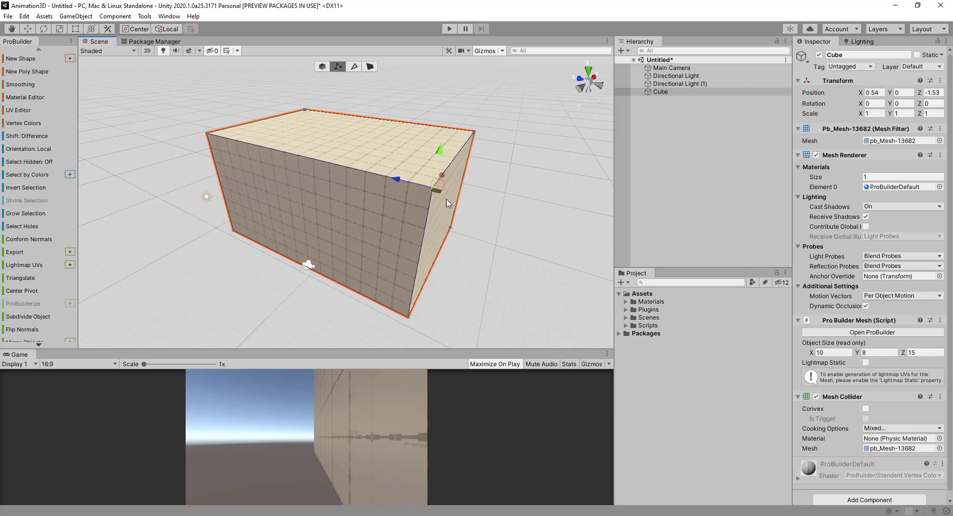
{"action": "left_click_drag", "start_coordinate": [403, 185], "coordinate": [472, 192]}
{"action": "key", "text": "ctrl+z"}
- Lower the long top edge on the box's near side in edge selection mode
{"action": "left_click", "coordinate": [354, 68]}
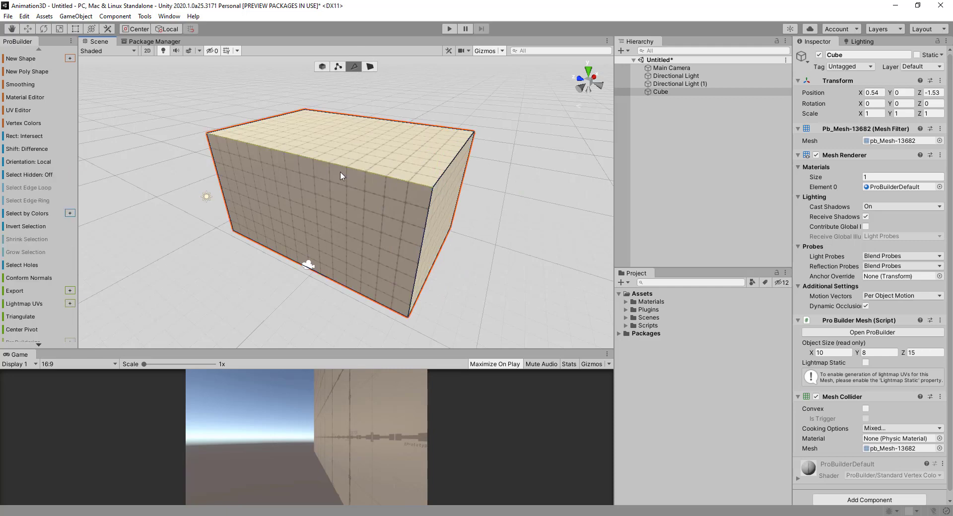
{"action": "left_click", "coordinate": [340, 169]}
{"action": "left_click_drag", "start_coordinate": [284, 116], "coordinate": [314, 149]}
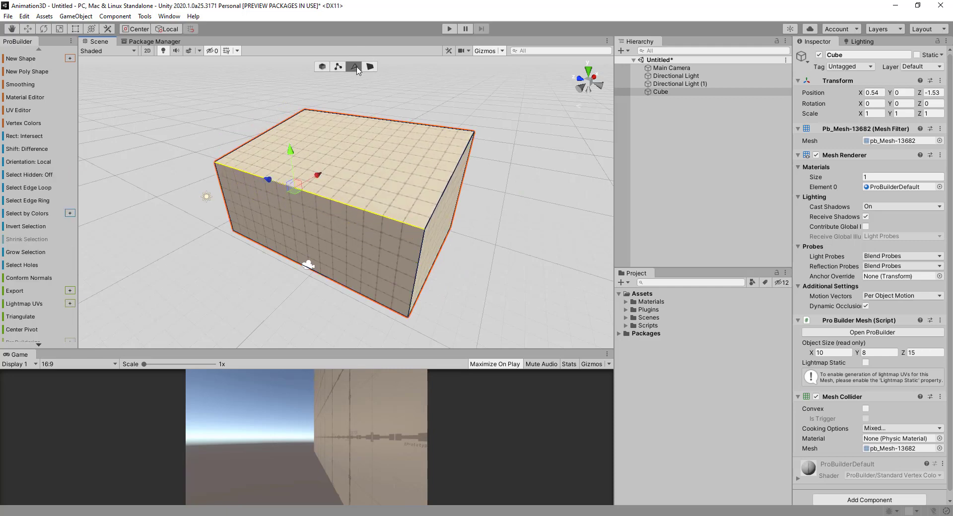
- Try moving the box's top face in face selection mode, and return to object selection
{"action": "left_click", "coordinate": [369, 66]}
{"action": "left_click", "coordinate": [364, 125]}
{"action": "left_click_drag", "start_coordinate": [342, 111], "coordinate": [360, 140]}
{"action": "middle_click_drag", "start_coordinate": [408, 127], "coordinate": [357, 130]}
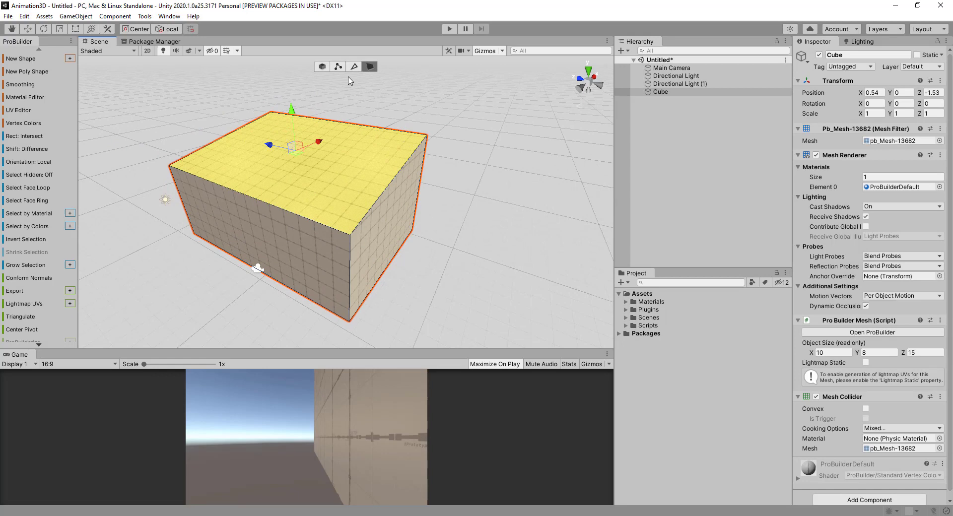
{"action": "left_click", "coordinate": [322, 69]}
- Flip the box's normals so that its faces point inward like a room
{"action": "middle_click_drag", "start_coordinate": [340, 199], "coordinate": [418, 173]}
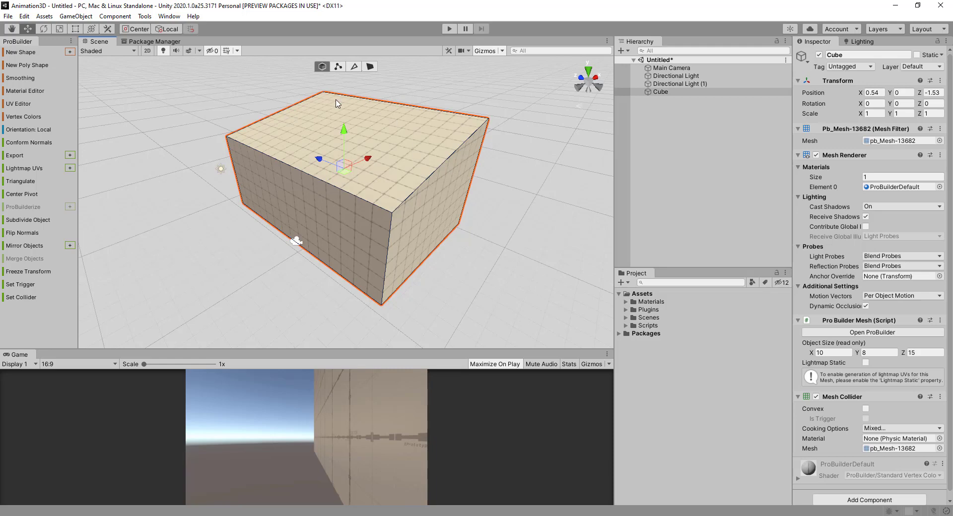
{"action": "left_click_drag", "start_coordinate": [366, 130], "coordinate": [361, 174], "text": "alt"}
{"action": "scroll", "coordinate": [402, 205], "scroll_direction": "up", "scroll_amount": 8}
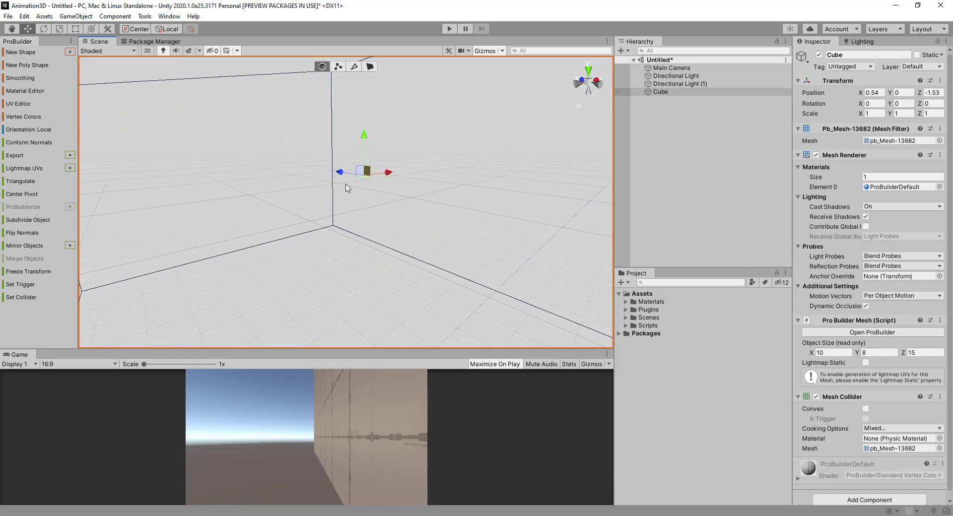
{"action": "scroll", "coordinate": [346, 188], "scroll_direction": "down", "scroll_amount": 6}
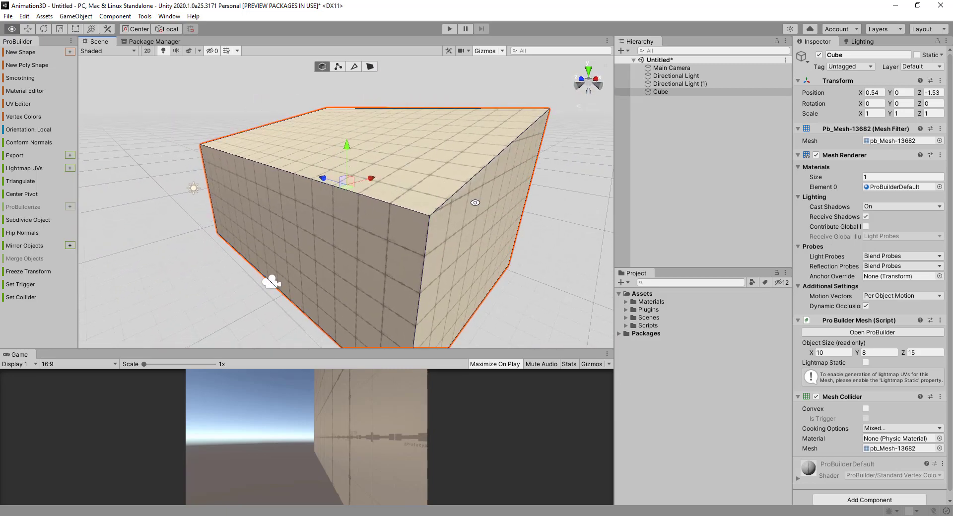
{"action": "scroll", "coordinate": [423, 203], "scroll_direction": "up", "scroll_amount": 8}
{"action": "scroll", "coordinate": [423, 203], "scroll_direction": "down", "scroll_amount": 3}
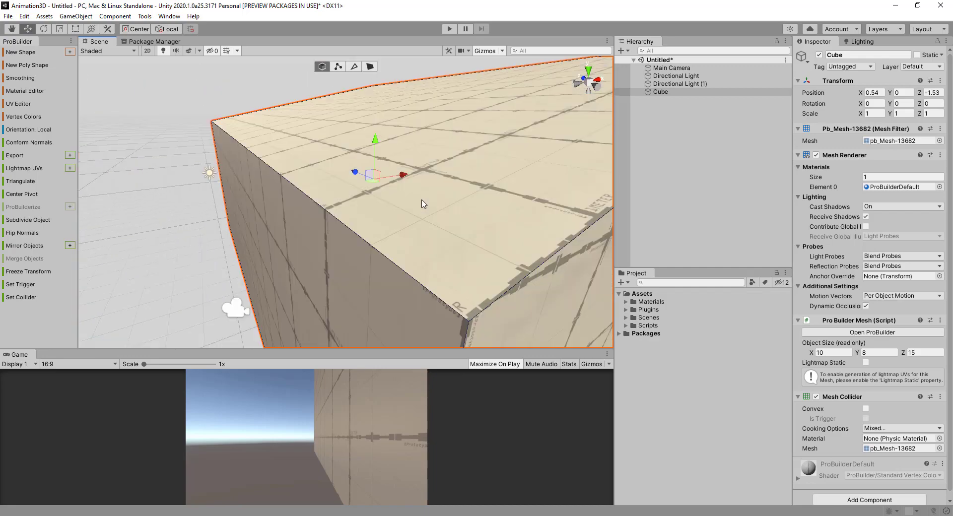
{"action": "scroll", "coordinate": [422, 203], "scroll_direction": "down", "scroll_amount": 2}
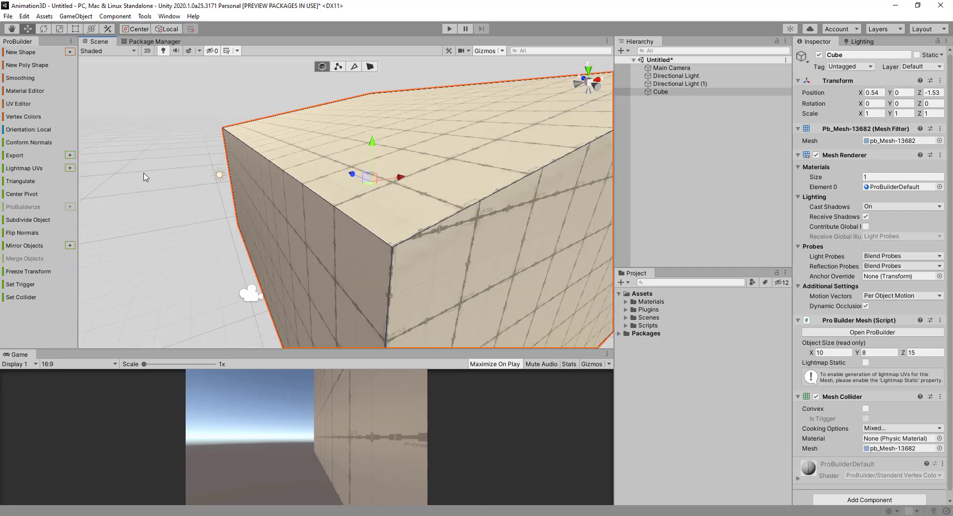
{"action": "left_click", "coordinate": [25, 237]}
- Examine the floor and inner walls of the room from outside, up close and from above
{"action": "left_click_drag", "start_coordinate": [269, 230], "coordinate": [437, 195], "text": "alt"}
{"action": "scroll", "coordinate": [356, 222], "scroll_direction": "down", "scroll_amount": 3}
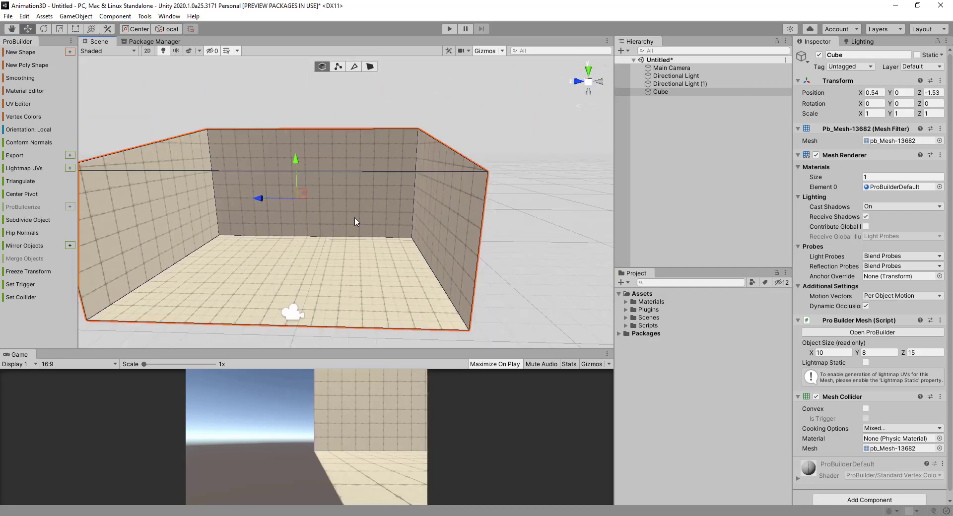
{"action": "left_click_drag", "start_coordinate": [356, 222], "coordinate": [312, 278], "text": "alt"}
{"action": "scroll", "coordinate": [358, 210], "scroll_direction": "down", "scroll_amount": 3}
{"action": "scroll", "coordinate": [312, 275], "scroll_direction": "up", "scroll_amount": 5}
{"action": "right_click_drag", "start_coordinate": [313, 275], "coordinate": [337, 228]}
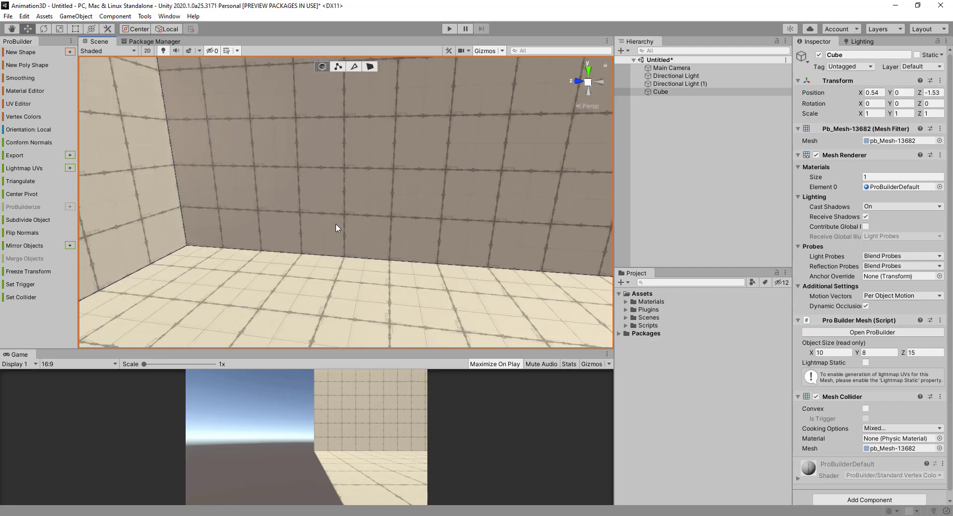
{"action": "scroll", "coordinate": [342, 229], "scroll_direction": "down", "scroll_amount": 6}
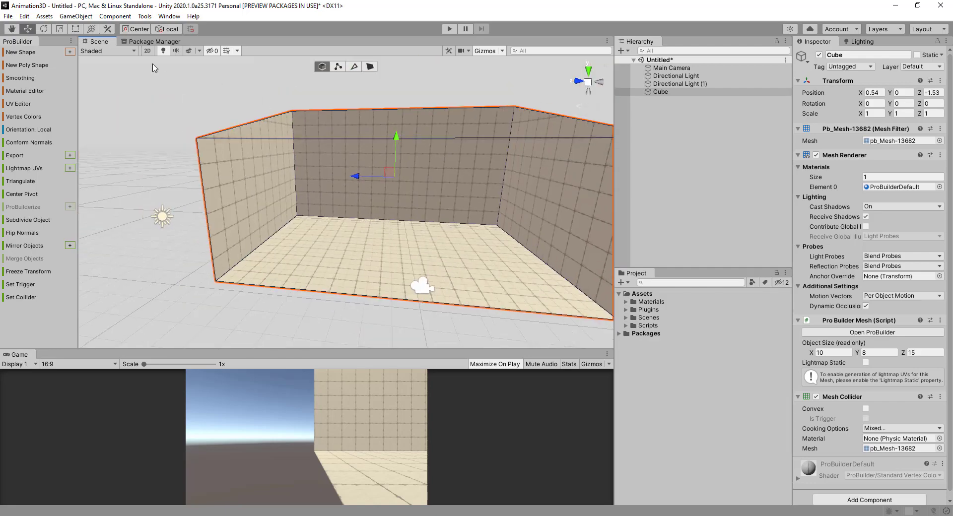
{"action": "middle_click_drag", "start_coordinate": [364, 177], "coordinate": [284, 166]}
{"action": "right_click_drag", "start_coordinate": [284, 119], "coordinate": [274, 158]}
{"action": "middle_click_drag", "start_coordinate": [273, 159], "coordinate": [339, 241]}
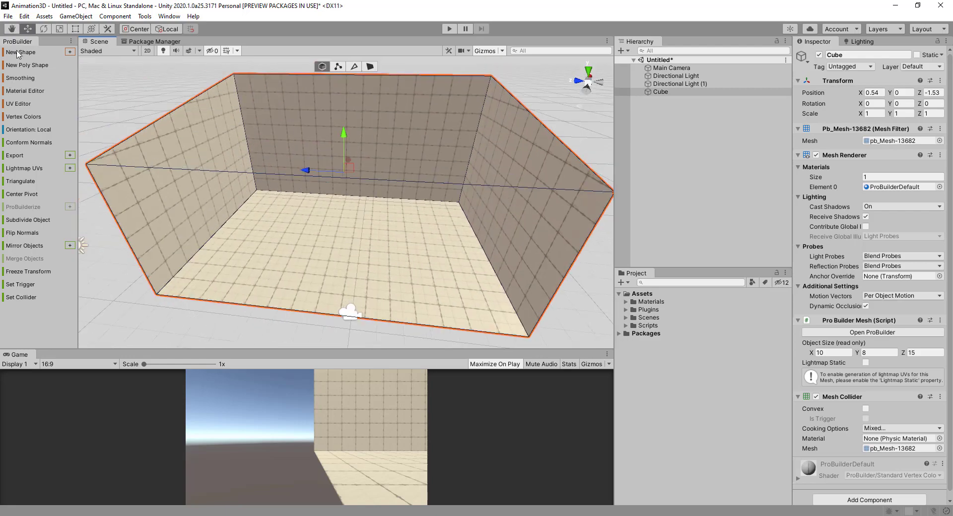
{"action": "right_click_drag", "start_coordinate": [291, 152], "coordinate": [278, 168]}
{"action": "mouse_move", "coordinate": [277, 168]}
{"action": "middle_mouse_down"}
{"action": "mouse_move", "coordinate": [236, 196]}
{"action": "mouse_move", "coordinate": [288, 180]}
{"action": "middle_mouse_up"}
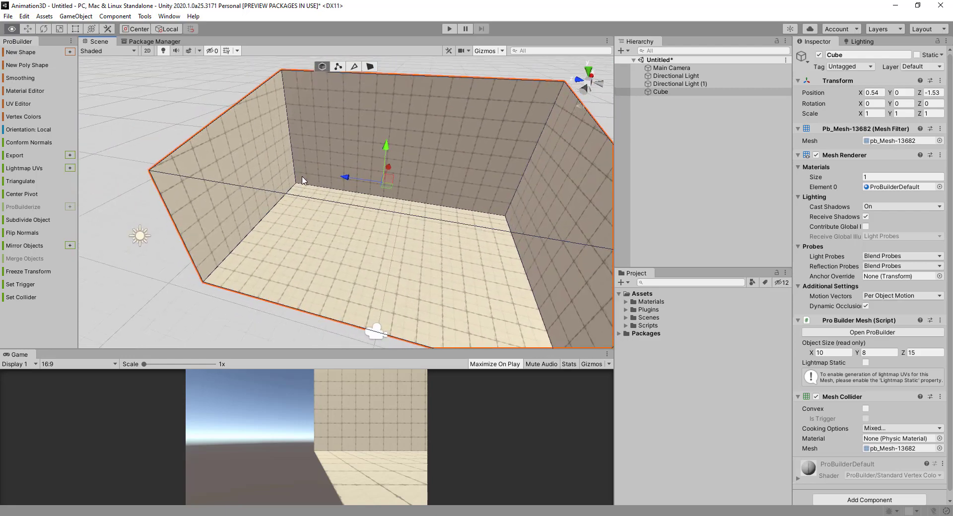
{"action": "scroll", "coordinate": [286, 178], "scroll_direction": "down", "scroll_amount": 2}
{"action": "middle_click_drag", "start_coordinate": [341, 167], "coordinate": [314, 162]}
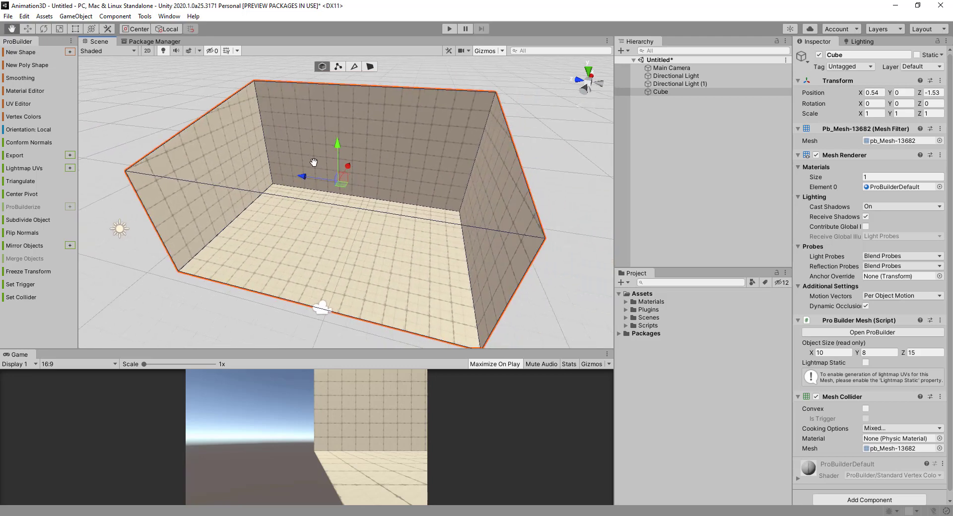
- Compare the tools offered in vertex, edge and object selection modes for the room
{"action": "left_click", "coordinate": [337, 67]}
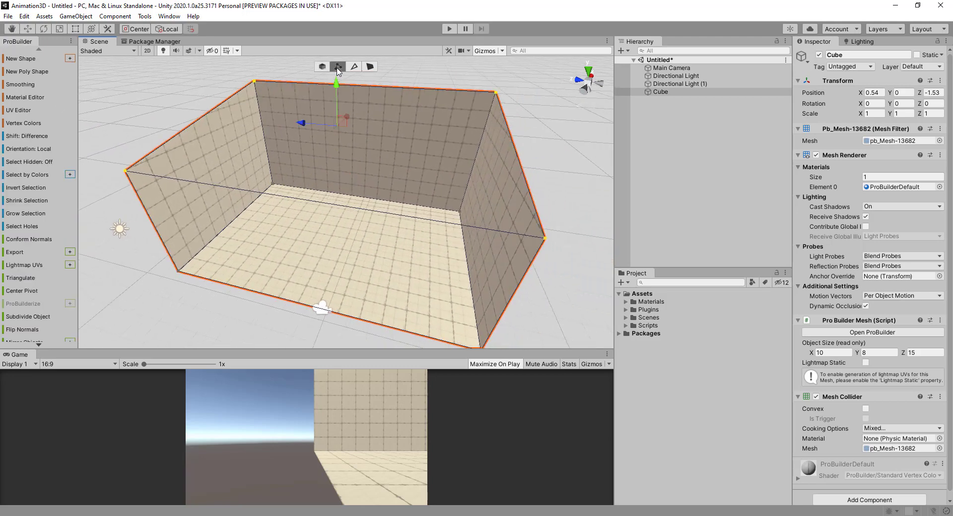
{"action": "left_click", "coordinate": [358, 67]}
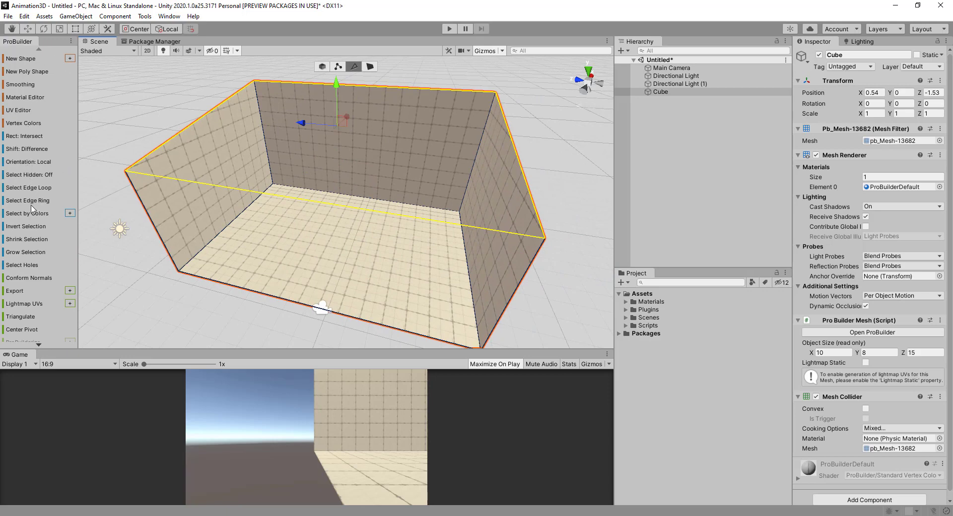
{"action": "left_click", "coordinate": [322, 67]}
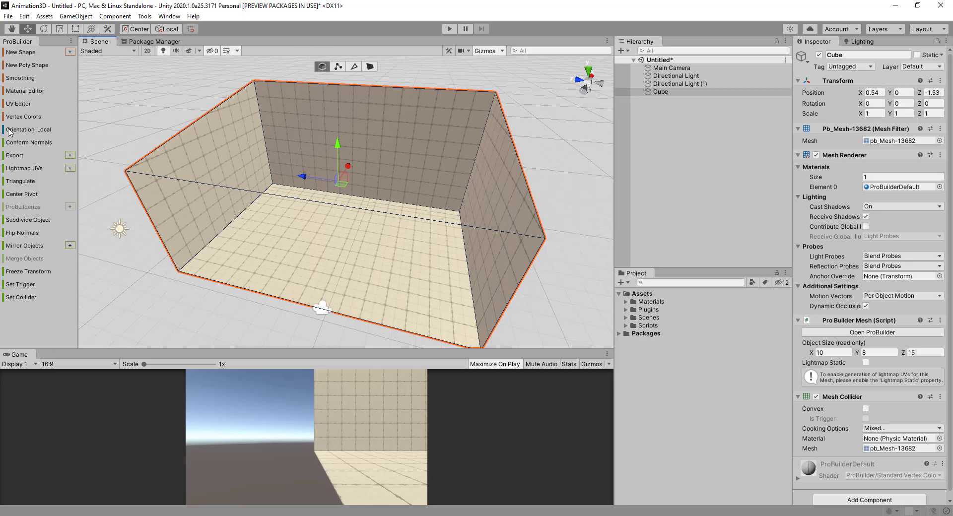
- Return to edge selection mode and widen the ProBuilder tool list to two columns
{"action": "left_click", "coordinate": [352, 69]}
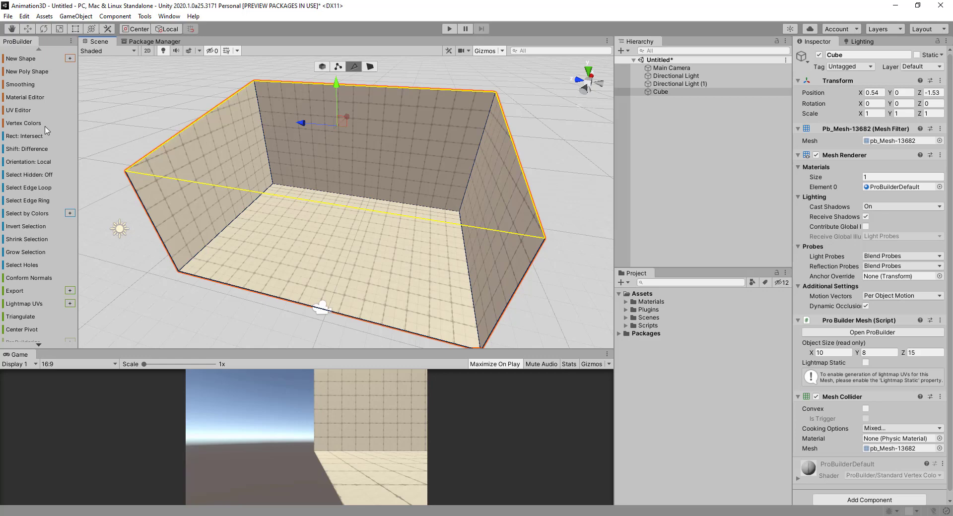
{"action": "scroll", "coordinate": [46, 130], "scroll_direction": "down", "scroll_amount": 10}
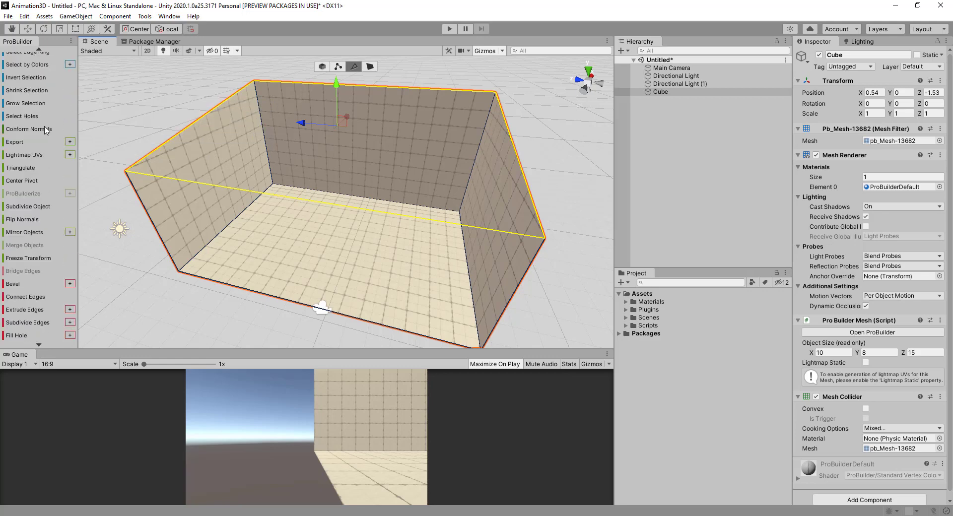
{"action": "scroll", "coordinate": [50, 113], "scroll_direction": "up", "scroll_amount": 10}
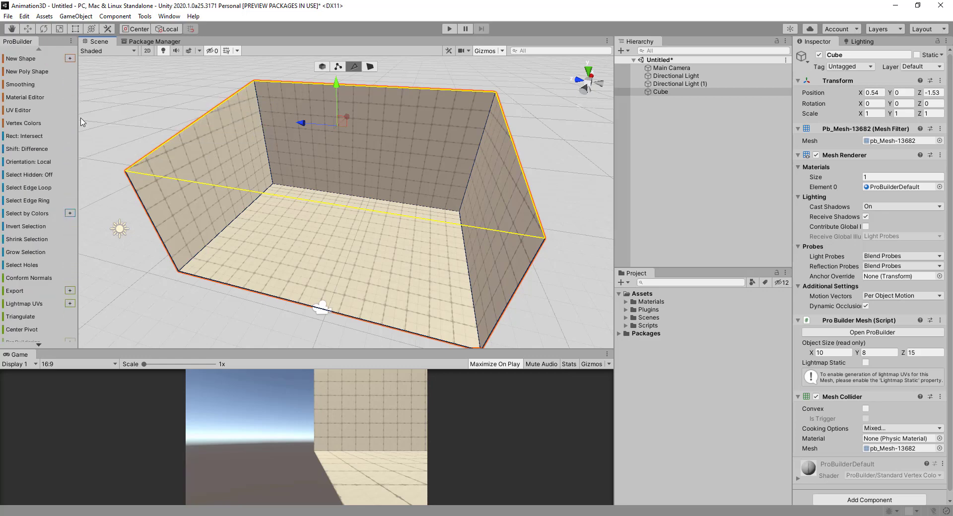
{"action": "left_click_drag", "start_coordinate": [85, 116], "coordinate": [148, 118]}
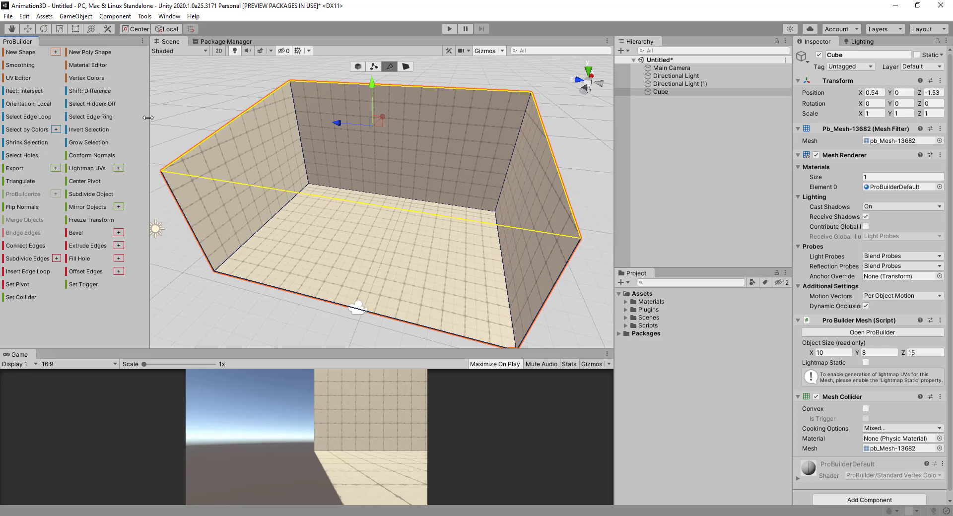
- Insert an edge loop around the middle of the room, starting from its long near top edge
{"action": "left_click", "coordinate": [376, 207]}
{"action": "mouse_move", "coordinate": [376, 215]}
{"action": "middle_mouse_down"}
{"action": "mouse_move", "coordinate": [399, 194]}
{"action": "mouse_move", "coordinate": [385, 202]}
{"action": "middle_mouse_up"}
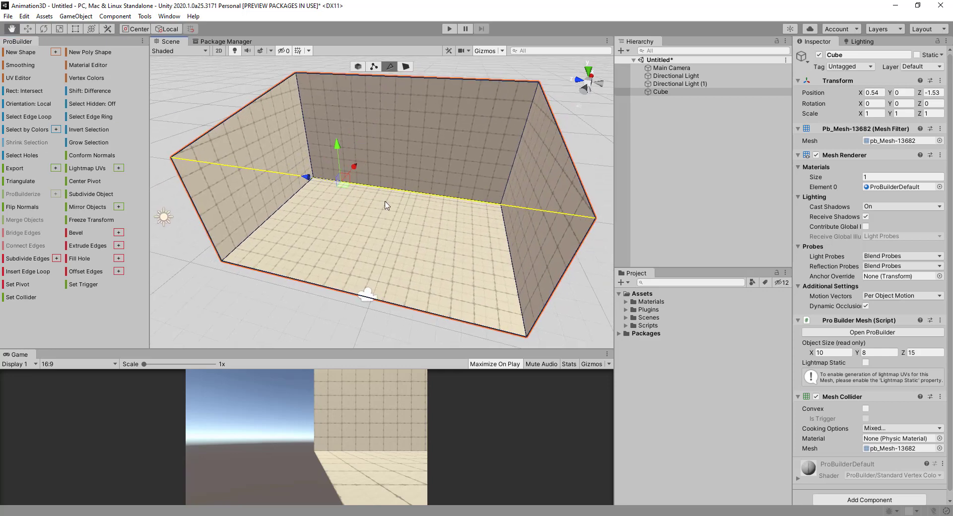
{"action": "left_click_drag", "start_coordinate": [387, 195], "coordinate": [392, 159], "text": "alt"}
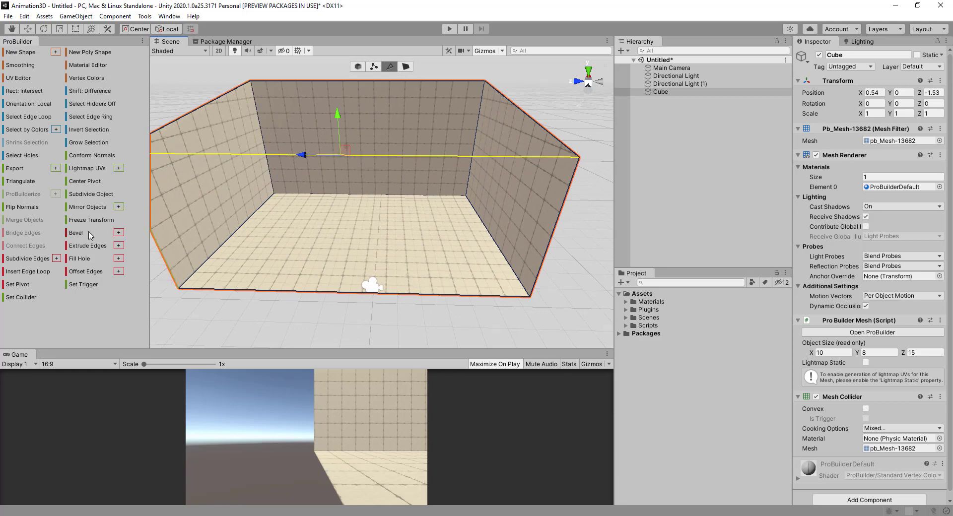
{"action": "left_click", "coordinate": [29, 276]}
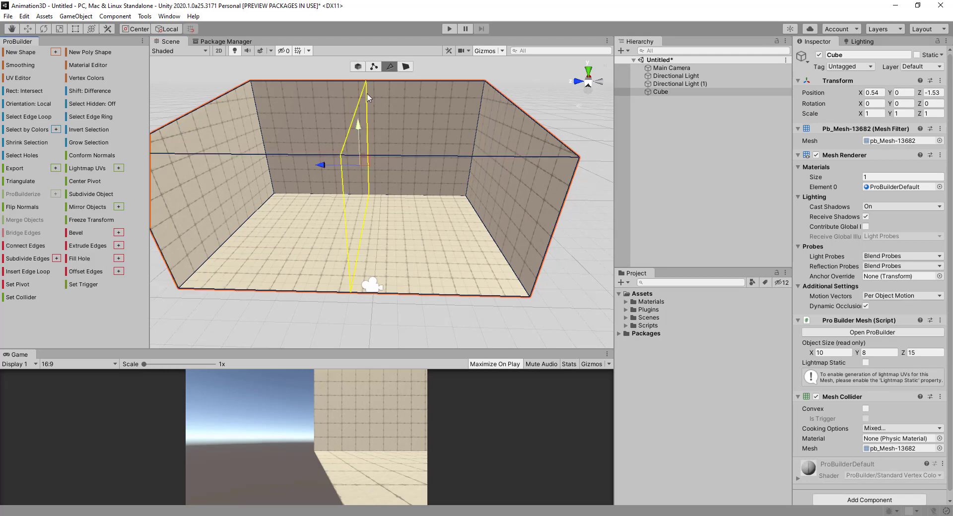
{"action": "scroll", "coordinate": [360, 250], "scroll_direction": "down", "scroll_amount": 1}
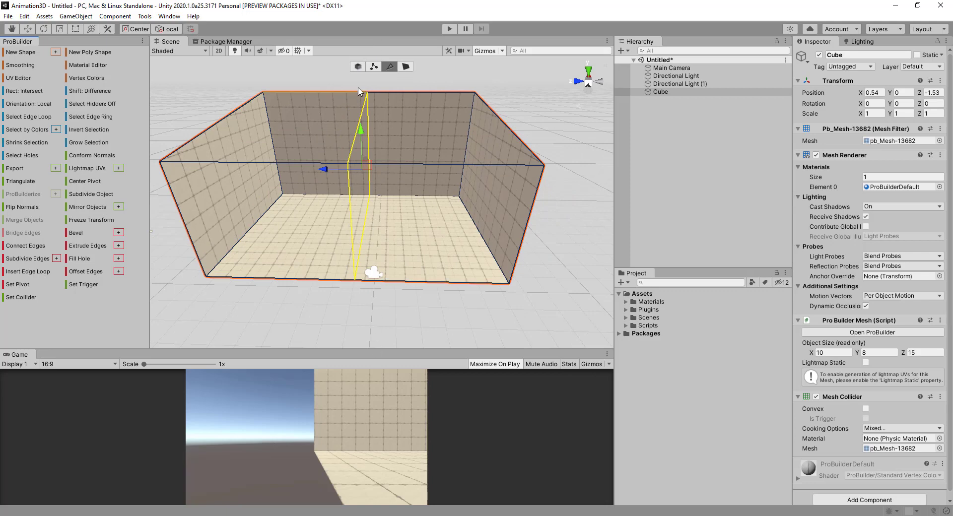
{"action": "middle_click_drag", "start_coordinate": [447, 144], "coordinate": [301, 139]}
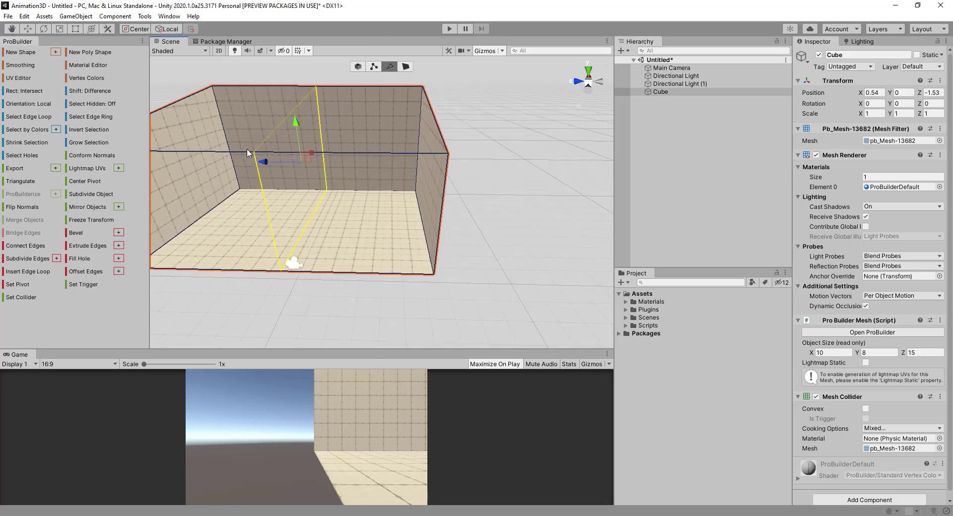
{"action": "middle_click_drag", "start_coordinate": [272, 166], "coordinate": [448, 190]}
{"action": "middle_click_drag", "start_coordinate": [399, 163], "coordinate": [378, 168]}
- Subdivide the whole room mesh in object selection mode and check the new edges on its walls and floor
{"action": "left_click", "coordinate": [356, 69]}
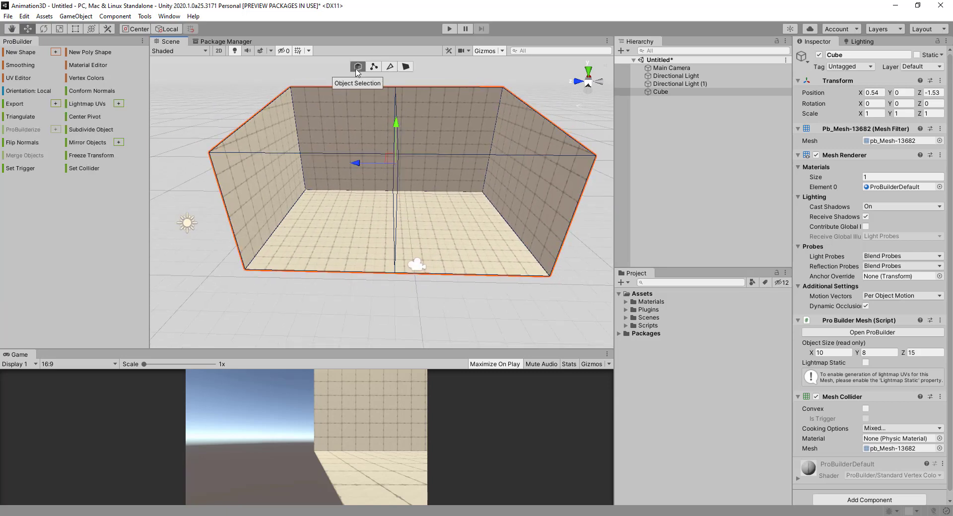
{"action": "left_click", "coordinate": [91, 130]}
{"action": "middle_click_drag", "start_coordinate": [390, 170], "coordinate": [360, 152]}
{"action": "left_click_drag", "start_coordinate": [303, 192], "coordinate": [396, 204], "text": "alt"}
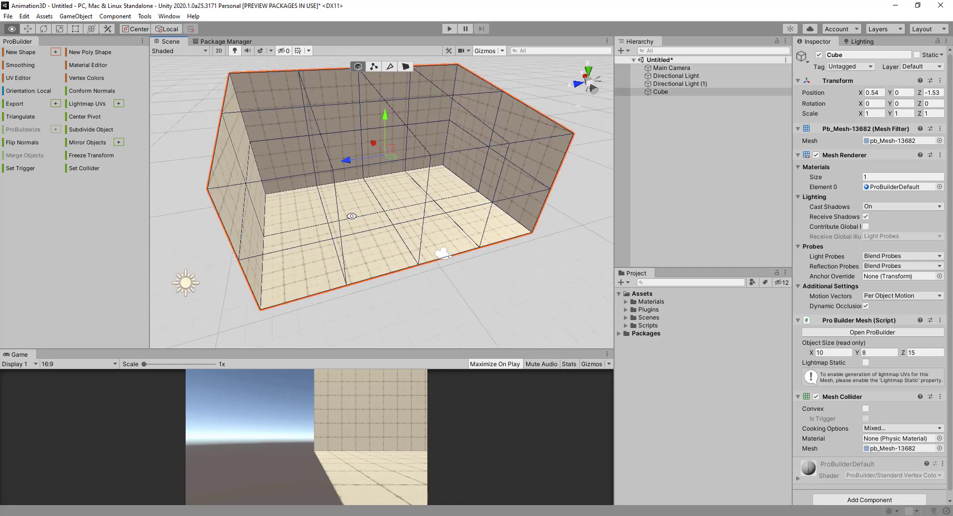
{"action": "scroll", "coordinate": [395, 204], "scroll_direction": "up", "scroll_amount": 5}
{"action": "scroll", "coordinate": [396, 203], "scroll_direction": "down", "scroll_amount": 6}
{"action": "middle_click_drag", "start_coordinate": [383, 204], "coordinate": [355, 212]}
{"action": "scroll", "coordinate": [350, 212], "scroll_direction": "up", "scroll_amount": 3}
{"action": "left_click_drag", "start_coordinate": [378, 239], "coordinate": [421, 216], "text": "alt"}
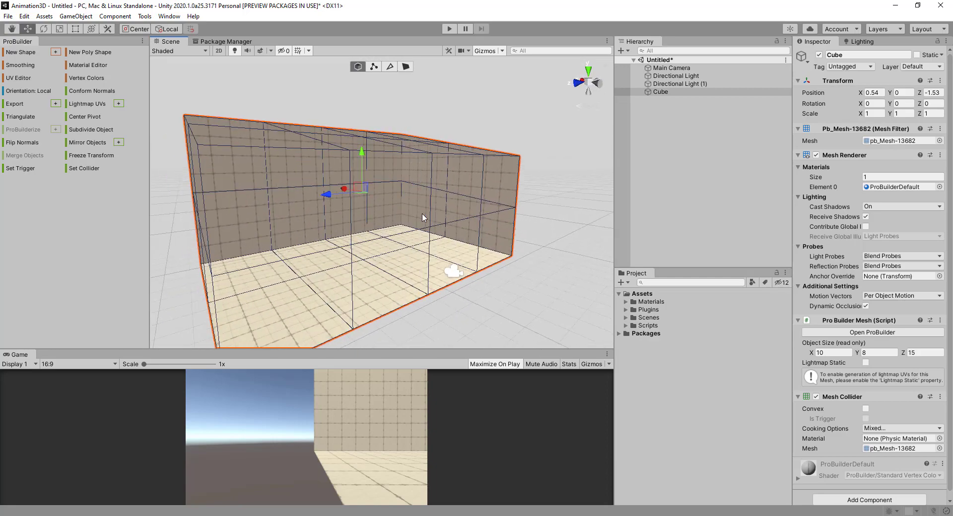
- Select the lower row of faces on the long back wall and move them outward, widening the room to about 12.09 on X
{"action": "scroll", "coordinate": [396, 217], "scroll_direction": "up", "scroll_amount": 5}
{"action": "right_click_drag", "start_coordinate": [386, 206], "coordinate": [358, 212]}
{"action": "key", "text": "w"}
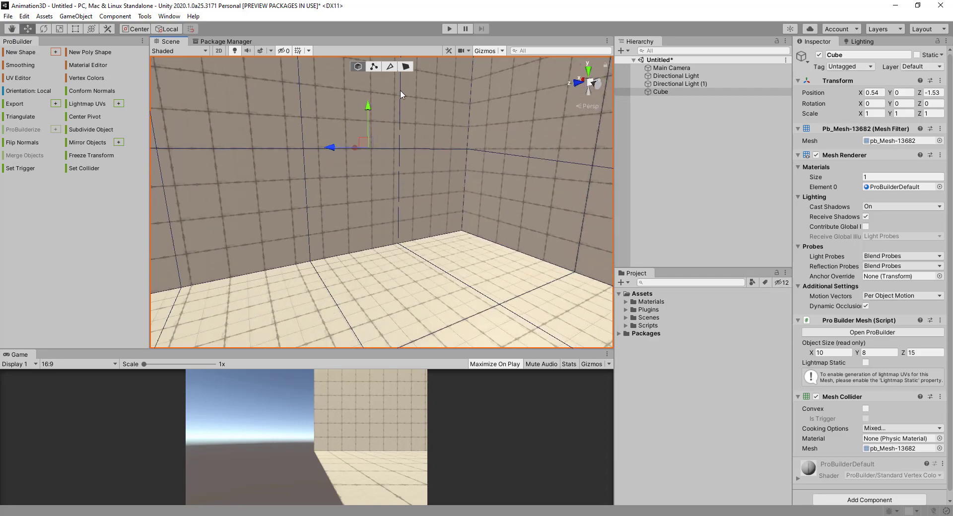
{"action": "left_click", "coordinate": [406, 67]}
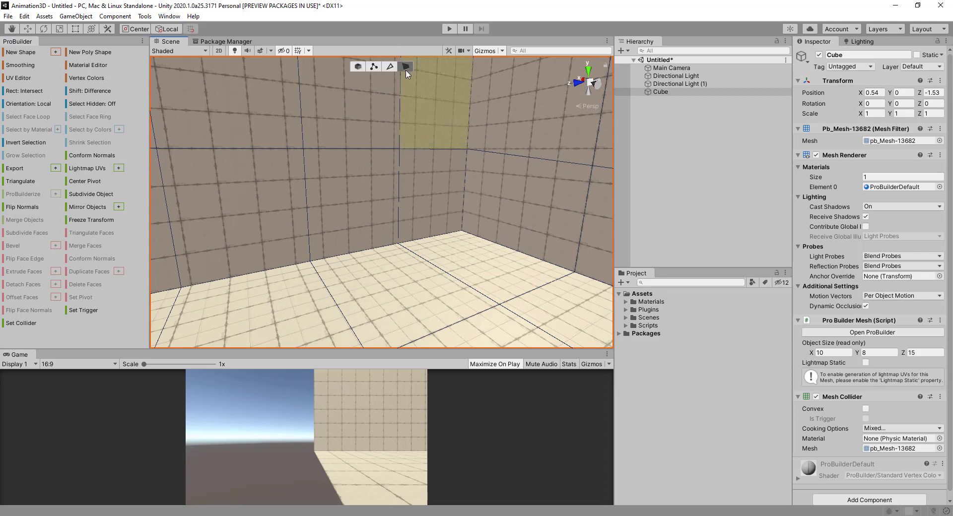
{"action": "left_click", "coordinate": [428, 197]}
{"action": "key", "text": "d"}
{"action": "right_click_drag", "start_coordinate": [351, 201], "coordinate": [253, 202]}
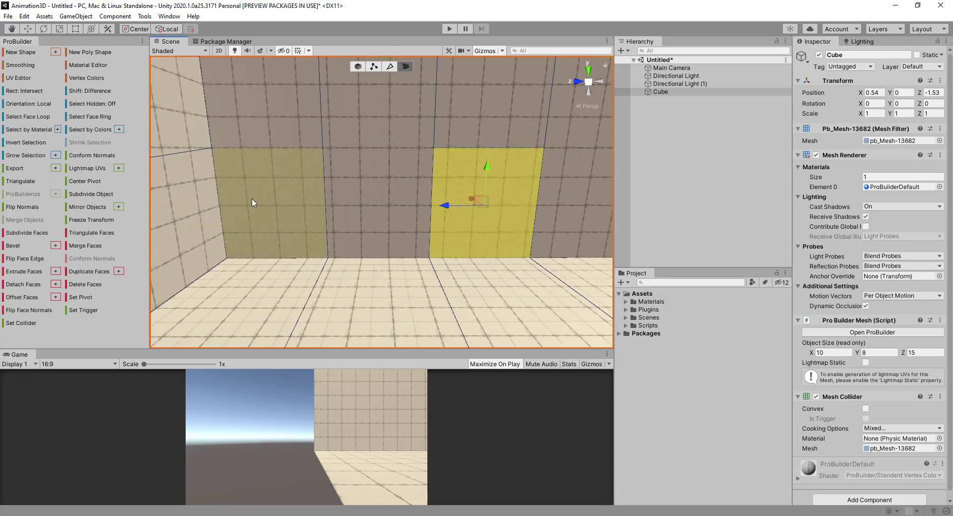
{"action": "left_click", "coordinate": [254, 202], "text": "shift"}
{"action": "left_click", "coordinate": [347, 203], "text": "shift"}
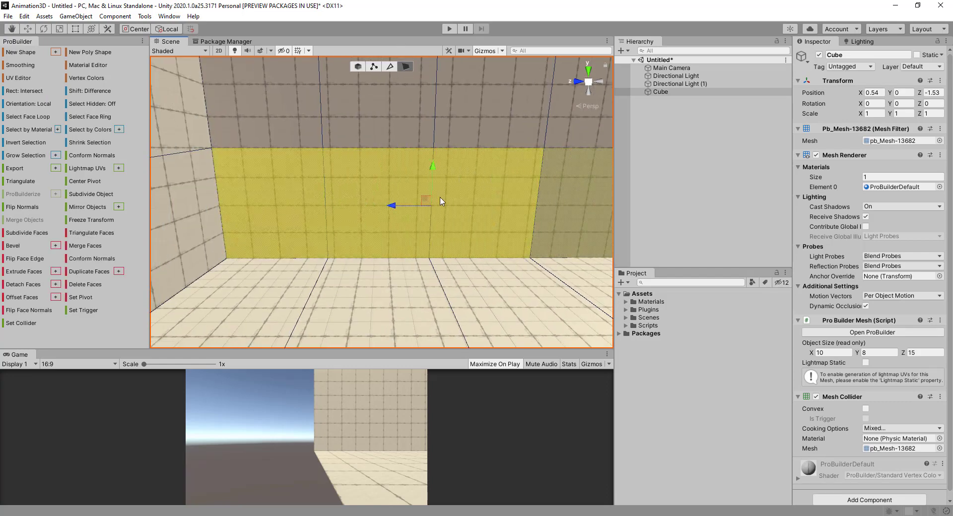
{"action": "right_click_drag", "start_coordinate": [440, 202], "coordinate": [406, 217]}
{"action": "middle_click_drag", "start_coordinate": [313, 223], "coordinate": [501, 230]}
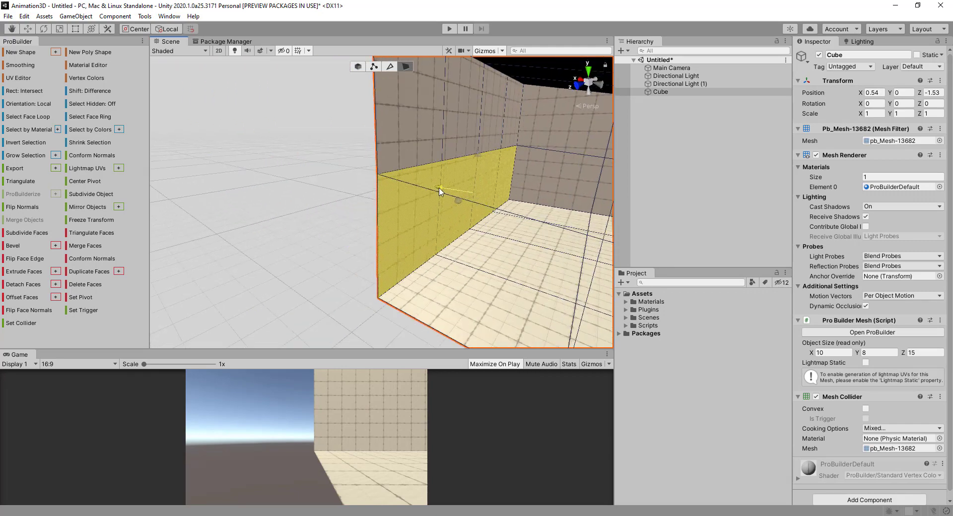
{"action": "left_click_drag", "start_coordinate": [440, 188], "coordinate": [397, 191]}
{"action": "middle_click_drag", "start_coordinate": [466, 227], "coordinate": [365, 240]}
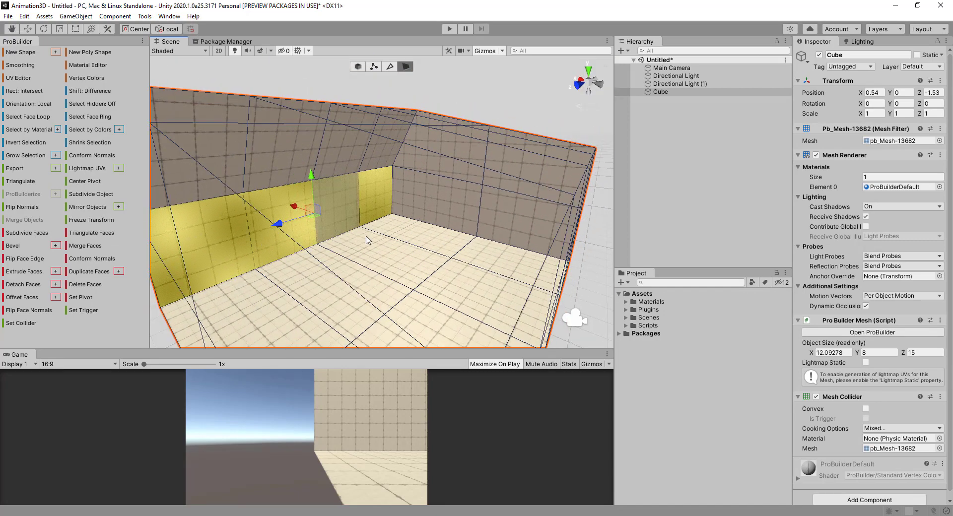
- Lower the two adjacent middle edges along the top of the back wall's lower row of faces
{"action": "right_click_drag", "start_coordinate": [366, 240], "coordinate": [327, 212]}
{"action": "scroll", "coordinate": [327, 212], "scroll_direction": "up", "scroll_amount": 3}
{"action": "middle_click_drag", "start_coordinate": [327, 212], "coordinate": [284, 211]}
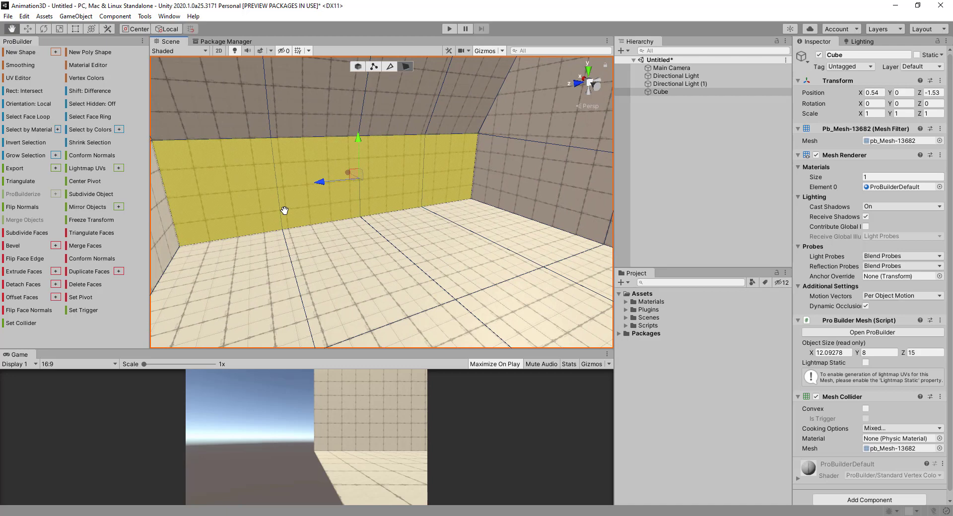
{"action": "left_click", "coordinate": [390, 66]}
{"action": "left_click", "coordinate": [328, 136]}
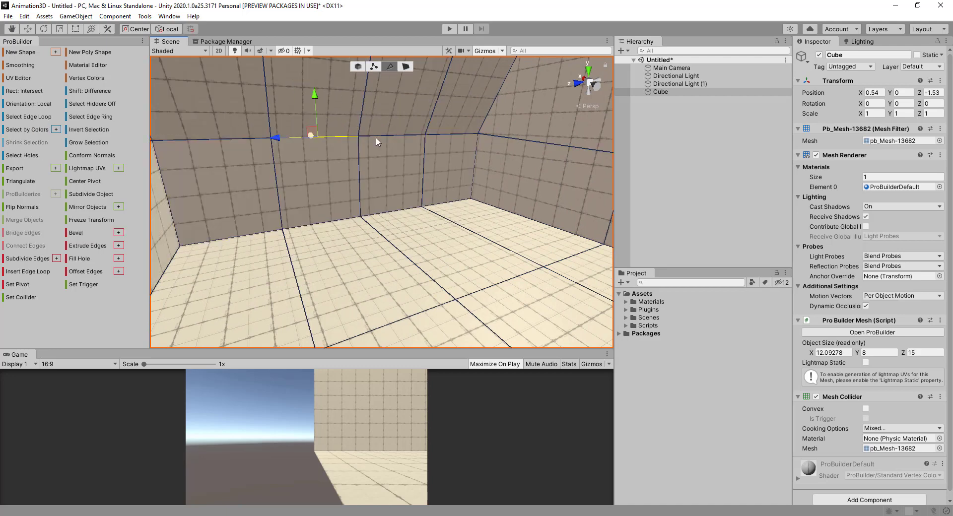
{"action": "left_click", "coordinate": [392, 139], "text": "shift"}
{"action": "left_click_drag", "start_coordinate": [359, 99], "coordinate": [362, 143]}
- Extrude the two wall faces below the lowered edges into the room as a protruding block
{"action": "left_click", "coordinate": [406, 66]}
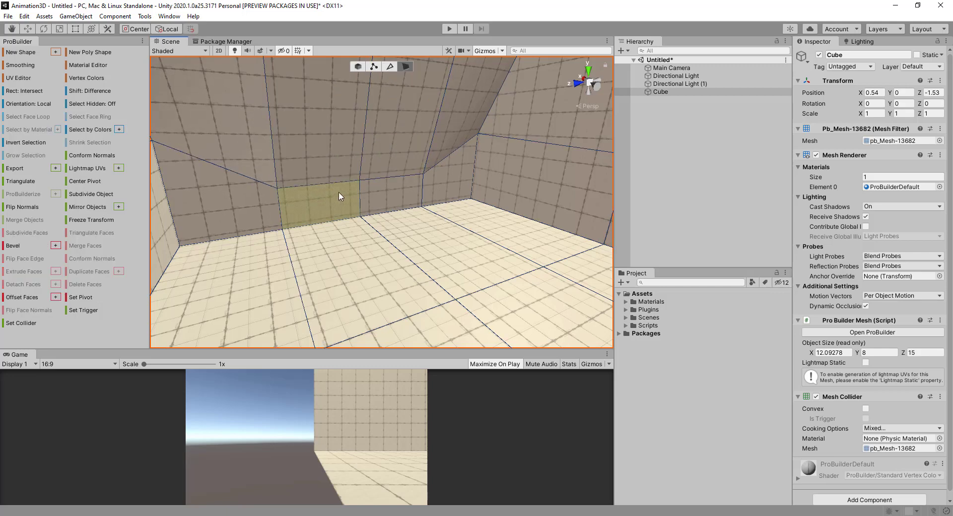
{"action": "left_click", "coordinate": [318, 204]}
{"action": "left_click", "coordinate": [392, 196]}
{"action": "left_click", "coordinate": [311, 202], "text": "shift"}
{"action": "left_click_drag", "start_coordinate": [347, 215], "coordinate": [310, 206], "text": "alt"}
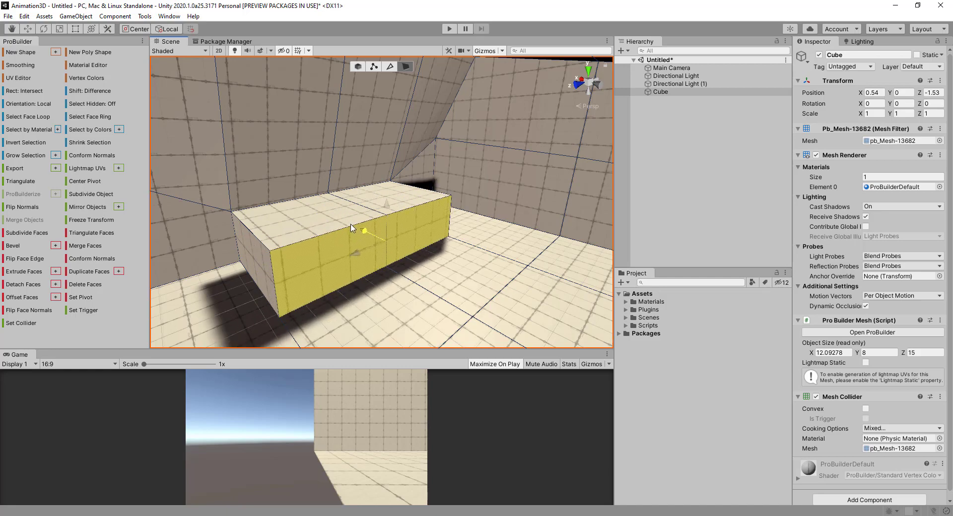
{"action": "left_click_drag", "start_coordinate": [341, 225], "coordinate": [316, 217], "text": "alt"}
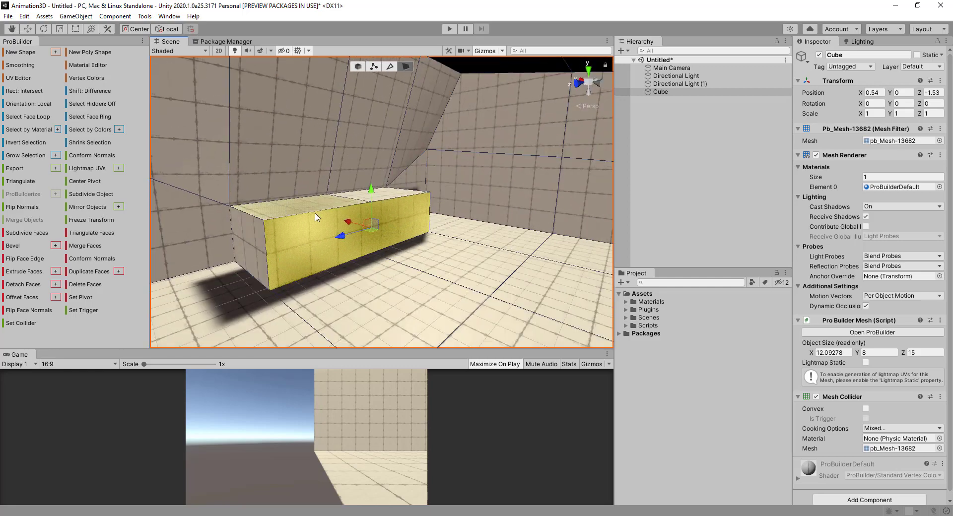
- Extrude the lower end-wall face beside the block outward as a passage, lengthening the mesh to about 30.14 on Z
{"action": "scroll", "coordinate": [411, 212], "scroll_direction": "down", "scroll_amount": 2}
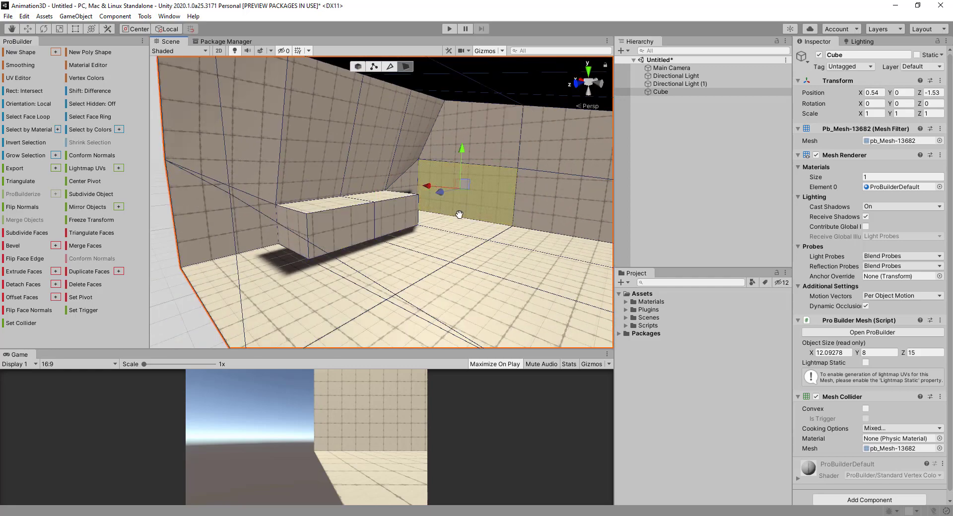
{"action": "scroll", "coordinate": [392, 223], "scroll_direction": "down", "scroll_amount": 3}
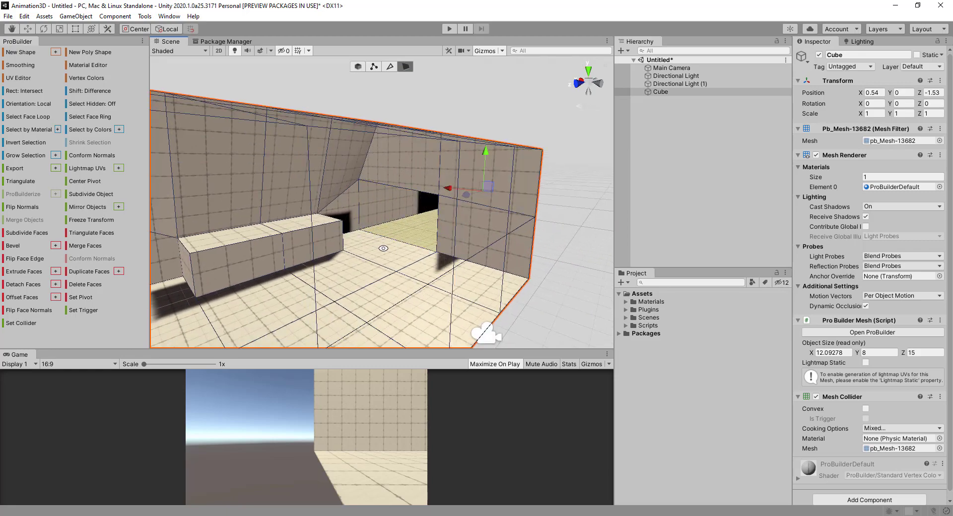
{"action": "left_click_drag", "start_coordinate": [383, 248], "coordinate": [700, 234], "text": "alt"}
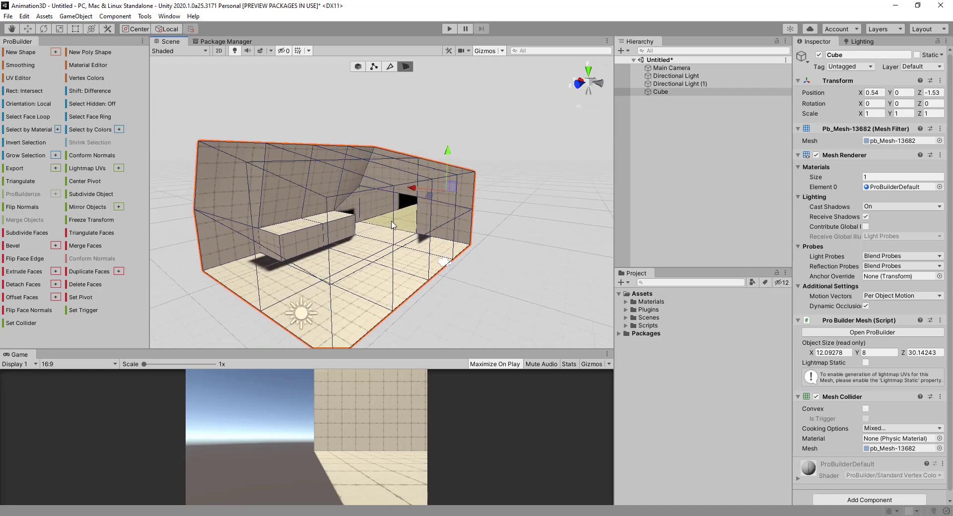
- Bevel the edges of the two front faces of the protruding block
{"action": "scroll", "coordinate": [392, 225], "scroll_direction": "up", "scroll_amount": 8}
{"action": "right_click_drag", "start_coordinate": [388, 213], "coordinate": [302, 233]}
{"action": "scroll", "coordinate": [361, 226], "scroll_direction": "up", "scroll_amount": 2}
{"action": "mouse_move", "coordinate": [361, 226]}
{"action": "right_mouse_down"}
{"action": "mouse_move", "coordinate": [365, 217]}
{"action": "mouse_move", "coordinate": [355, 223]}
{"action": "right_mouse_up"}
{"action": "scroll", "coordinate": [355, 223], "scroll_direction": "up", "scroll_amount": 2}
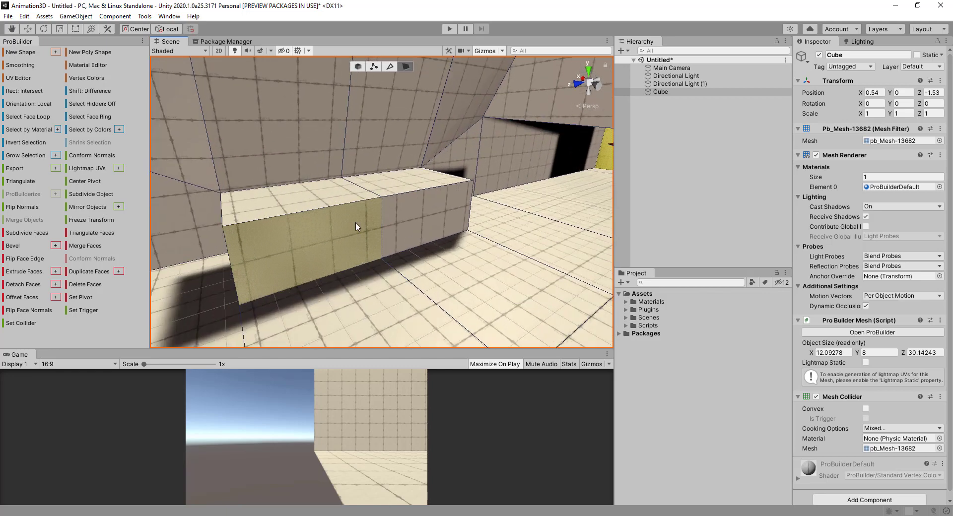
{"action": "left_click", "coordinate": [404, 220], "text": "shift"}
{"action": "mouse_move", "coordinate": [464, 246]}
{"action": "middle_mouse_down"}
{"action": "mouse_move", "coordinate": [485, 238]}
{"action": "mouse_move", "coordinate": [478, 239]}
{"action": "middle_mouse_up"}
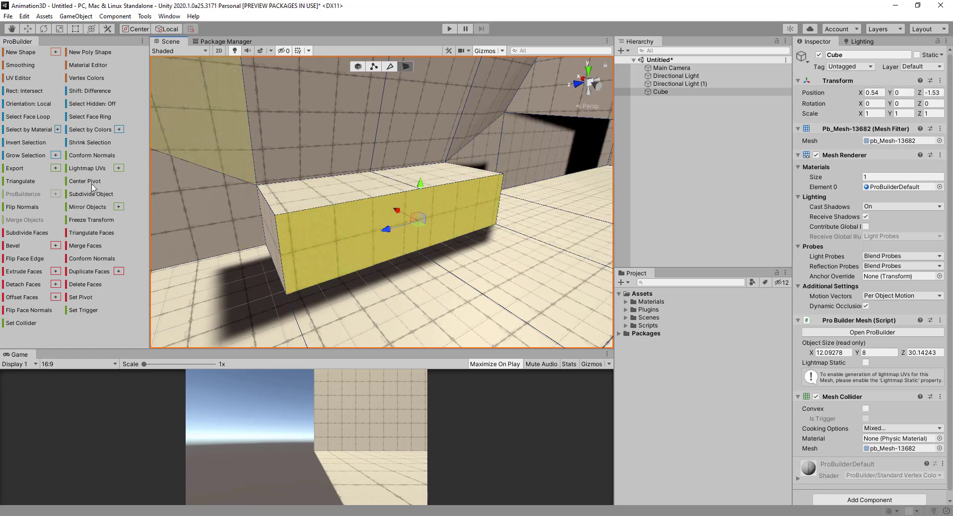
{"action": "mouse_move", "coordinate": [222, 272]}
{"action": "middle_mouse_down"}
{"action": "mouse_move", "coordinate": [319, 281]}
{"action": "mouse_move", "coordinate": [376, 242]}
{"action": "mouse_move", "coordinate": [383, 258]}
{"action": "middle_mouse_up"}
{"action": "scroll", "coordinate": [383, 258], "scroll_direction": "up", "scroll_amount": 3}
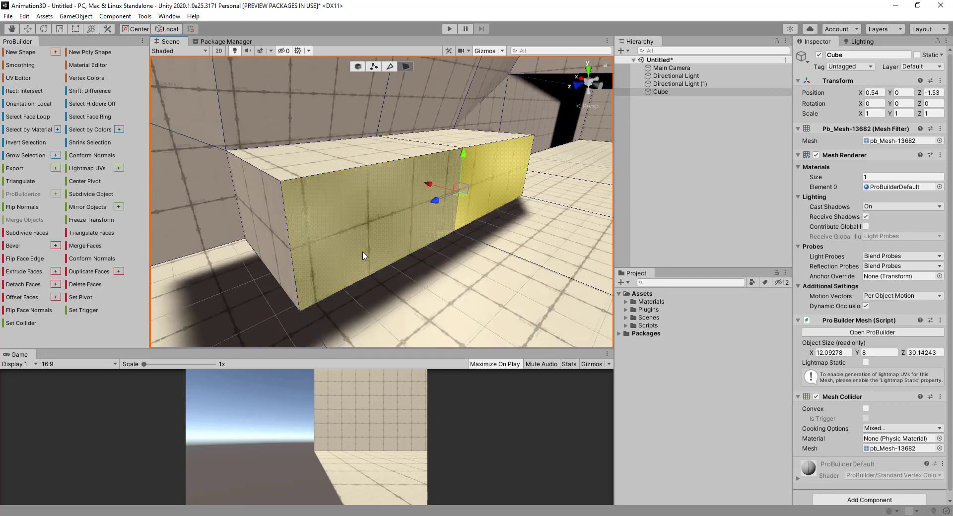
{"action": "left_click", "coordinate": [363, 256], "text": "shift"}
{"action": "left_click", "coordinate": [14, 246]}
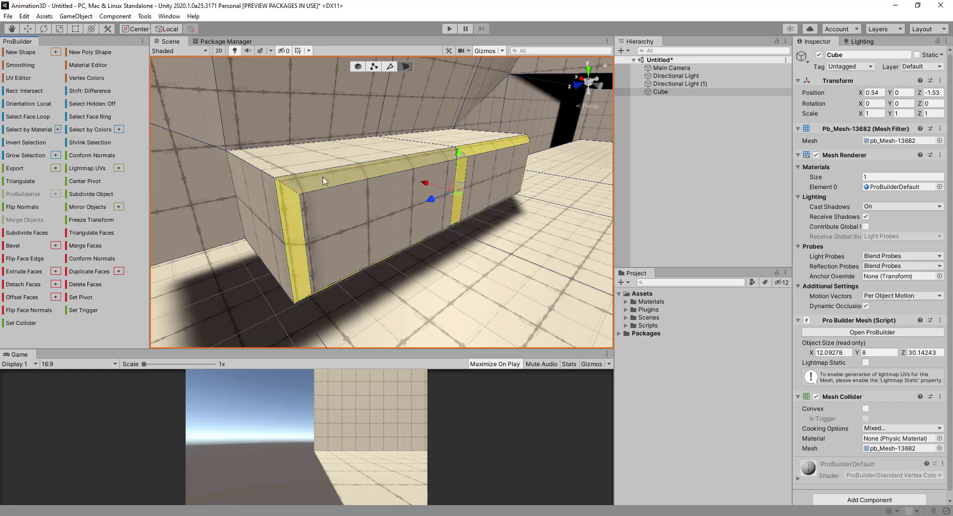
- Scale down the longer front face of the protruding block and move it outward into the room
{"action": "left_click_drag", "start_coordinate": [418, 251], "coordinate": [415, 226], "text": "alt"}
{"action": "scroll", "coordinate": [458, 243], "scroll_direction": "up", "scroll_amount": 3}
{"action": "scroll", "coordinate": [474, 210], "scroll_direction": "down", "scroll_amount": 3}
{"action": "scroll", "coordinate": [415, 224], "scroll_direction": "up", "scroll_amount": 4}
{"action": "scroll", "coordinate": [416, 224], "scroll_direction": "down", "scroll_amount": 5}
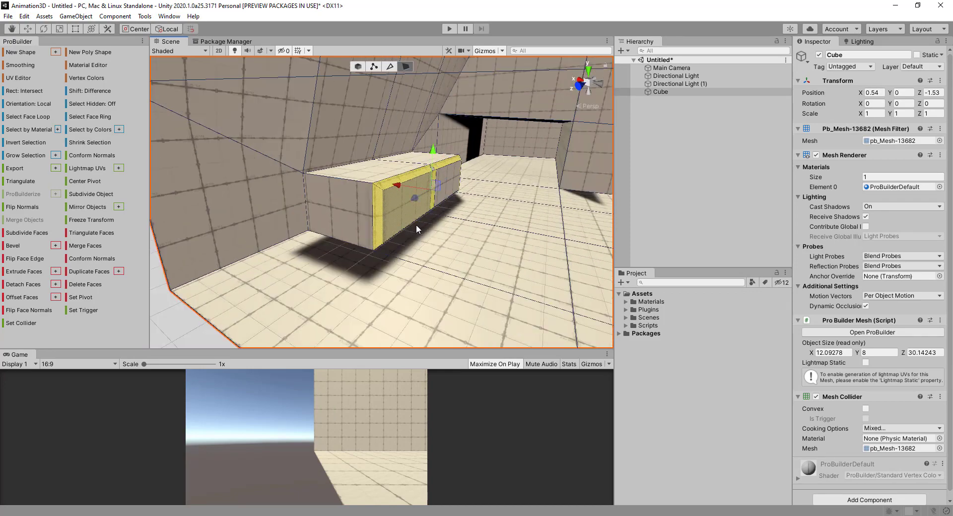
{"action": "left_click_drag", "start_coordinate": [541, 234], "coordinate": [323, 223], "text": "alt"}
{"action": "left_click", "coordinate": [322, 224]}
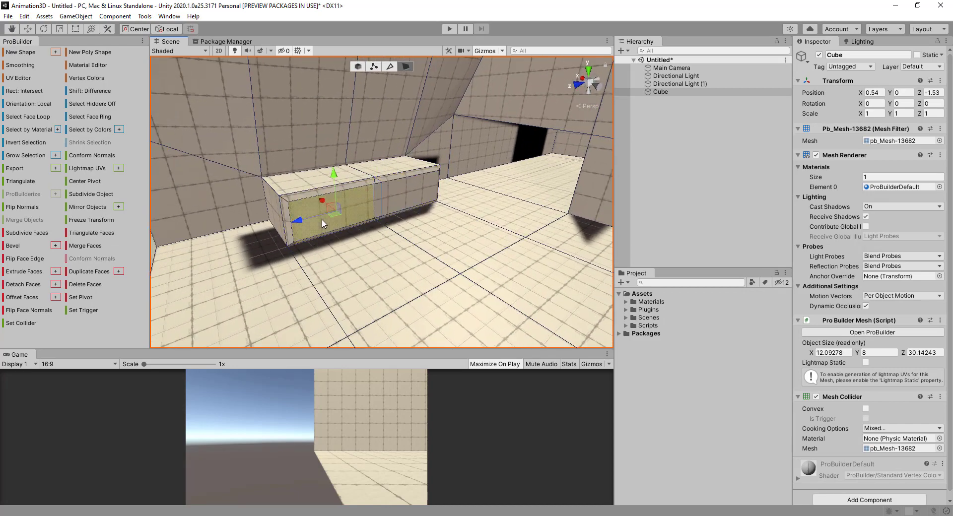
{"action": "scroll", "coordinate": [347, 194], "scroll_direction": "up", "scroll_amount": 4}
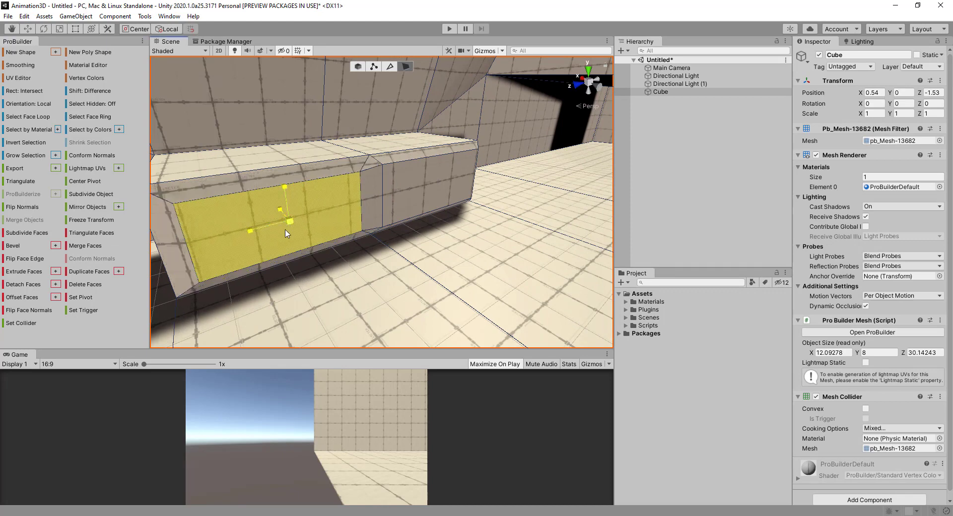
{"action": "left_click_drag", "start_coordinate": [292, 234], "coordinate": [286, 238]}
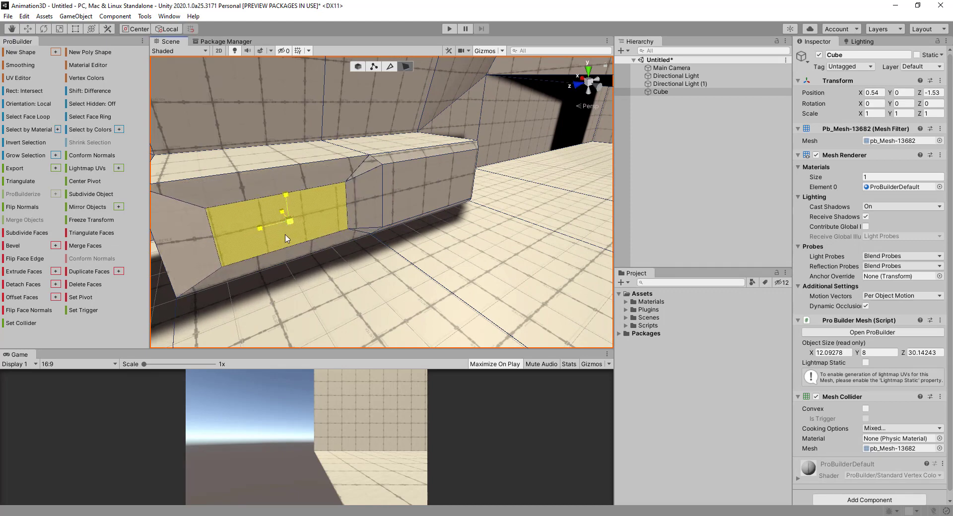
{"action": "left_click", "coordinate": [24, 29]}
{"action": "mouse_move", "coordinate": [277, 205]}
{"action": "left_mouse_down"}
{"action": "mouse_move", "coordinate": [295, 226]}
{"action": "mouse_move", "coordinate": [284, 216]}
{"action": "left_mouse_up"}
- Scale down the shorter front face of the protruding block
{"action": "left_click", "coordinate": [461, 200]}
{"action": "key", "text": "f"}
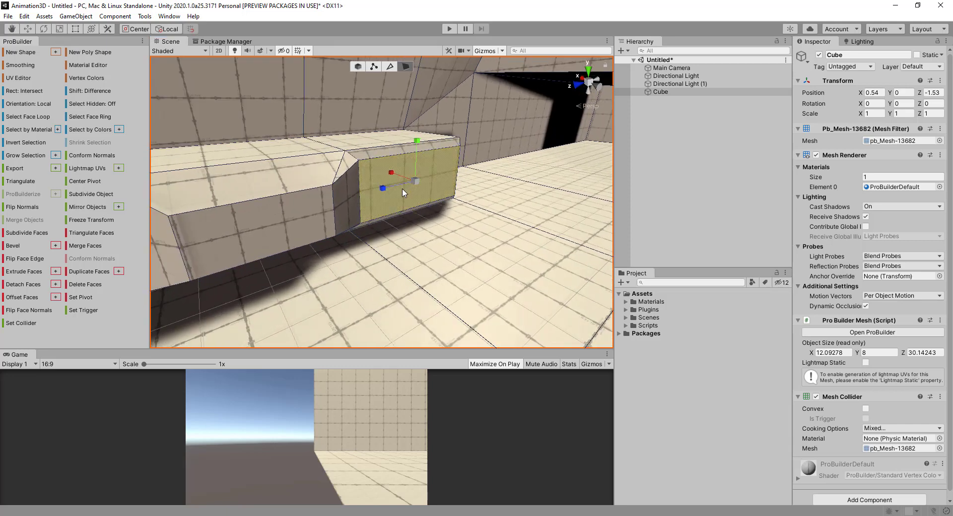
{"action": "left_click_drag", "start_coordinate": [416, 181], "coordinate": [412, 185]}
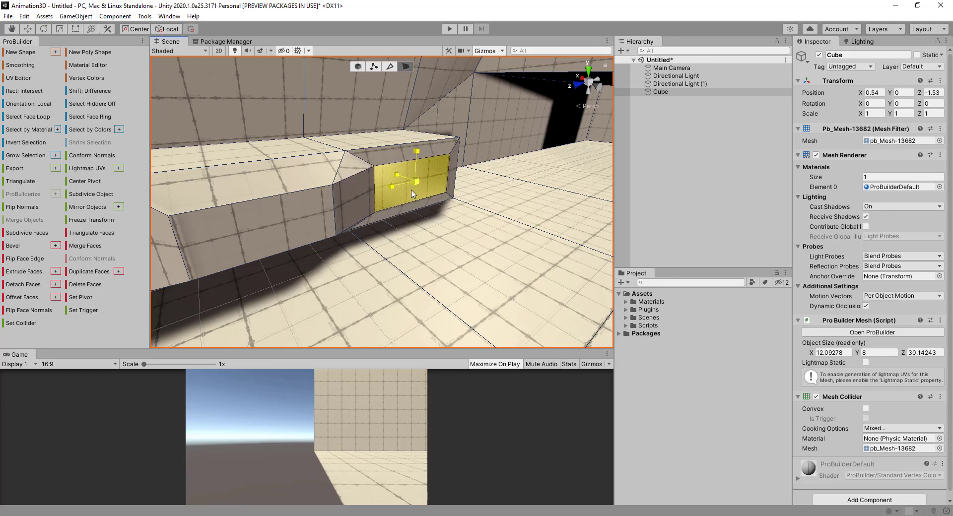
{"action": "left_click_drag", "start_coordinate": [413, 193], "coordinate": [487, 246]}
- Undo the scaling and moving of the block's two front faces
{"action": "left_click", "coordinate": [33, 29]}
{"action": "key", "text": "ctrl+z"}
{"action": "key", "text": "ctrl+z"}
{"action": "key", "text": "ctrl+z"}
{"action": "key", "text": "ctrl+z"}
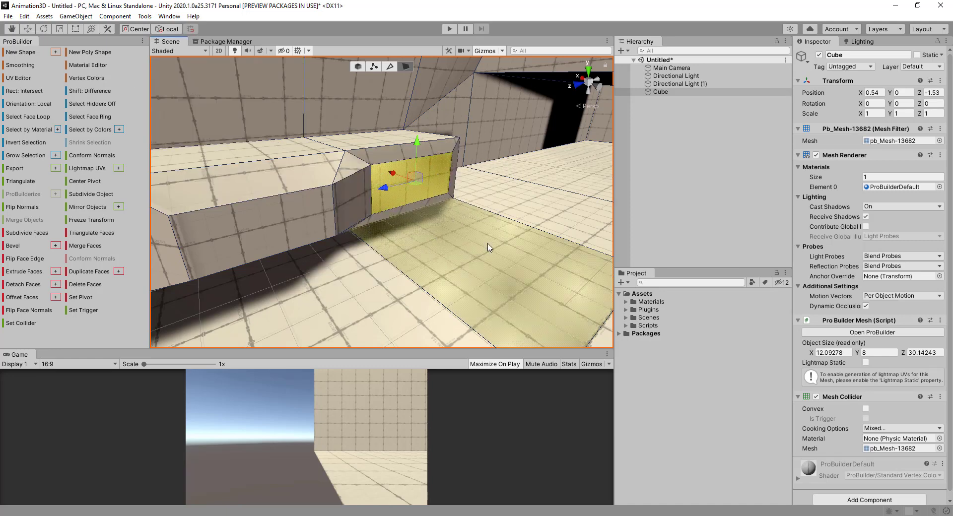
{"action": "key", "text": "ctrl+z"}
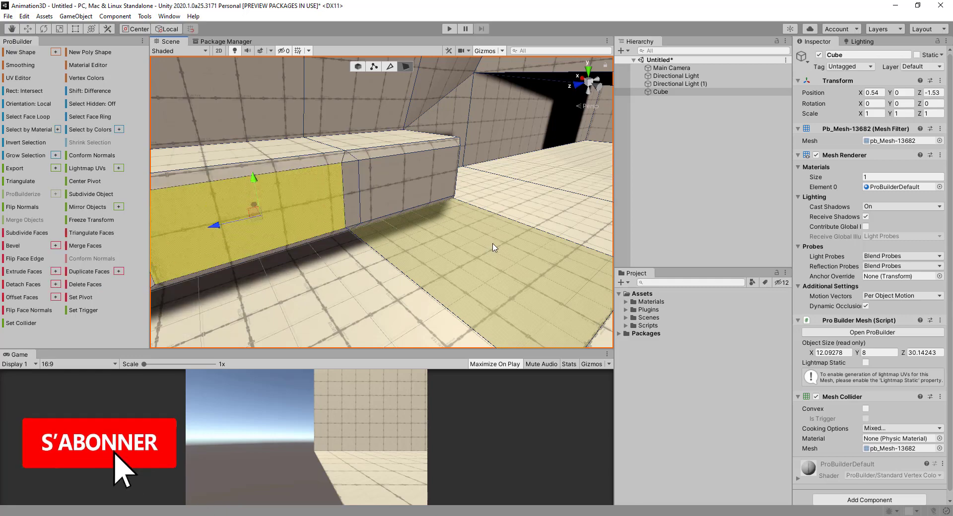
- Return to whole-object editing, deselect the room and create a new ProBuilder cube in it
{"action": "middle_click_drag", "start_coordinate": [452, 242], "coordinate": [528, 248]}
{"action": "scroll", "coordinate": [528, 249], "scroll_direction": "down", "scroll_amount": 6}
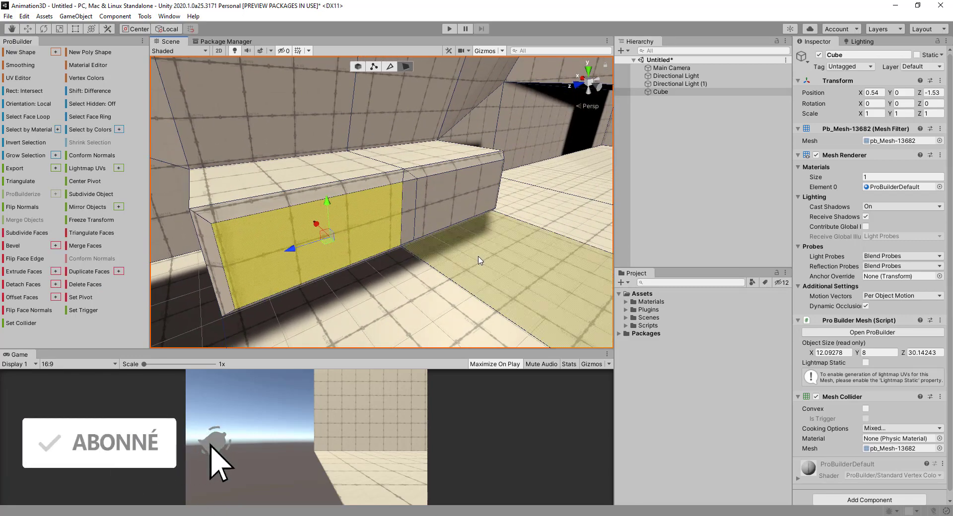
{"action": "scroll", "coordinate": [453, 245], "scroll_direction": "down", "scroll_amount": 6}
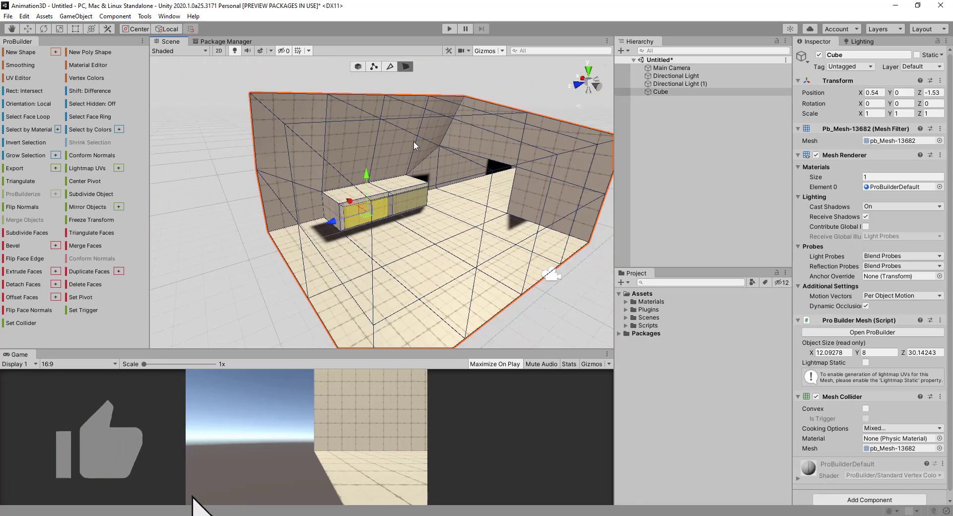
{"action": "left_click", "coordinate": [358, 67]}
{"action": "middle_click_drag", "start_coordinate": [418, 190], "coordinate": [338, 181]}
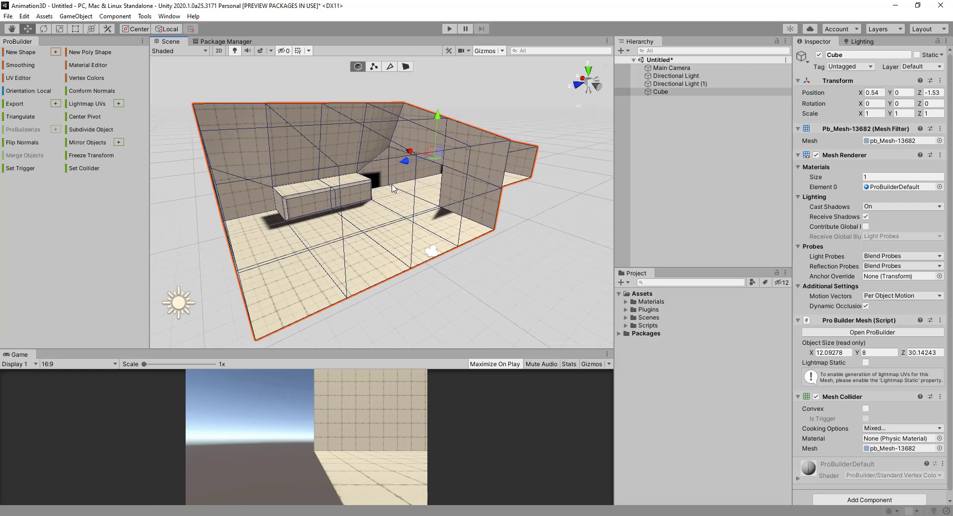
{"action": "left_click", "coordinate": [514, 279]}
{"action": "left_click_drag", "start_coordinate": [489, 266], "coordinate": [356, 223], "text": "alt"}
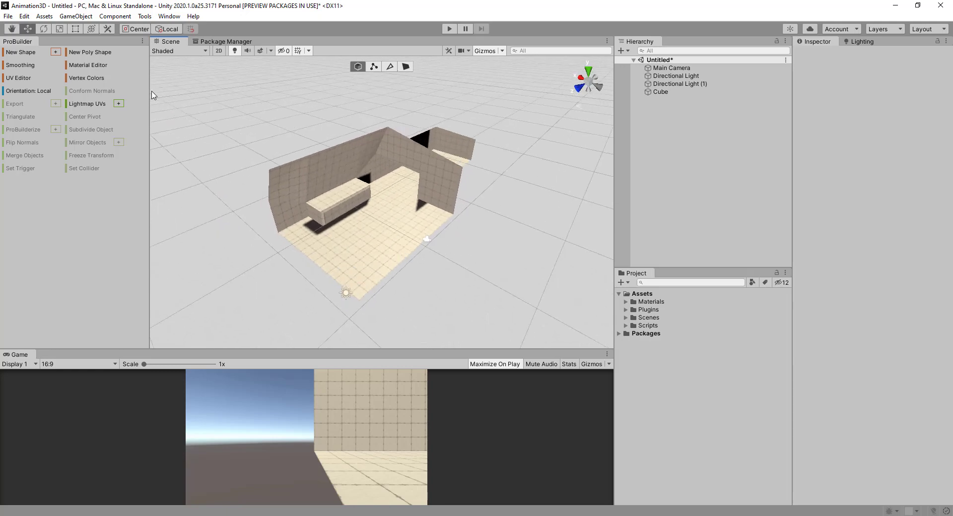
{"action": "left_click", "coordinate": [20, 52]}
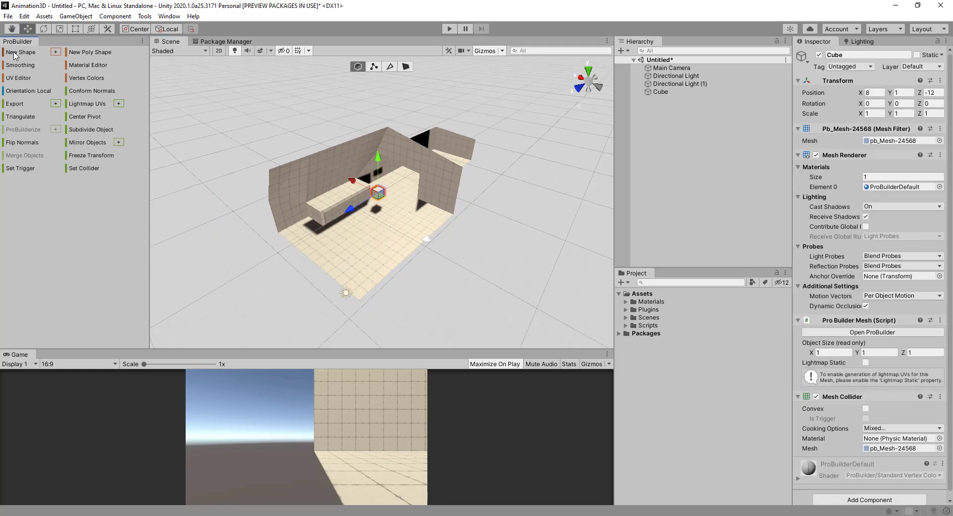
- Scale the new cube to about 5.22 on X and 3.23 on Y
{"action": "key", "text": "f"}
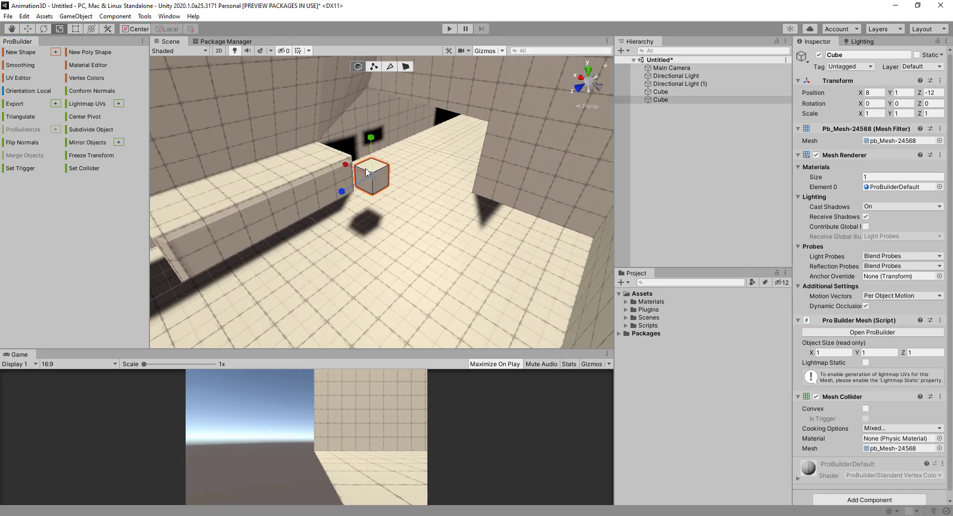
{"action": "left_click_drag", "start_coordinate": [345, 166], "coordinate": [251, 136]}
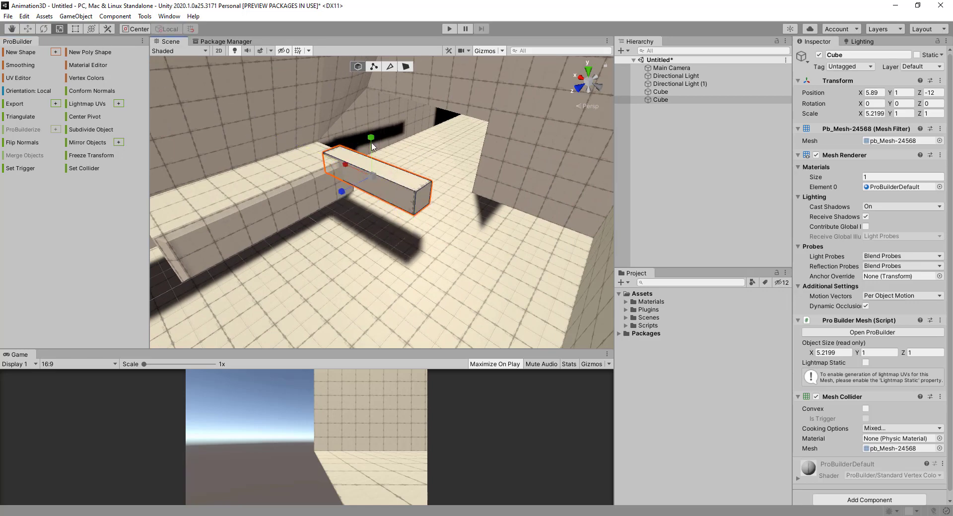
{"action": "left_click_drag", "start_coordinate": [372, 145], "coordinate": [406, 69]}
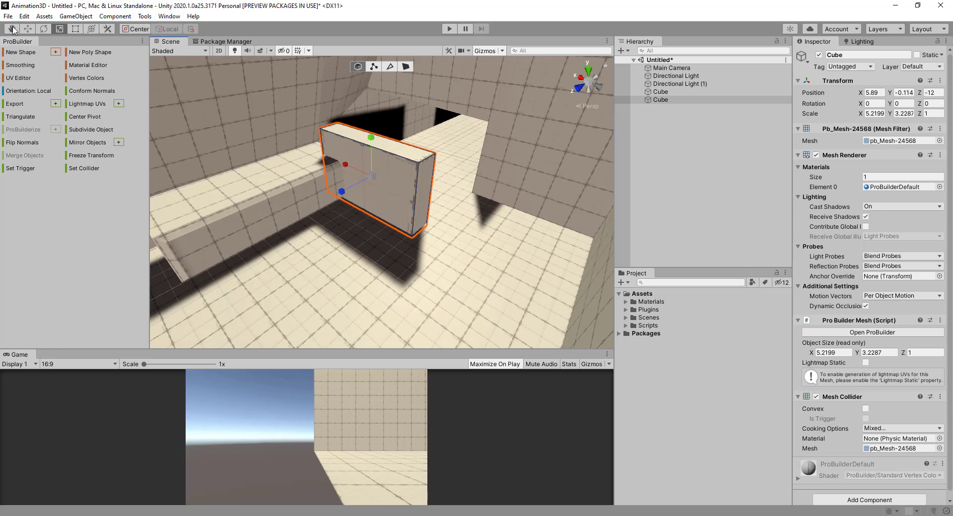
- Lower the scaled cube to Y -0.58 and move it into the end passage at X 6.78, Z -26.08
{"action": "left_click_drag", "start_coordinate": [372, 141], "coordinate": [373, 150]}
{"action": "left_click_drag", "start_coordinate": [368, 191], "coordinate": [423, 158]}
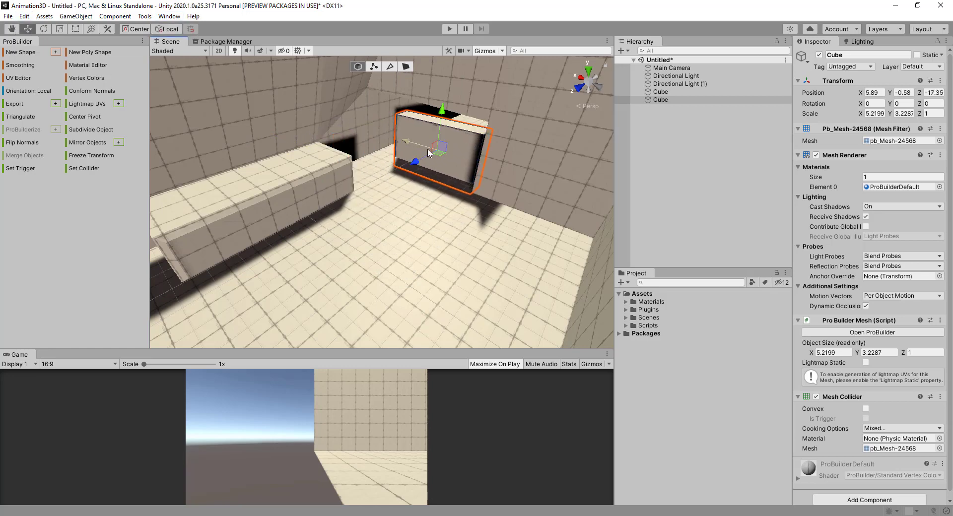
{"action": "left_click_drag", "start_coordinate": [481, 131], "coordinate": [325, 196], "text": "alt"}
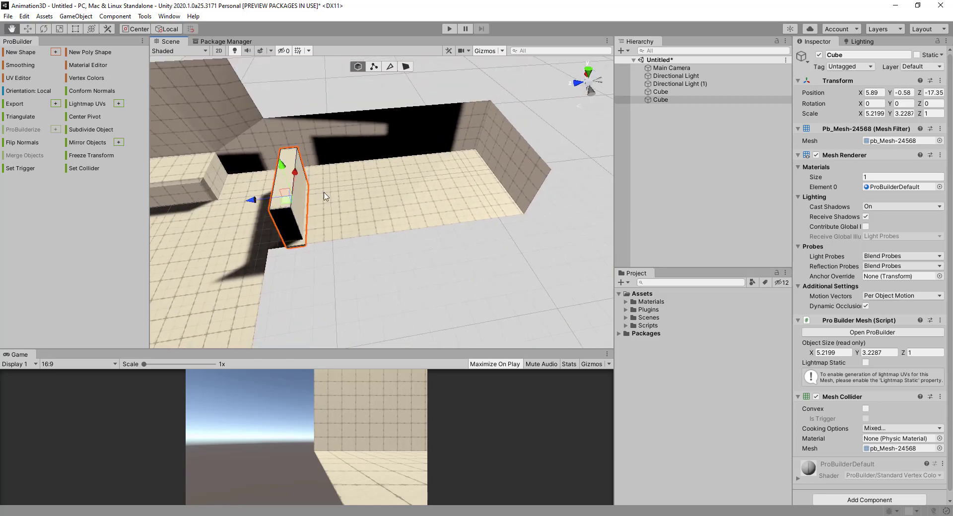
{"action": "left_click_drag", "start_coordinate": [252, 201], "coordinate": [392, 187]}
{"action": "left_click_drag", "start_coordinate": [311, 205], "coordinate": [318, 238], "text": "alt"}
{"action": "left_click_drag", "start_coordinate": [423, 180], "coordinate": [409, 160]}
{"action": "left_click_drag", "start_coordinate": [409, 161], "coordinate": [497, 191], "text": "alt"}
{"action": "scroll", "coordinate": [380, 217], "scroll_direction": "up", "scroll_amount": 7}
{"action": "middle_click_drag", "start_coordinate": [380, 217], "coordinate": [429, 204]}
{"action": "scroll", "coordinate": [400, 203], "scroll_direction": "down", "scroll_amount": 8}
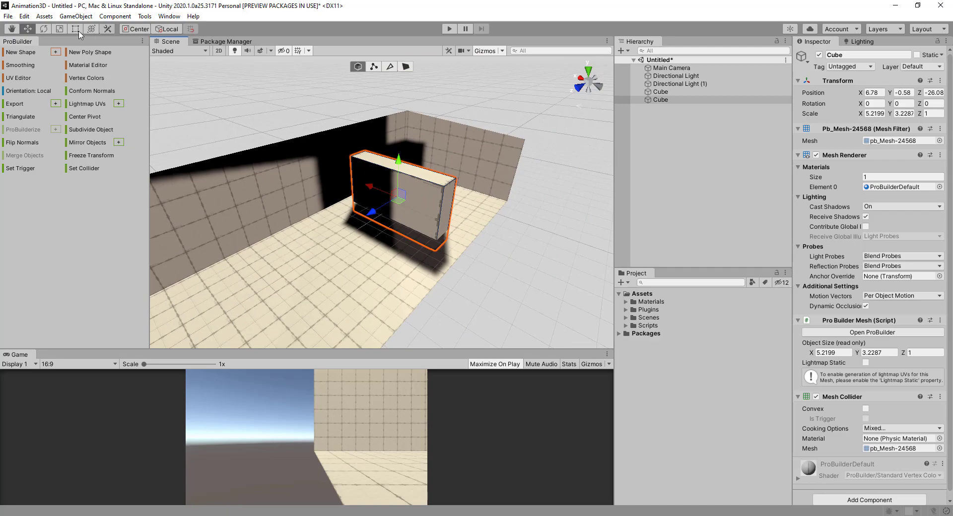
- Stretch the cube to about 9.49 on X so that it spans the passage's width
{"action": "left_click_drag", "start_coordinate": [342, 179], "coordinate": [218, 222]}
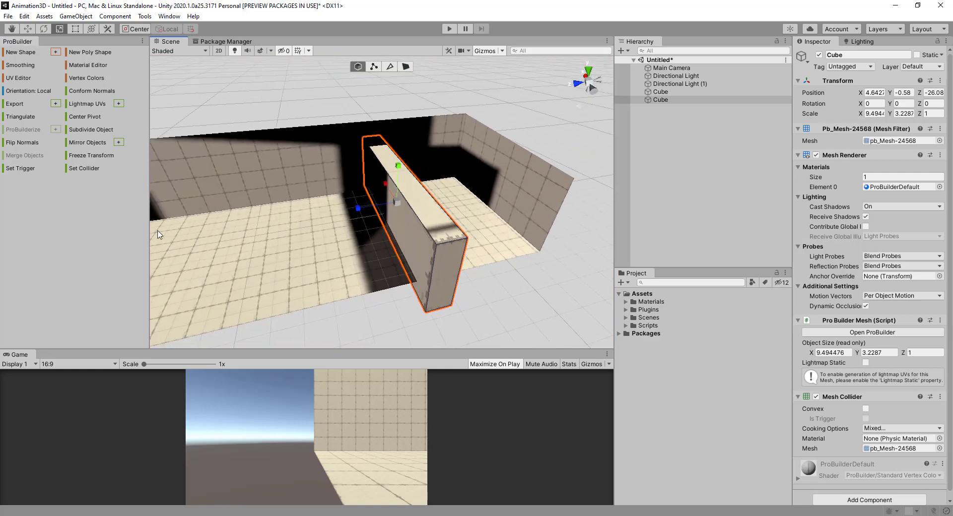
{"action": "scroll", "coordinate": [406, 215], "scroll_direction": "down", "scroll_amount": 4}
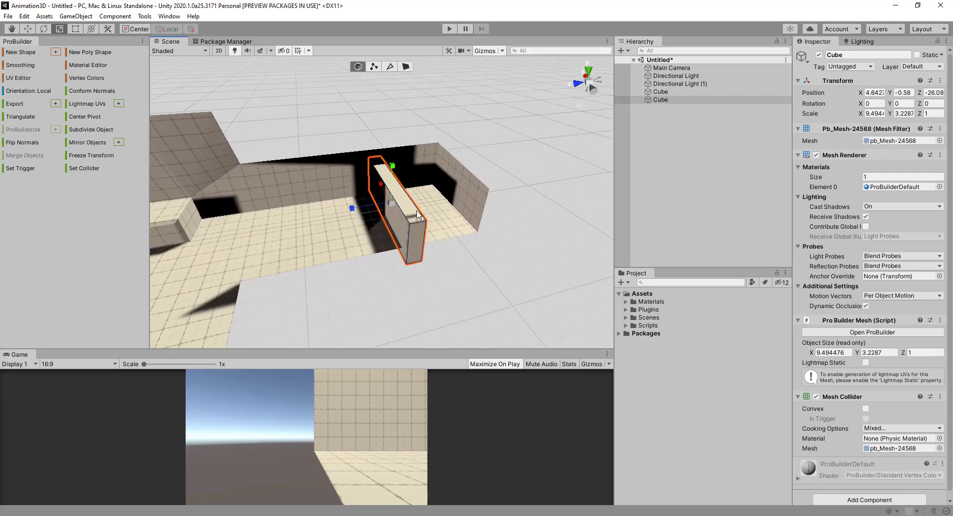
{"action": "scroll", "coordinate": [392, 209], "scroll_direction": "down", "scroll_amount": 3}
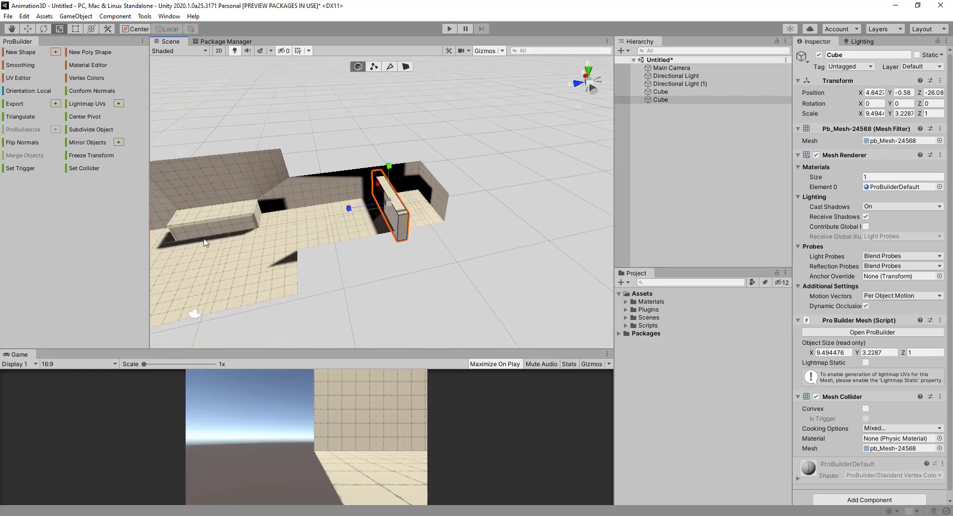
{"action": "scroll", "coordinate": [443, 198], "scroll_direction": "up", "scroll_amount": 5}
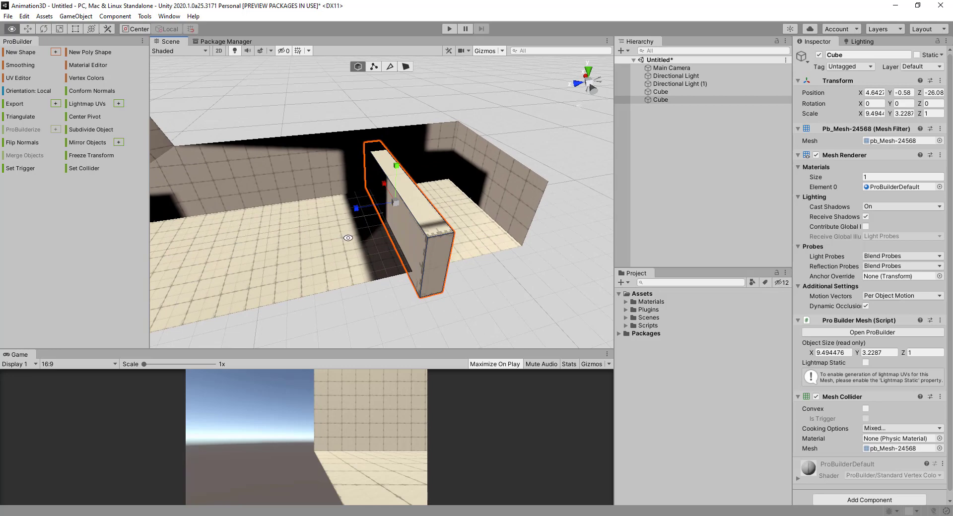
{"action": "left_click_drag", "start_coordinate": [348, 238], "coordinate": [453, 242], "text": "alt"}
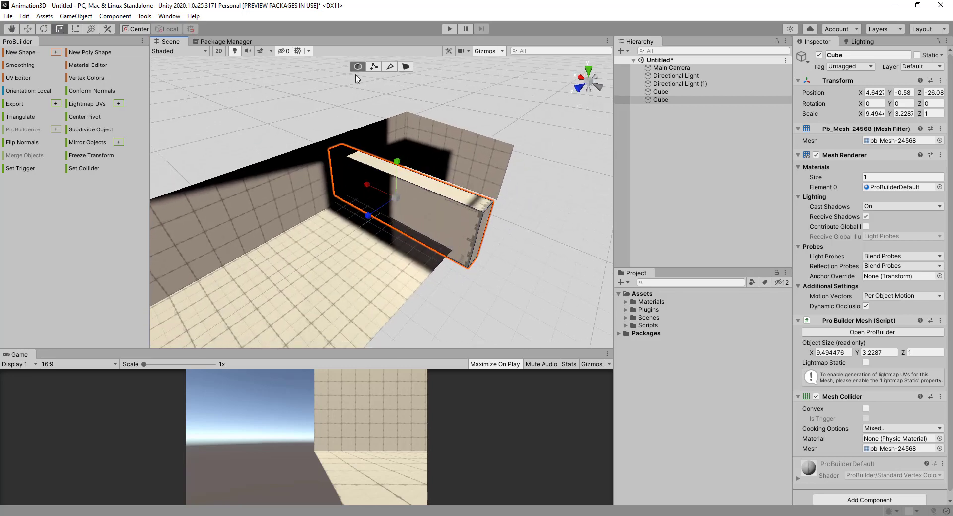
- Turn the cube across the passage into a trigger volume and deselect it
{"action": "left_click", "coordinate": [15, 169]}
{"action": "left_click_drag", "start_coordinate": [476, 273], "coordinate": [431, 233], "text": "alt"}
{"action": "scroll", "coordinate": [396, 218], "scroll_direction": "up", "scroll_amount": 6}
{"action": "left_click", "coordinate": [184, 68]}
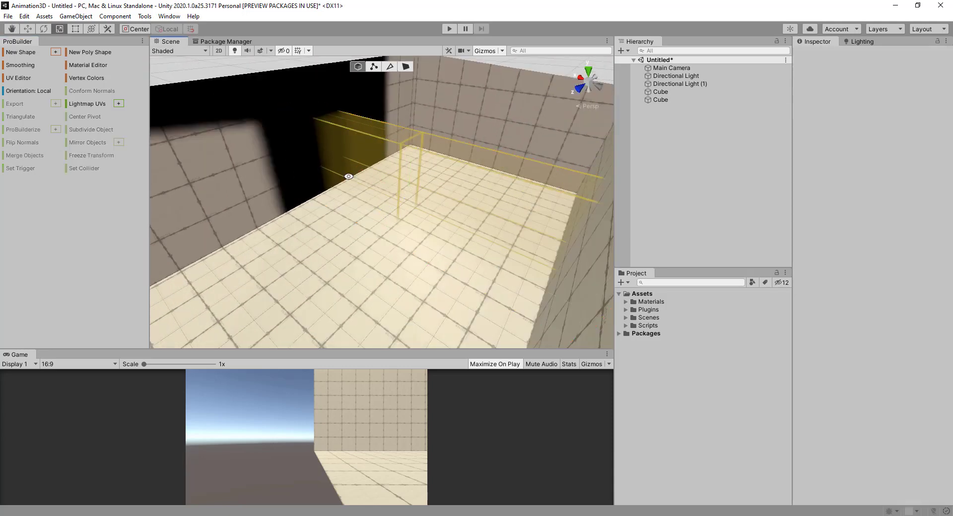
- Reselect the trigger volume, narrow it to about 7.38 on X and raise it to Y -0.08
{"action": "left_click_drag", "start_coordinate": [351, 178], "coordinate": [441, 157], "text": "alt"}
{"action": "left_click", "coordinate": [430, 150]}
{"action": "left_click", "coordinate": [404, 142]}
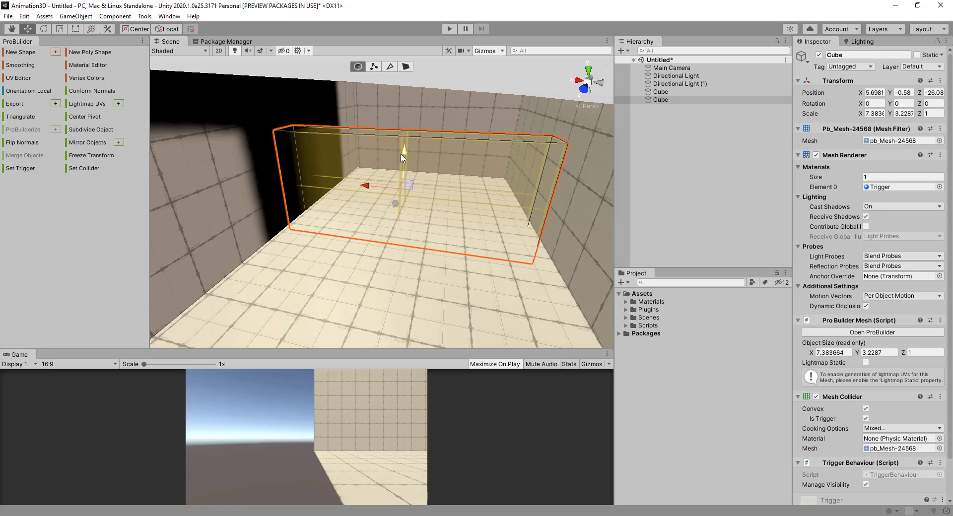
{"action": "left_click_drag", "start_coordinate": [403, 158], "coordinate": [448, 161]}
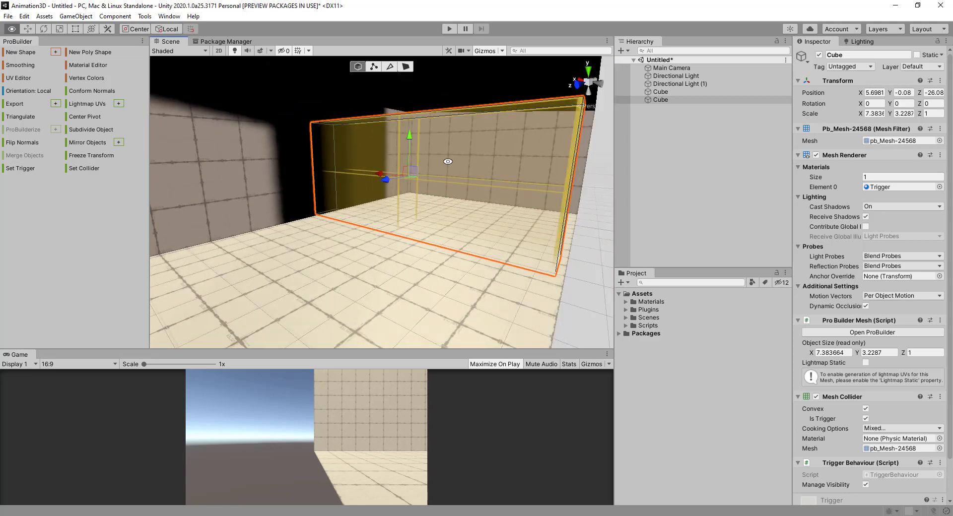
- Move the Main Camera to X 9, Z -19.77 and rotate it to about 173.14 on Y, facing the trigger in the passage
{"action": "scroll", "coordinate": [525, 159], "scroll_direction": "up", "scroll_amount": 8}
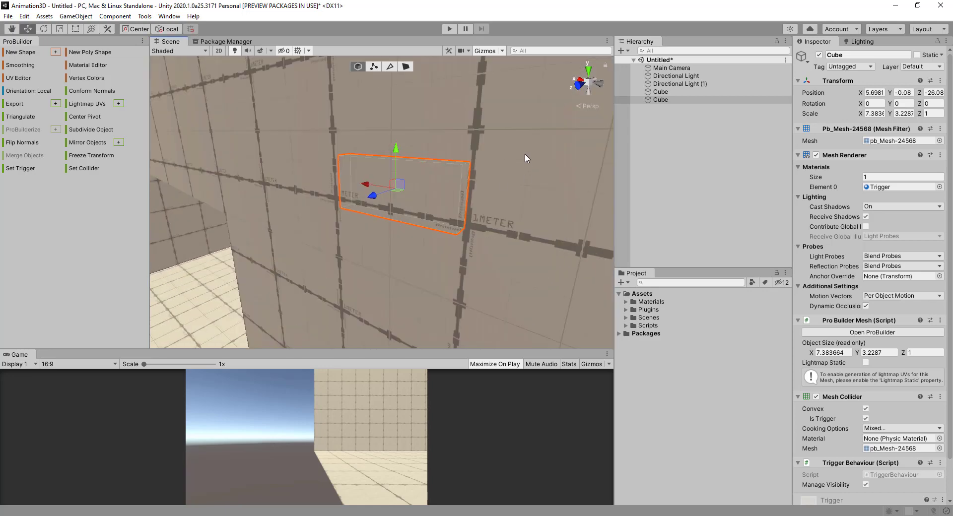
{"action": "scroll", "coordinate": [429, 200], "scroll_direction": "down", "scroll_amount": 10}
{"action": "left_click", "coordinate": [481, 245]}
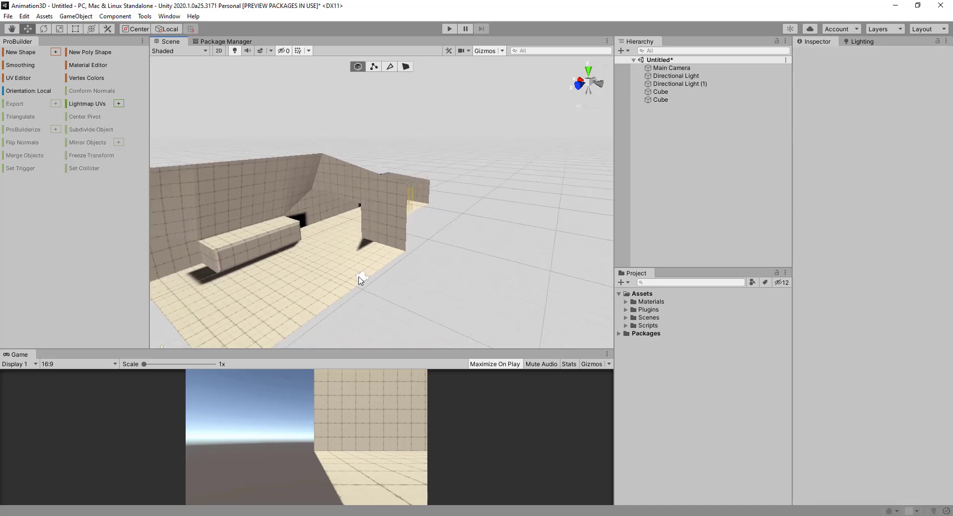
{"action": "left_click", "coordinate": [361, 278]}
{"action": "left_click_drag", "start_coordinate": [339, 274], "coordinate": [248, 249]}
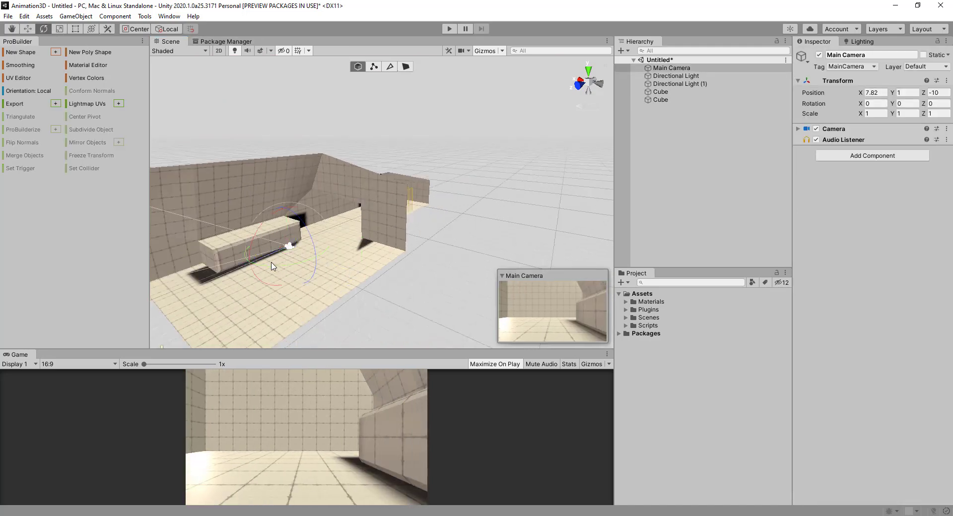
{"action": "left_click_drag", "start_coordinate": [295, 268], "coordinate": [2, 108]}
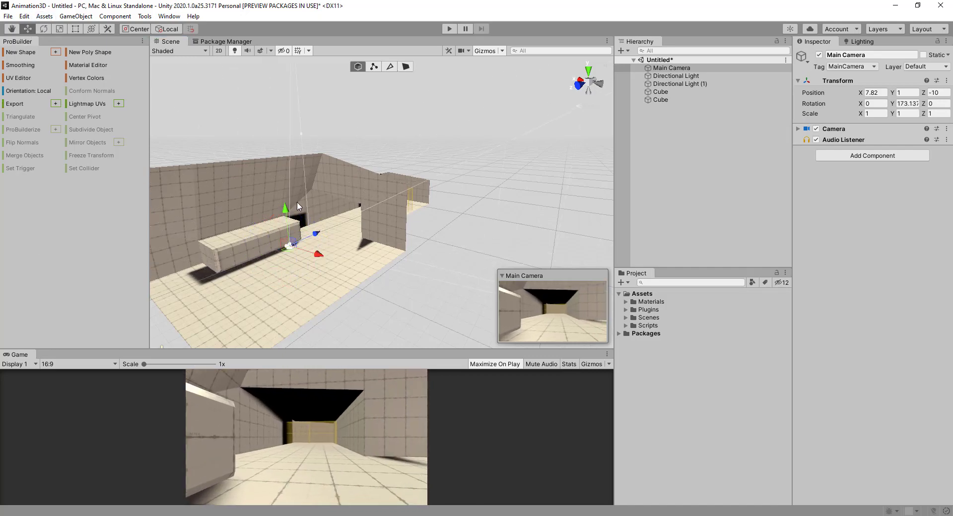
{"action": "left_click_drag", "start_coordinate": [317, 237], "coordinate": [407, 195]}
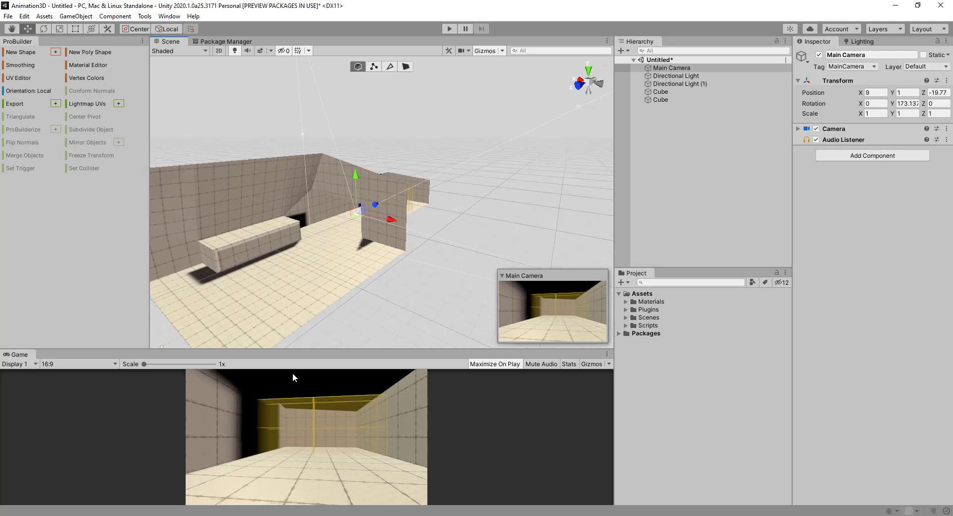
- Enlarge the game view and run the scene briefly to check how the trigger volume renders during play
{"action": "left_click_drag", "start_coordinate": [345, 348], "coordinate": [383, 165]}
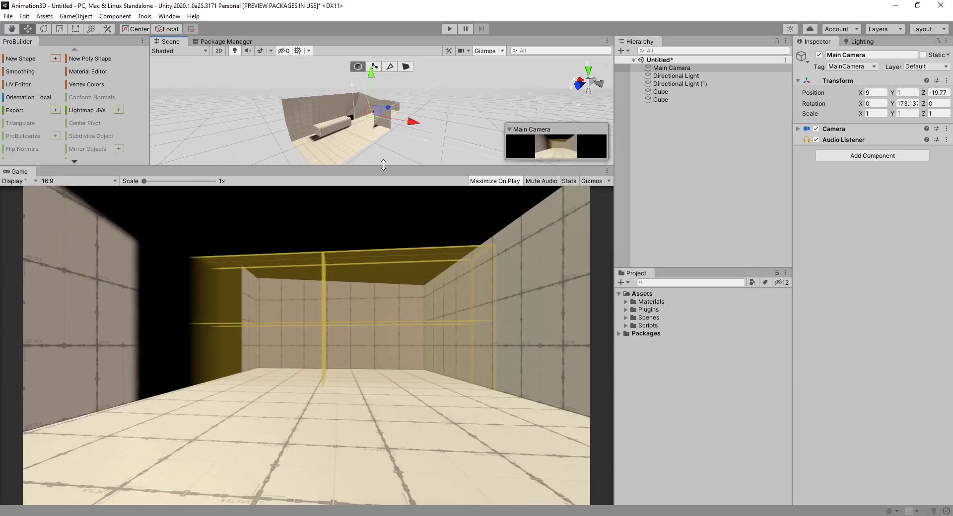
{"action": "left_click", "coordinate": [449, 29]}
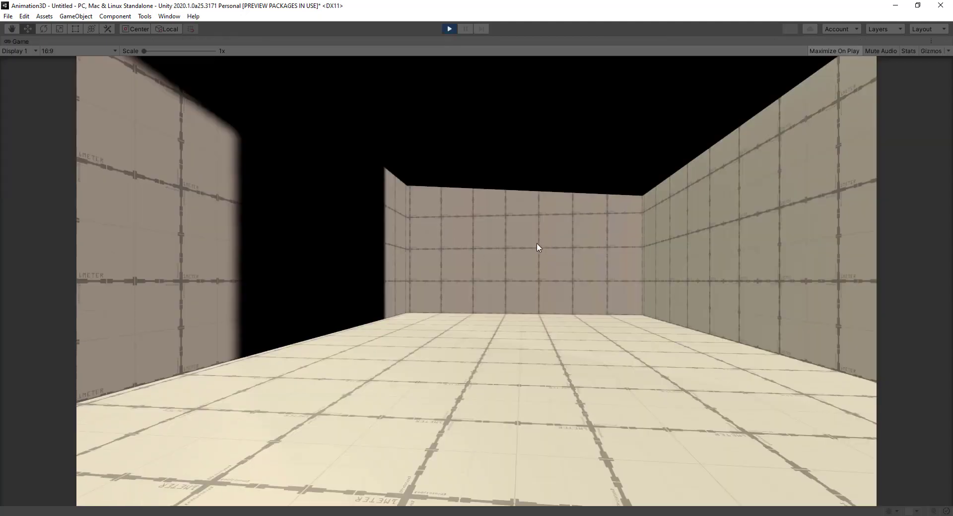
{"action": "left_click", "coordinate": [449, 28]}
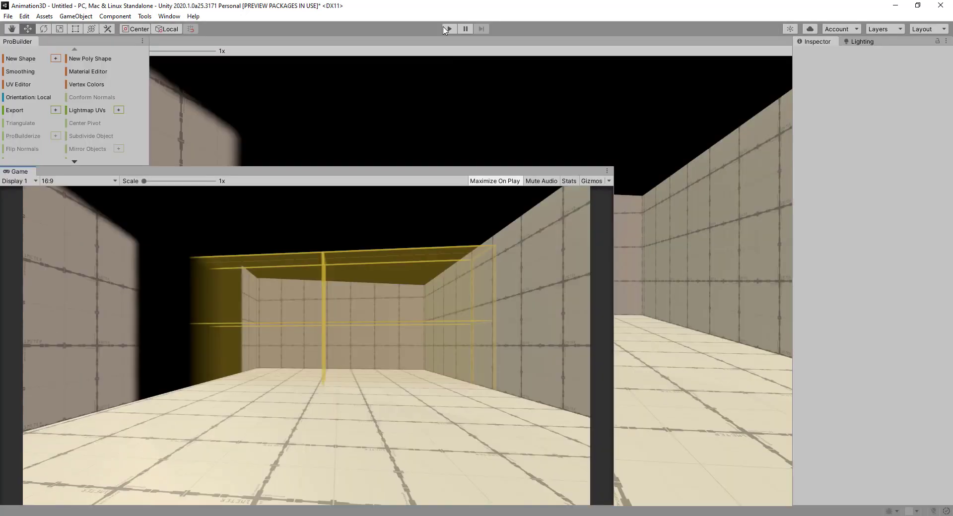
- Shrink the game view to enlarge the scene view and bring the whole level into sight
{"action": "left_click_drag", "start_coordinate": [400, 218], "coordinate": [400, 344]}
{"action": "left_click_drag", "start_coordinate": [472, 144], "coordinate": [399, 173], "text": "alt"}
{"action": "scroll", "coordinate": [349, 248], "scroll_direction": "up", "scroll_amount": 4}
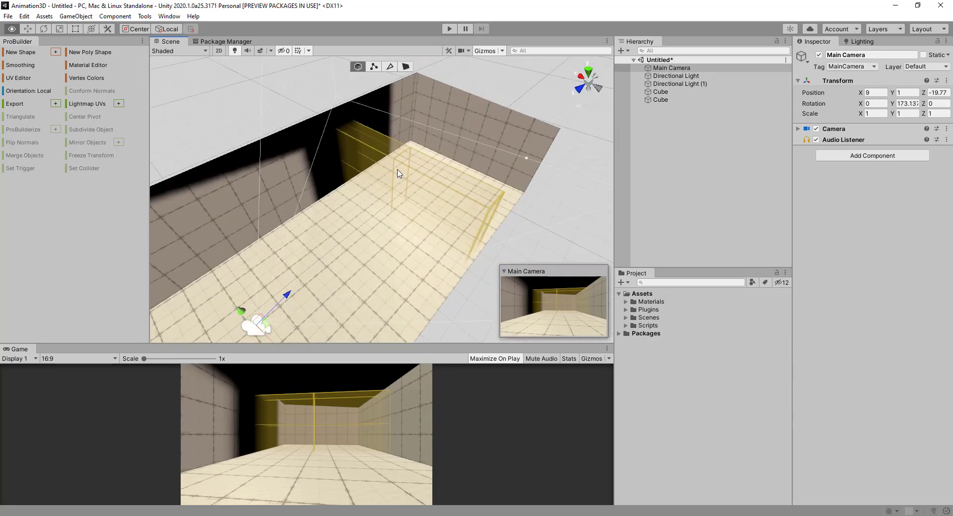
{"action": "scroll", "coordinate": [391, 168], "scroll_direction": "down", "scroll_amount": 15}
{"action": "middle_click_drag", "start_coordinate": [333, 228], "coordinate": [357, 153]}
{"action": "scroll", "coordinate": [346, 184], "scroll_direction": "down", "scroll_amount": 3}
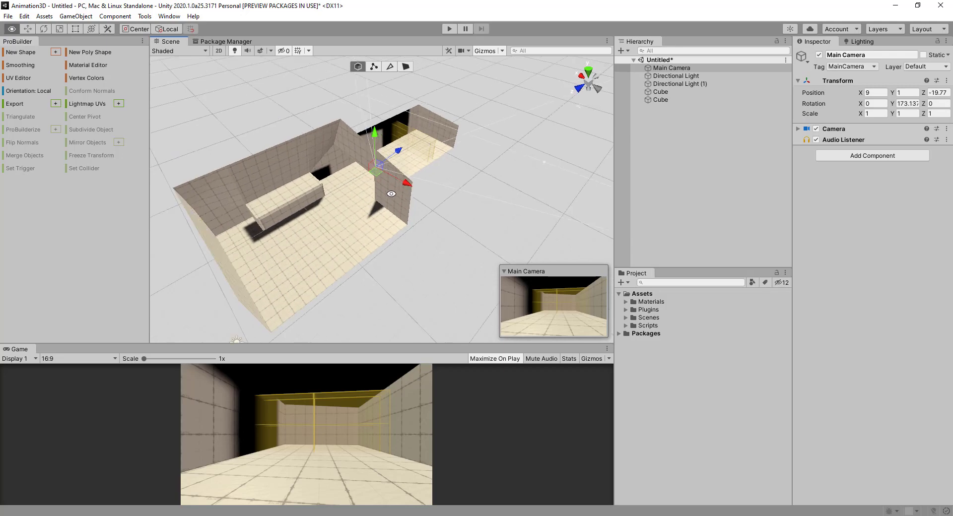
- Try converting the room mesh into a collider with Set Collider and undo the conversion
{"action": "left_click", "coordinate": [298, 207]}
{"action": "scroll", "coordinate": [295, 209], "scroll_direction": "up", "scroll_amount": 5}
{"action": "scroll", "coordinate": [295, 209], "scroll_direction": "down", "scroll_amount": 6}
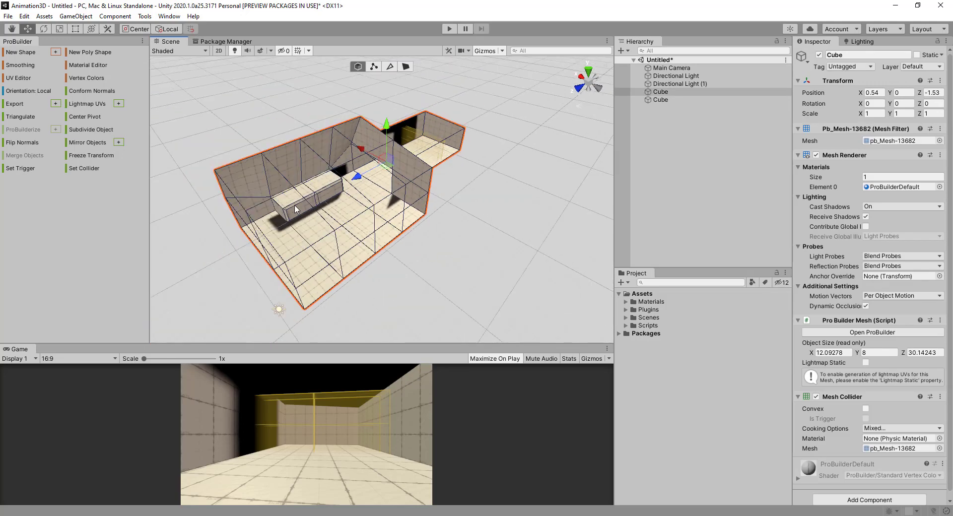
{"action": "left_click", "coordinate": [82, 171]}
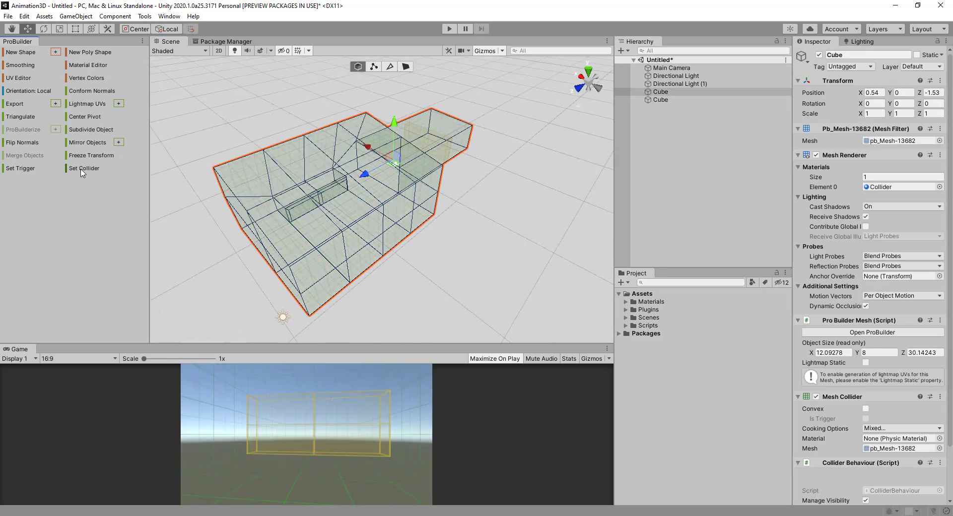
{"action": "left_click_drag", "start_coordinate": [325, 201], "coordinate": [394, 195], "text": "alt"}
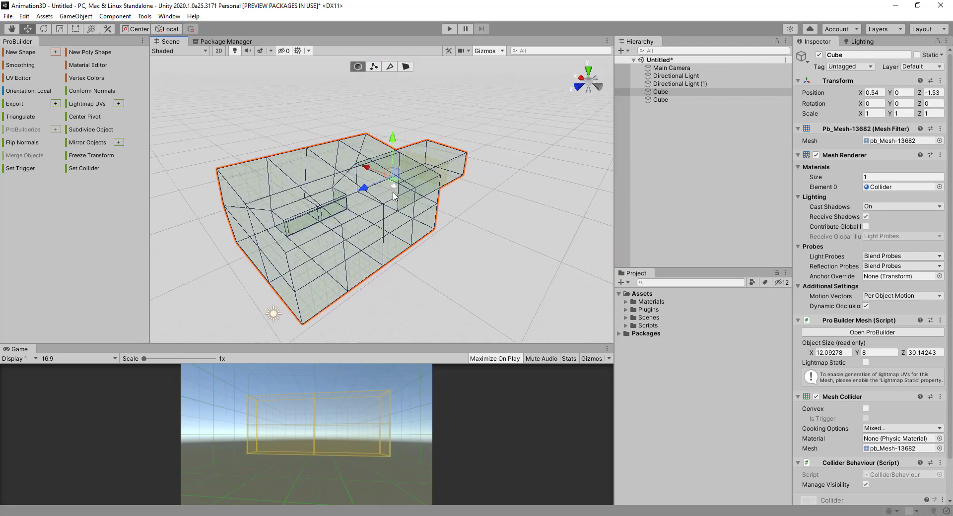
{"action": "key", "text": "ctrl+z"}
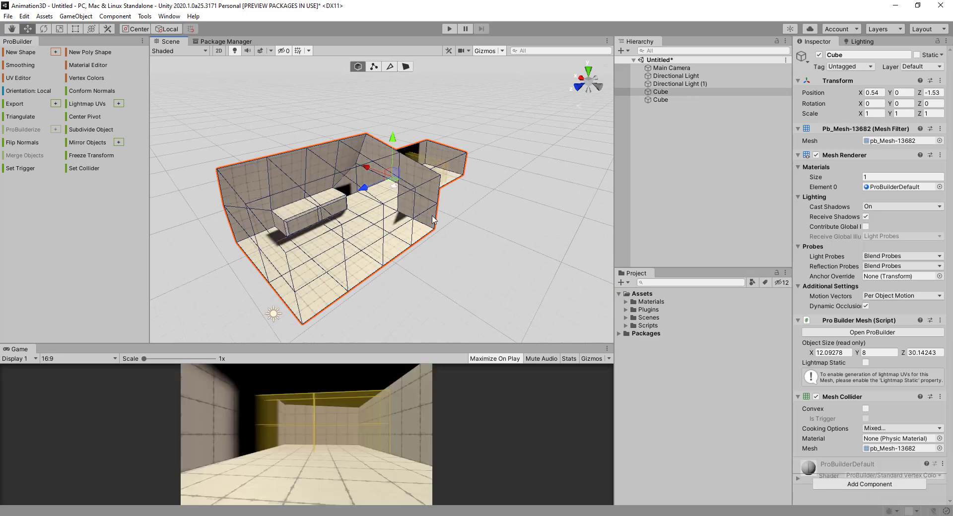
- Deselect the room and examine its interior from several distances, ending near the bench block
{"action": "scroll", "coordinate": [431, 219], "scroll_direction": "down", "scroll_amount": 4}
{"action": "left_click", "coordinate": [438, 221]}
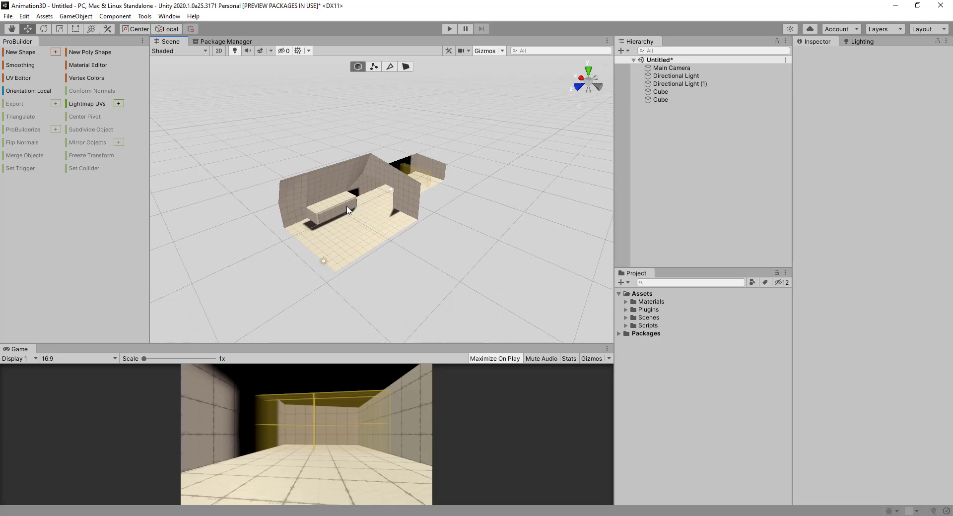
{"action": "scroll", "coordinate": [347, 209], "scroll_direction": "up", "scroll_amount": 5}
{"action": "middle_click_drag", "start_coordinate": [347, 200], "coordinate": [399, 202]}
{"action": "scroll", "coordinate": [397, 205], "scroll_direction": "up", "scroll_amount": 3}
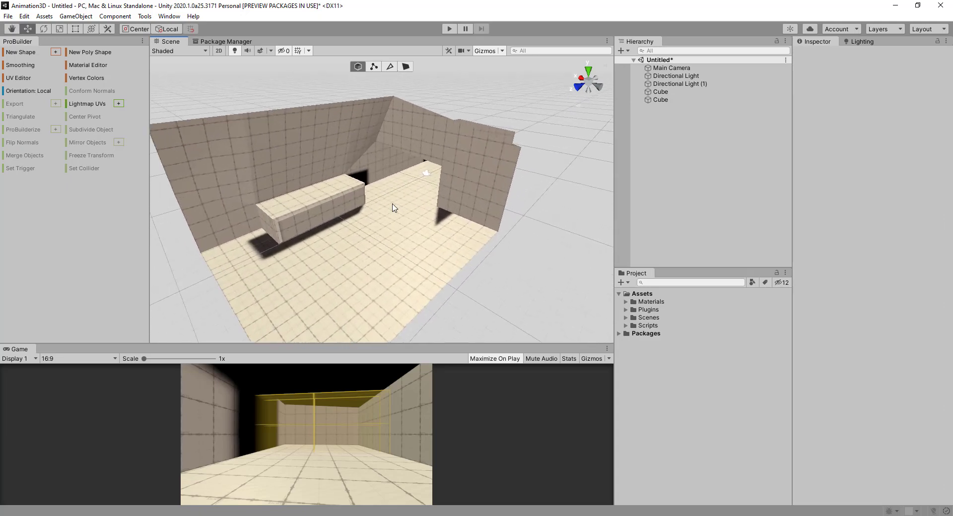
{"action": "scroll", "coordinate": [174, 247], "scroll_direction": "down", "scroll_amount": 5}
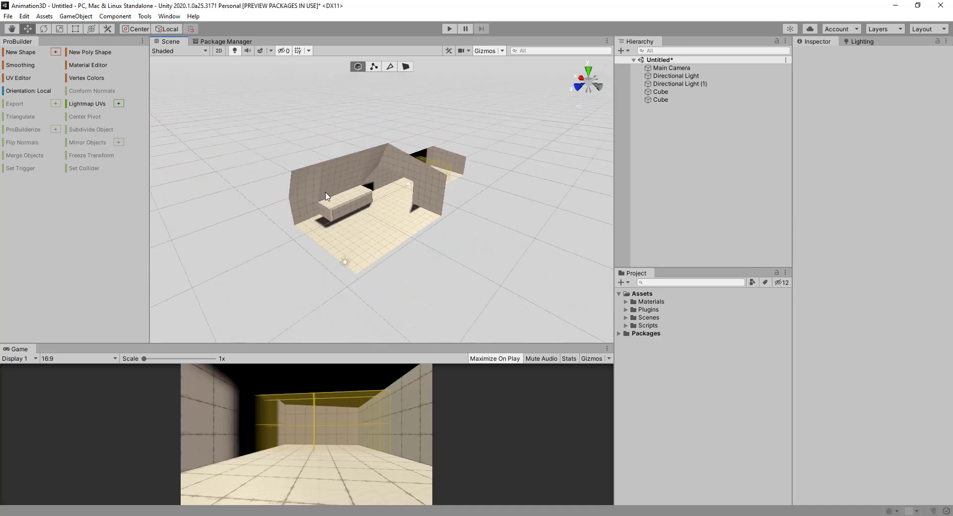
{"action": "scroll", "coordinate": [367, 199], "scroll_direction": "up", "scroll_amount": 6}
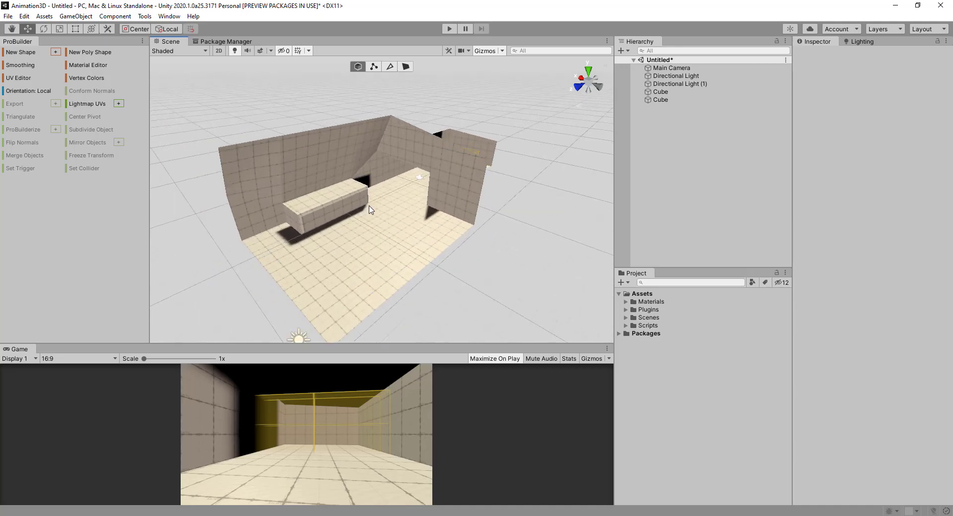
{"action": "scroll", "coordinate": [365, 215], "scroll_direction": "up", "scroll_amount": 2}
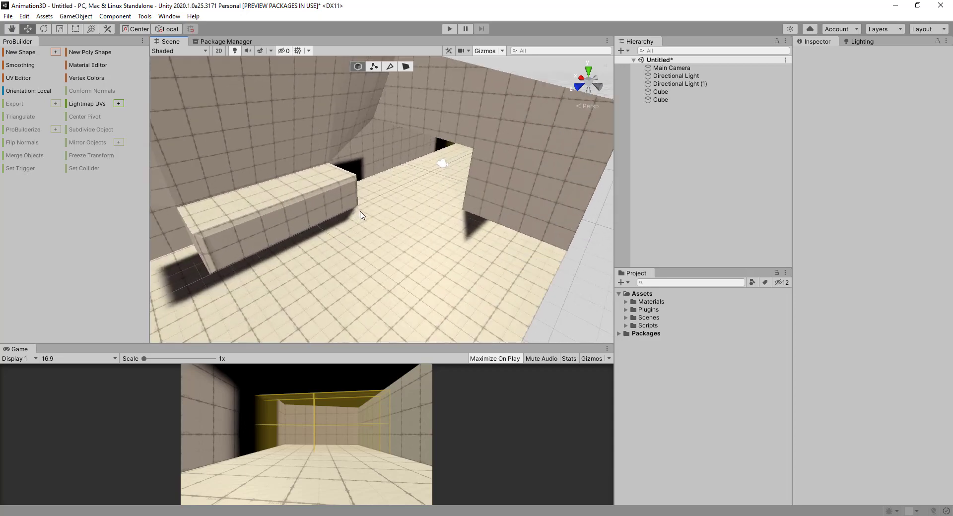
{"action": "scroll", "coordinate": [361, 213], "scroll_direction": "up", "scroll_amount": 4}
{"action": "left_click_drag", "start_coordinate": [361, 215], "coordinate": [307, 217], "text": "alt"}
{"action": "middle_click_drag", "start_coordinate": [362, 217], "coordinate": [397, 216]}
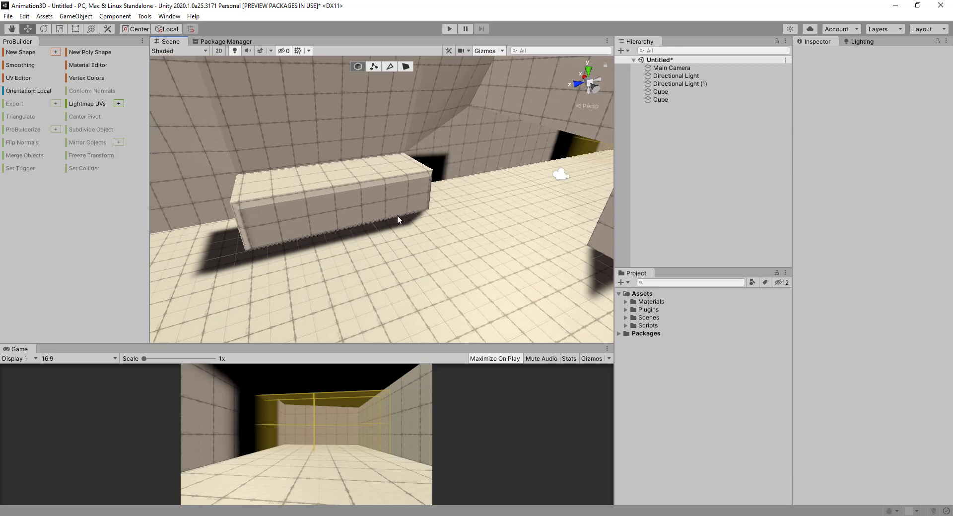
{"action": "scroll", "coordinate": [397, 216], "scroll_direction": "down", "scroll_amount": 3}
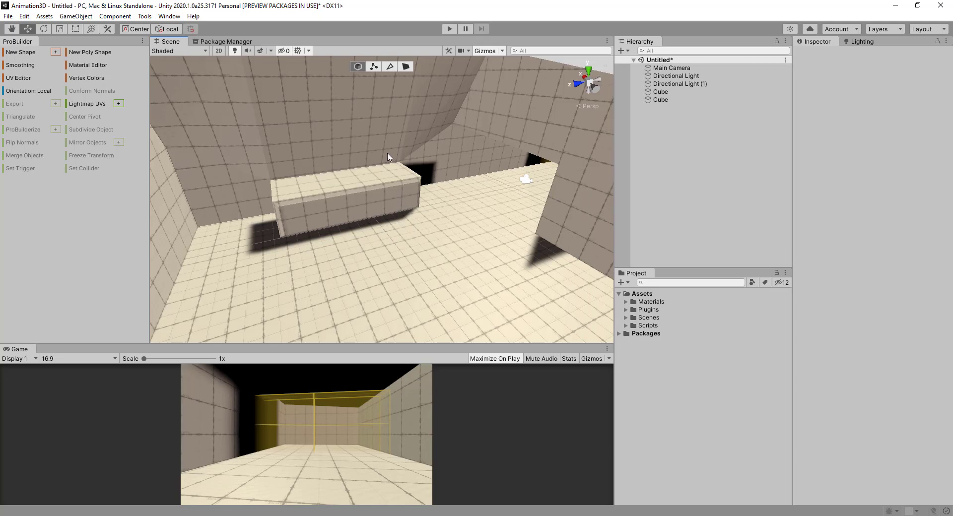
- Select the room mesh, open ProBuilder's Vertex Color Editor and dock it beside the ProBuilder panel
{"action": "left_click", "coordinate": [389, 189]}
{"action": "right_click_drag", "start_coordinate": [390, 188], "coordinate": [338, 137]}
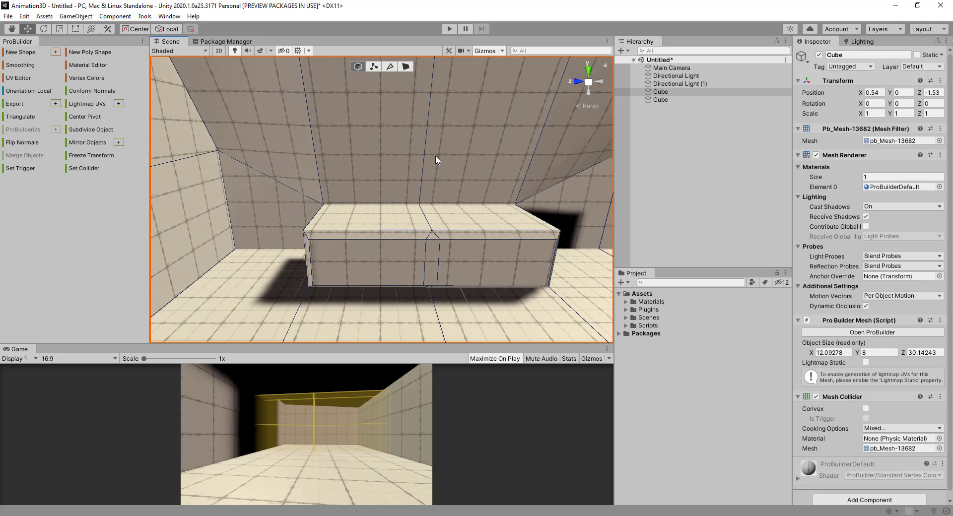
{"action": "left_click", "coordinate": [144, 16]}
{"action": "mouse_move", "coordinate": [169, 27]}
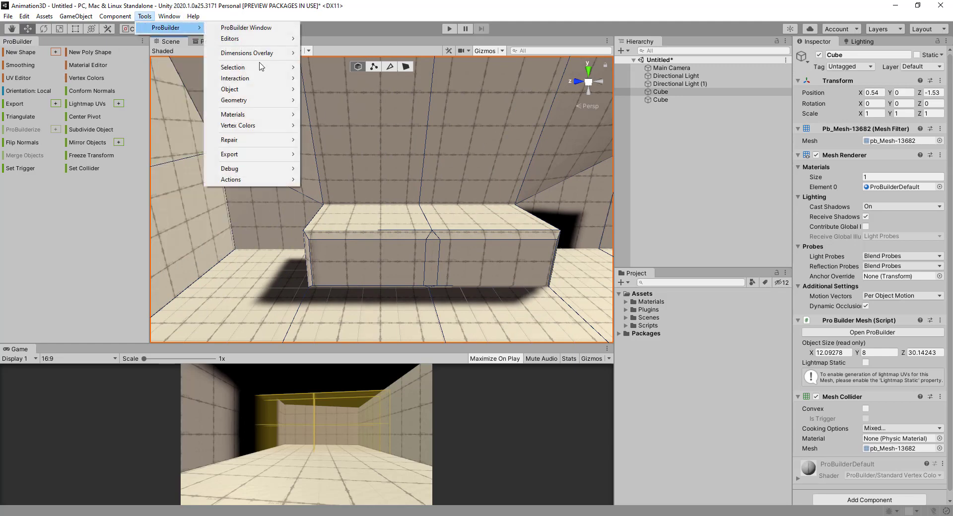
{"action": "mouse_move", "coordinate": [257, 130]}
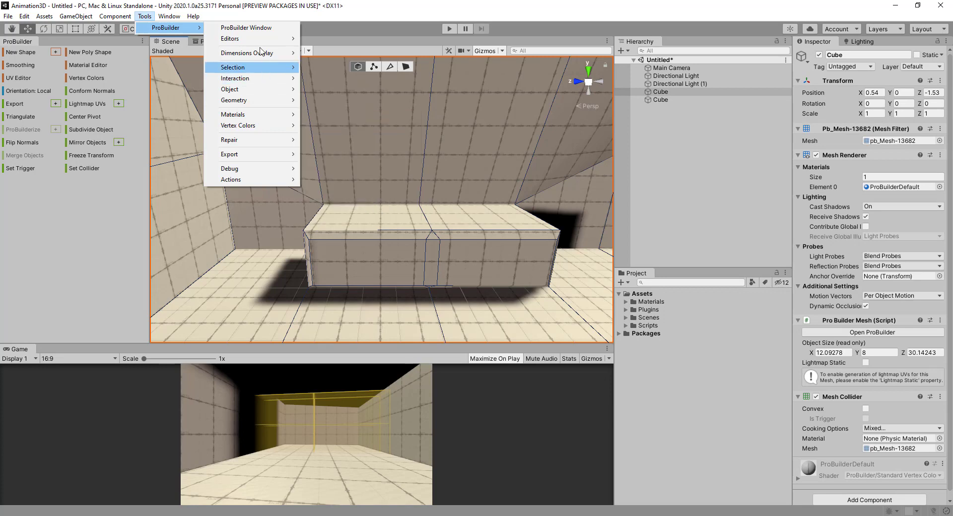
{"action": "mouse_move", "coordinate": [260, 39]}
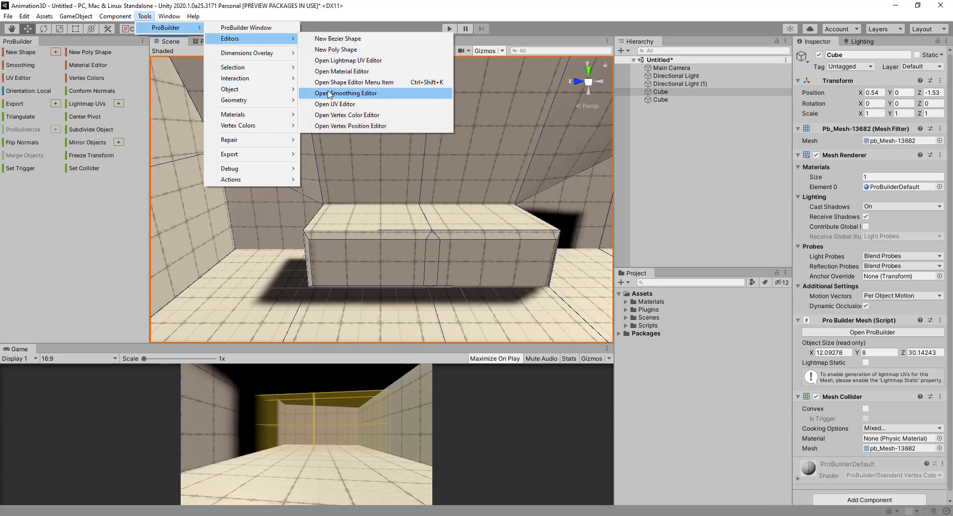
{"action": "left_click", "coordinate": [365, 116]}
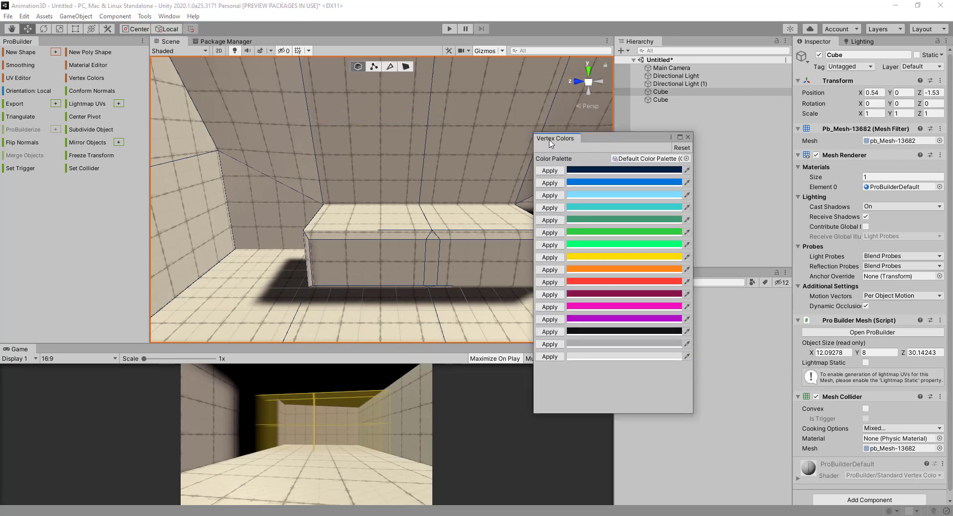
{"action": "left_click_drag", "start_coordinate": [552, 142], "coordinate": [64, 42]}
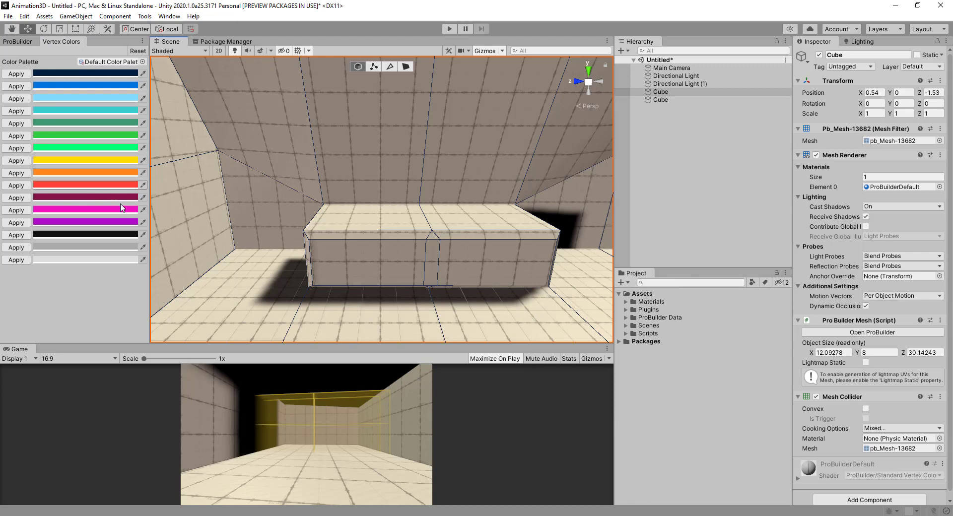
- Change the black swatch in the vertex color palette to turquoise 00FFCC
{"action": "left_click", "coordinate": [130, 235]}
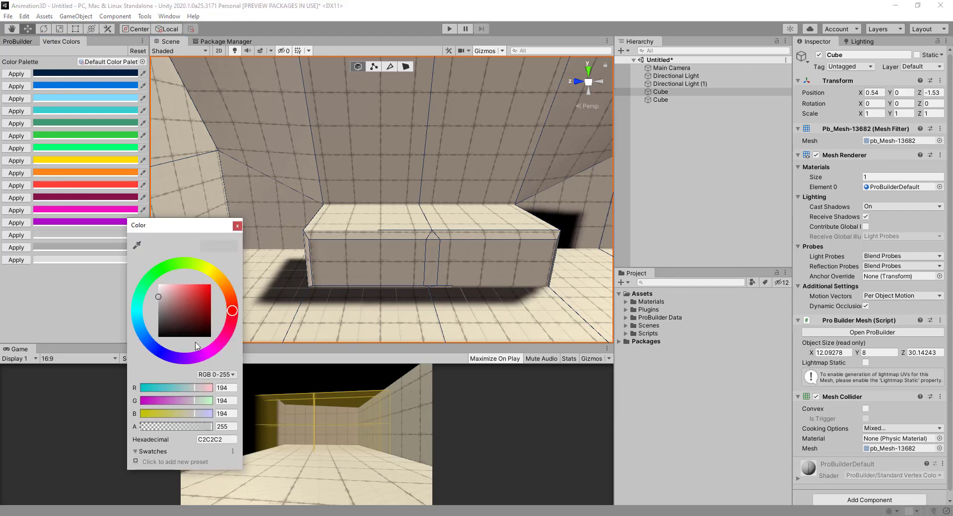
{"action": "mouse_move", "coordinate": [151, 338]}
{"action": "left_mouse_down"}
{"action": "mouse_move", "coordinate": [141, 331]}
{"action": "mouse_move", "coordinate": [140, 294]}
{"action": "mouse_move", "coordinate": [136, 310]}
{"action": "mouse_move", "coordinate": [133, 299]}
{"action": "mouse_move", "coordinate": [221, 277]}
{"action": "left_mouse_up"}
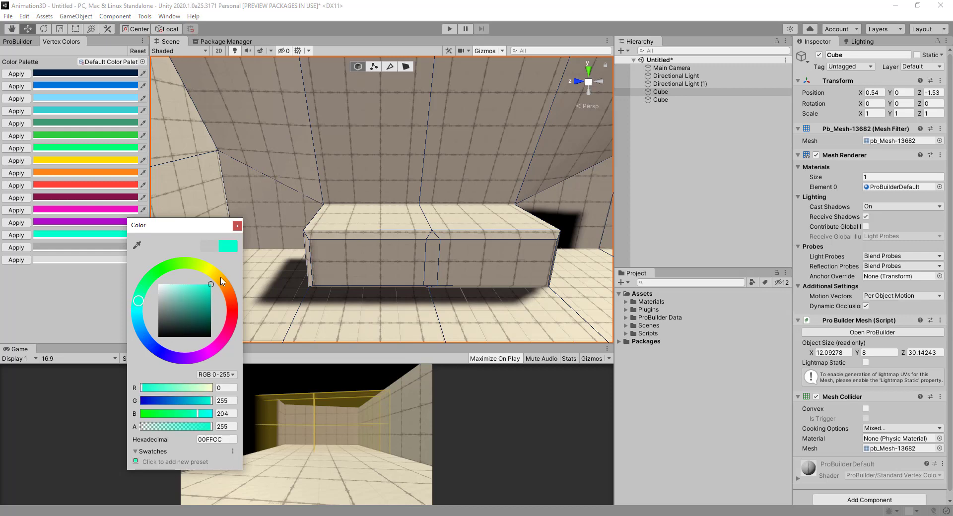
{"action": "left_click", "coordinate": [237, 226]}
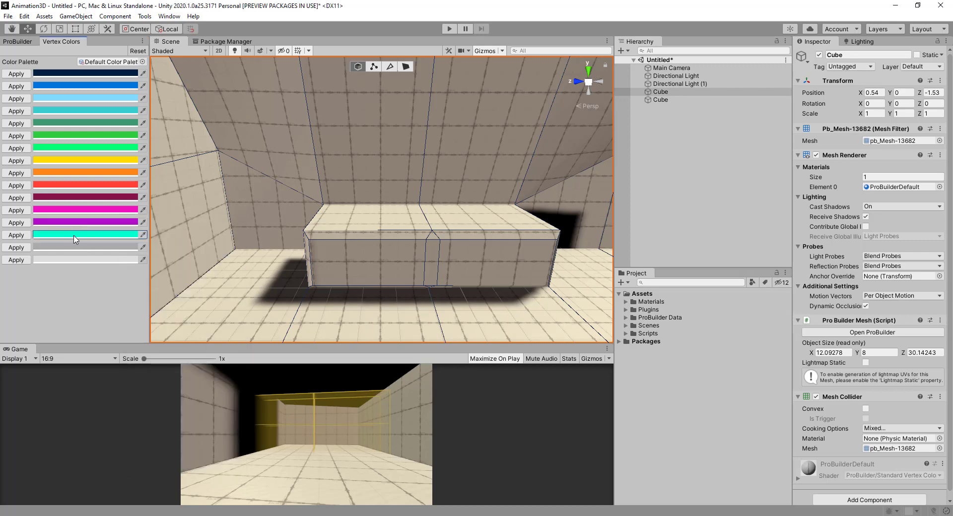
- Select all floor faces of the main room in face mode and apply the turquoise vertex color to them
{"action": "scroll", "coordinate": [367, 226], "scroll_direction": "down", "scroll_amount": 5}
{"action": "scroll", "coordinate": [375, 224], "scroll_direction": "up", "scroll_amount": 3}
{"action": "left_click", "coordinate": [375, 224]}
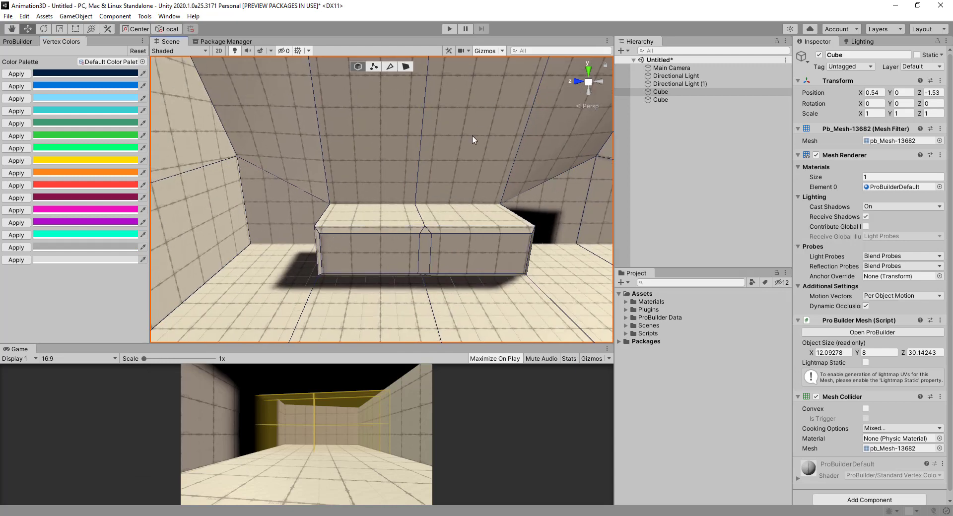
{"action": "left_click_drag", "start_coordinate": [472, 135], "coordinate": [422, 162], "text": "alt"}
{"action": "left_click", "coordinate": [406, 67]}
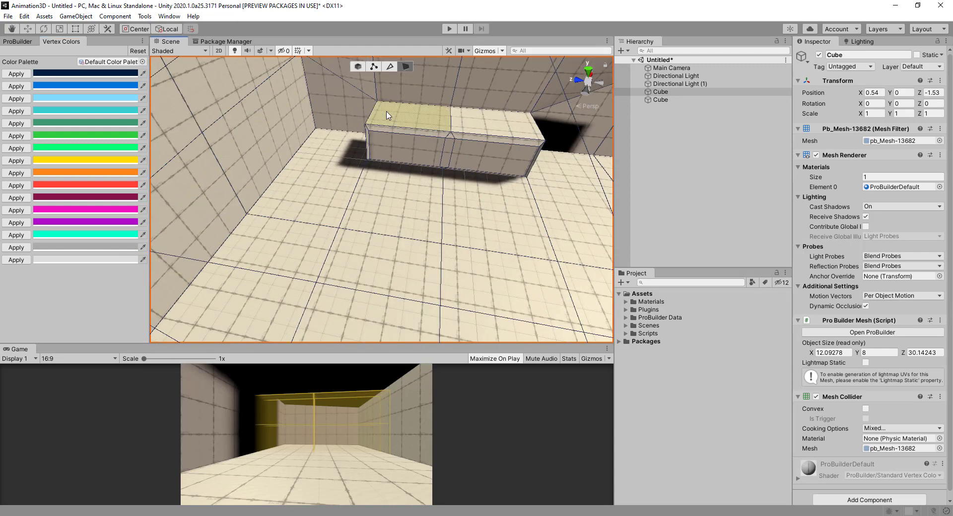
{"action": "left_click", "coordinate": [321, 162]}
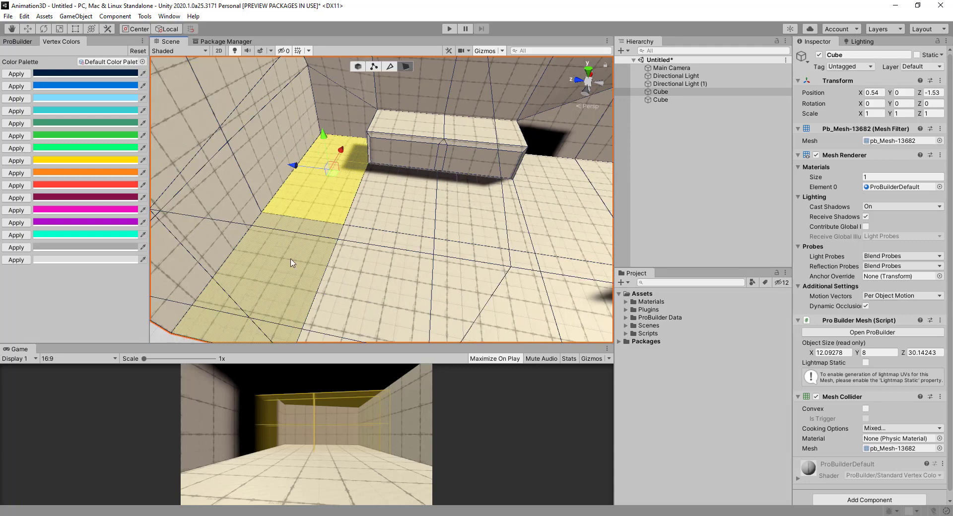
{"action": "left_click", "coordinate": [292, 260], "text": "shift"}
{"action": "left_click", "coordinate": [502, 210], "text": "shift"}
{"action": "left_click", "coordinate": [566, 219], "text": "shift"}
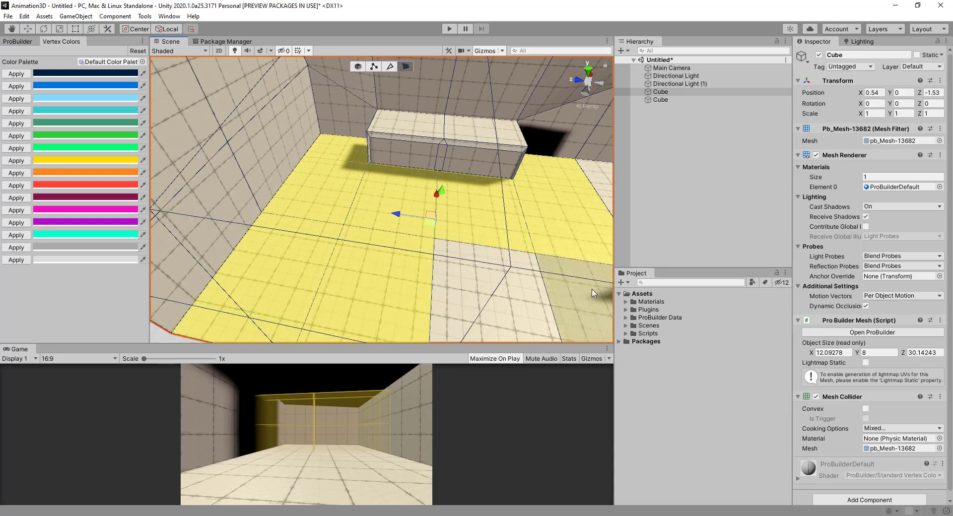
{"action": "left_click", "coordinate": [590, 290], "text": "shift"}
{"action": "left_click", "coordinate": [506, 296], "text": "shift"}
{"action": "mouse_move", "coordinate": [436, 270]}
{"action": "left_mouse_down", "text": "alt"}
{"action": "mouse_move", "coordinate": [550, 266]}
{"action": "mouse_move", "coordinate": [446, 258]}
{"action": "left_mouse_up", "text": "alt"}
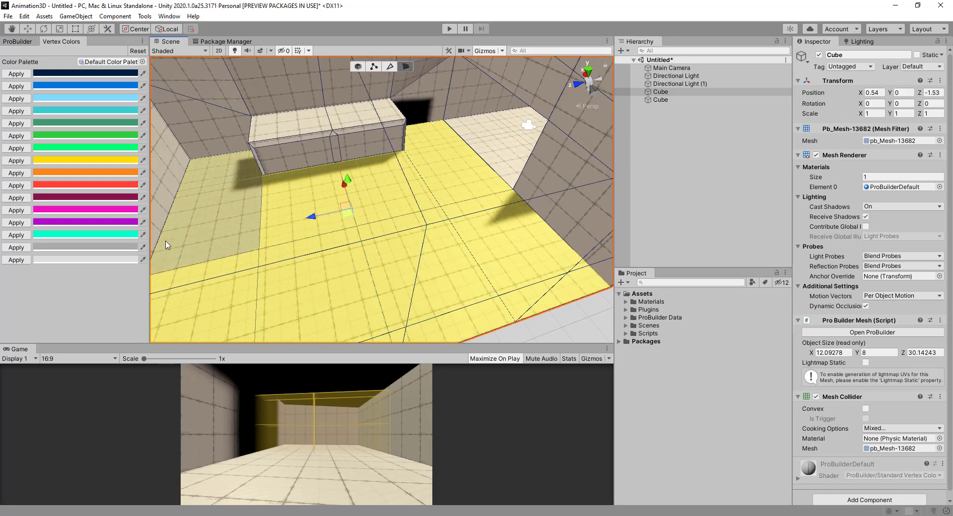
{"action": "left_click", "coordinate": [16, 235]}
- Select the lower wall faces around the main room and apply the orange vertex color to them
{"action": "right_click_drag", "start_coordinate": [285, 161], "coordinate": [162, 119]}
{"action": "left_click", "coordinate": [208, 251]}
{"action": "left_click", "coordinate": [375, 166], "text": "shift"}
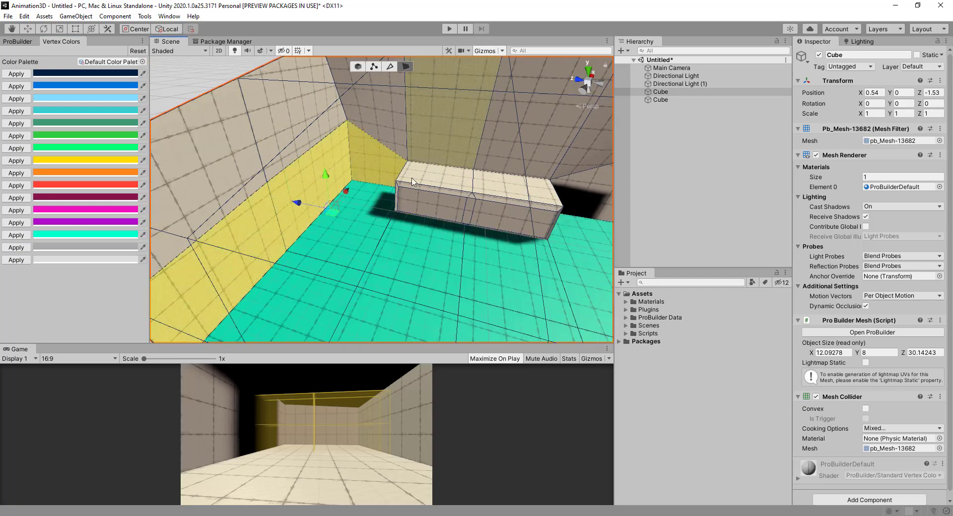
{"action": "right_click_drag", "start_coordinate": [375, 166], "coordinate": [531, 206]}
{"action": "left_click", "coordinate": [461, 182], "text": "shift"}
{"action": "left_click", "coordinate": [476, 214], "text": "shift"}
{"action": "right_click_drag", "start_coordinate": [379, 218], "coordinate": [138, 175]}
{"action": "left_click", "coordinate": [292, 161], "text": "shift"}
{"action": "left_click", "coordinate": [345, 172], "text": "shift"}
{"action": "left_click", "coordinate": [414, 184], "text": "shift"}
{"action": "left_click", "coordinate": [508, 215], "text": "shift"}
{"action": "left_click", "coordinate": [15, 173]}
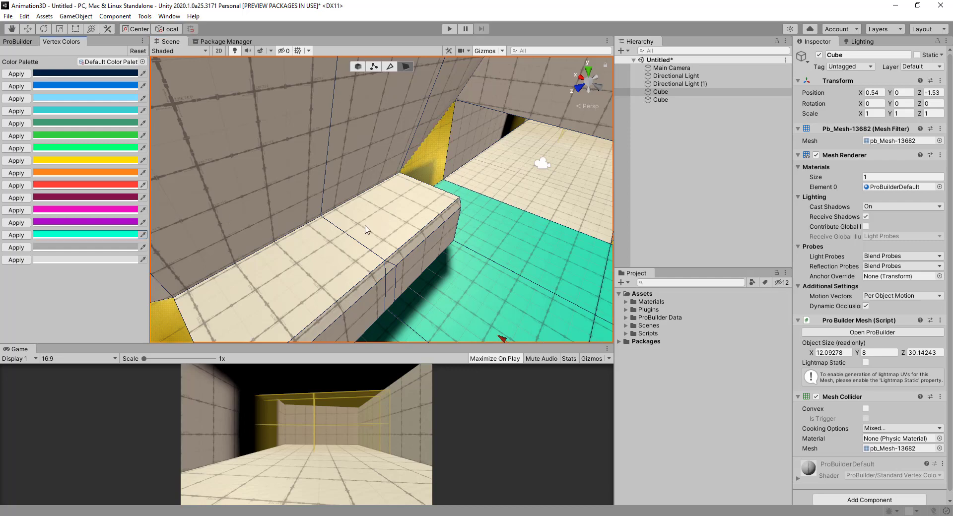
- Apply the dark navy vertex color to the room's upper wall faces and deselect the mesh
{"action": "right_click_drag", "start_coordinate": [366, 226], "coordinate": [266, 223]}
{"action": "left_click", "coordinate": [14, 74]}
{"action": "scroll", "coordinate": [171, 184], "scroll_direction": "down", "scroll_amount": 8}
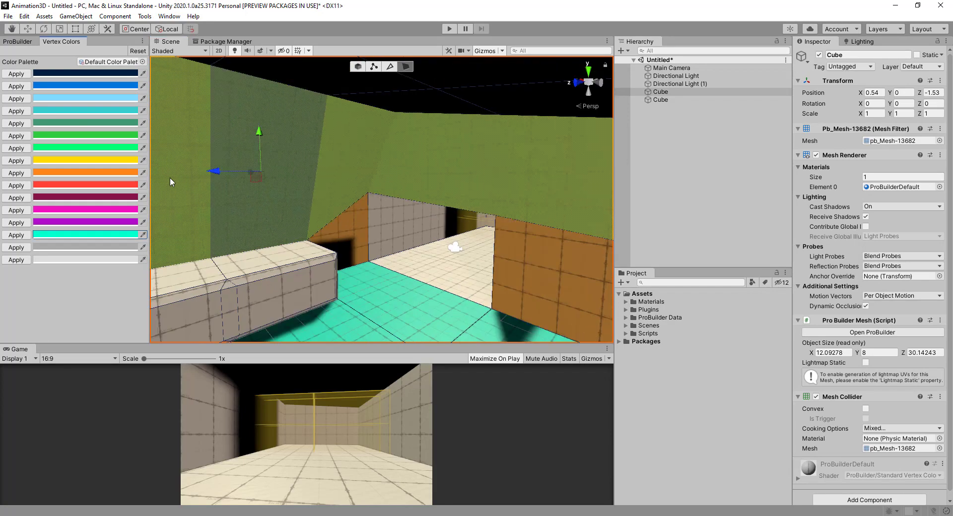
{"action": "left_click", "coordinate": [477, 170]}
{"action": "right_click_drag", "start_coordinate": [476, 171], "coordinate": [456, 205]}
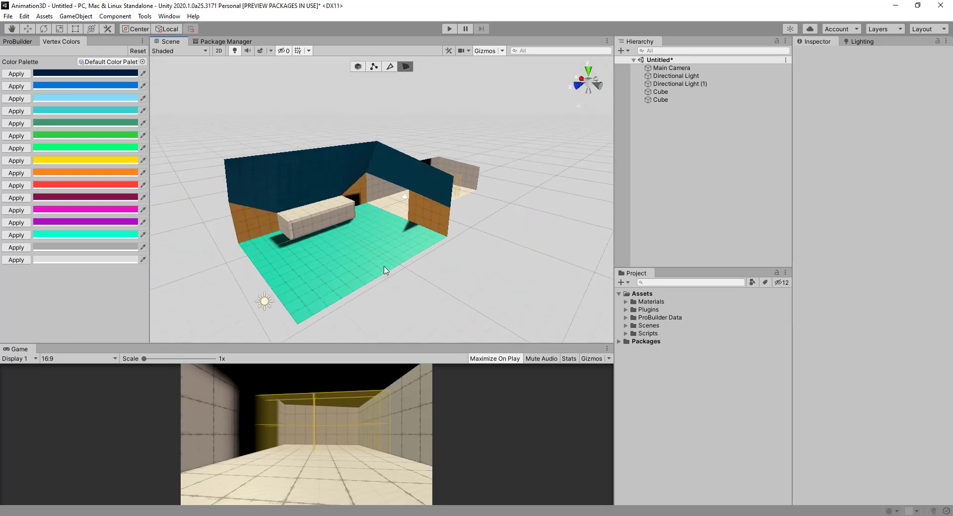
- Switch back to object selection, reselect the colored room mesh and review it from outside
{"action": "scroll", "coordinate": [513, 222], "scroll_direction": "up", "scroll_amount": 5}
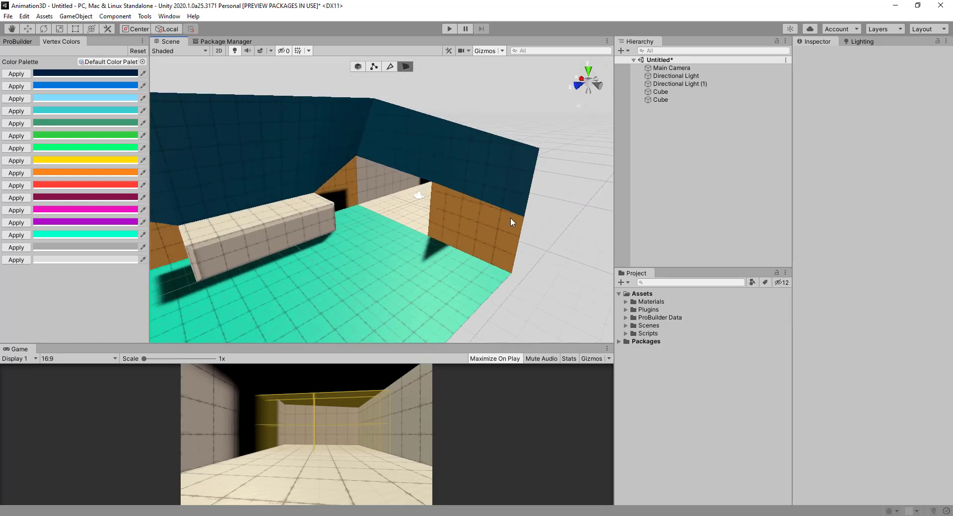
{"action": "left_click", "coordinate": [358, 66]}
{"action": "scroll", "coordinate": [427, 159], "scroll_direction": "down", "scroll_amount": 6}
{"action": "left_click", "coordinate": [330, 202]}
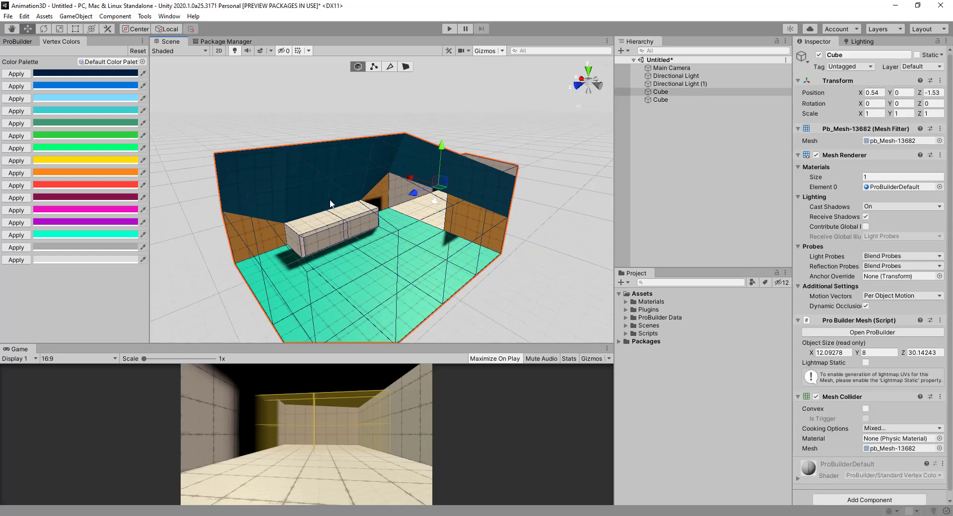
{"action": "left_click_drag", "start_coordinate": [274, 185], "coordinate": [410, 210], "text": "alt"}
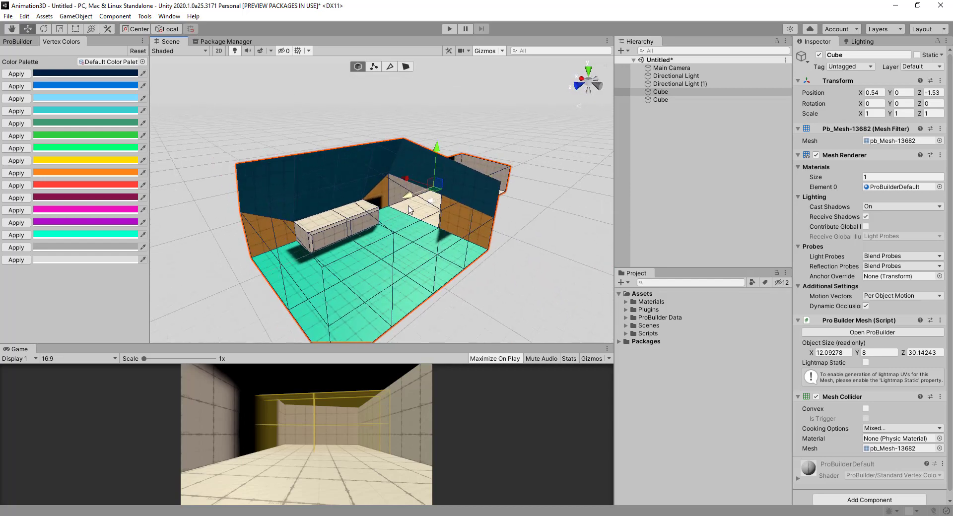
{"action": "scroll", "coordinate": [397, 225], "scroll_direction": "down", "scroll_amount": 2}
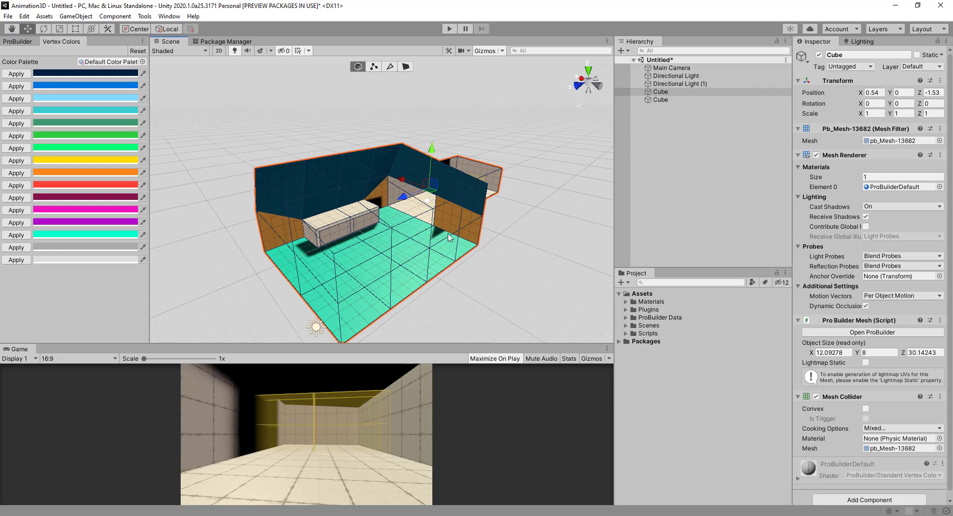
{"action": "mouse_move", "coordinate": [450, 237]}
{"action": "left_mouse_down", "text": "alt"}
{"action": "mouse_move", "coordinate": [477, 255]}
{"action": "mouse_move", "coordinate": [371, 241]}
{"action": "mouse_move", "coordinate": [434, 247]}
{"action": "left_mouse_up", "text": "alt"}
{"action": "left_click", "coordinate": [470, 236]}
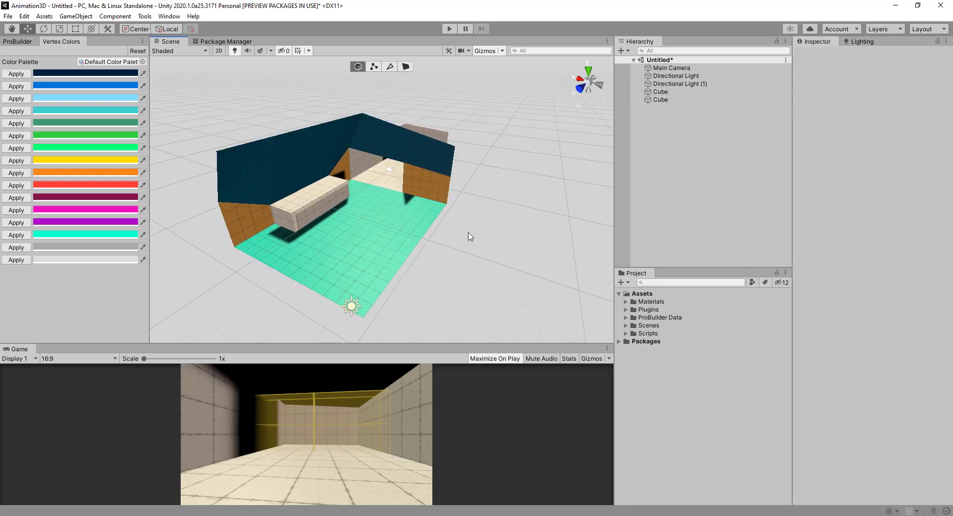
{"action": "left_click", "coordinate": [443, 161]}
{"action": "left_click_drag", "start_coordinate": [464, 183], "coordinate": [454, 206], "text": "alt"}
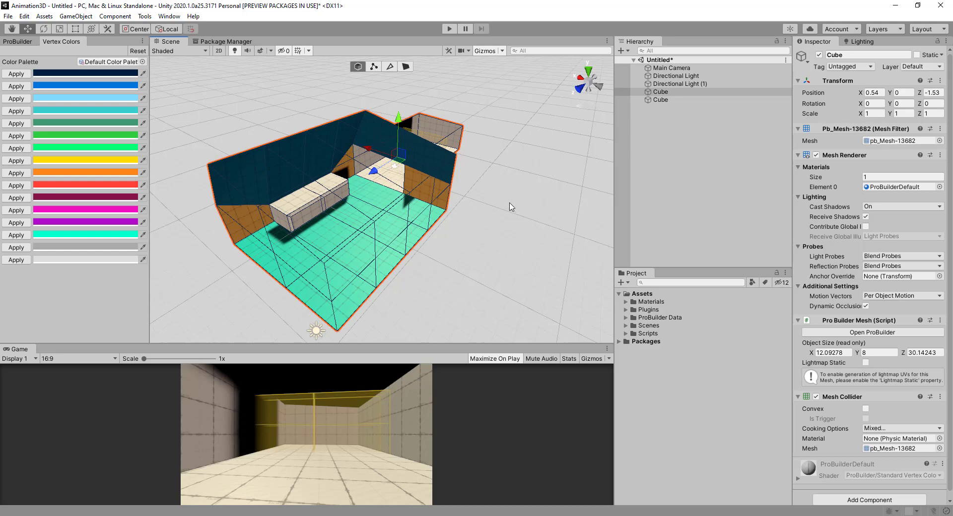
{"action": "left_click", "coordinate": [533, 214]}
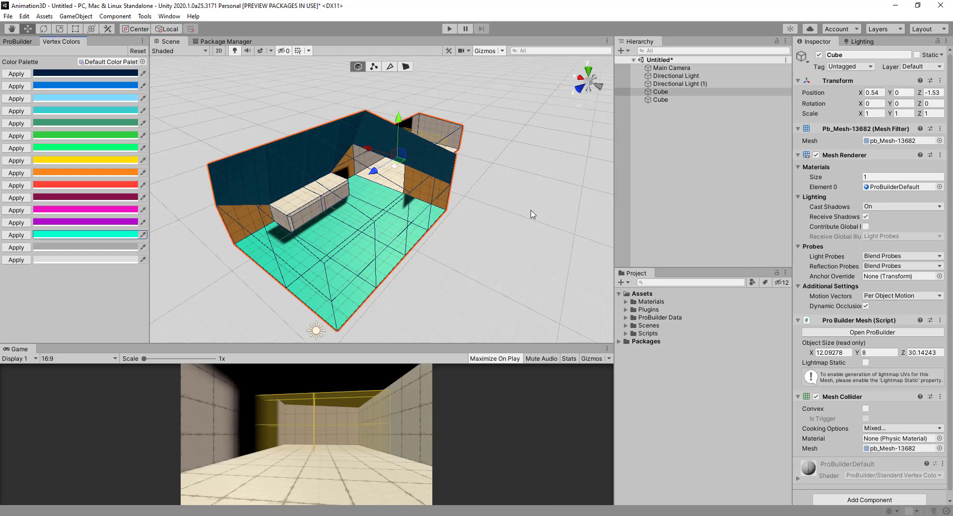
{"action": "left_click", "coordinate": [512, 170]}
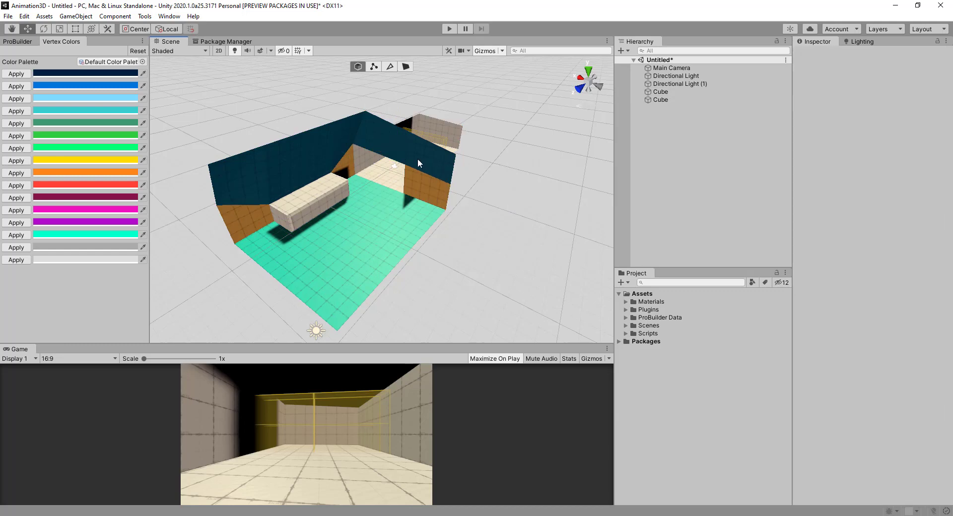
- Select the colored room mesh, open its OBJ export dialog to examine the save options, and close it without saving
{"action": "left_click", "coordinate": [303, 145]}
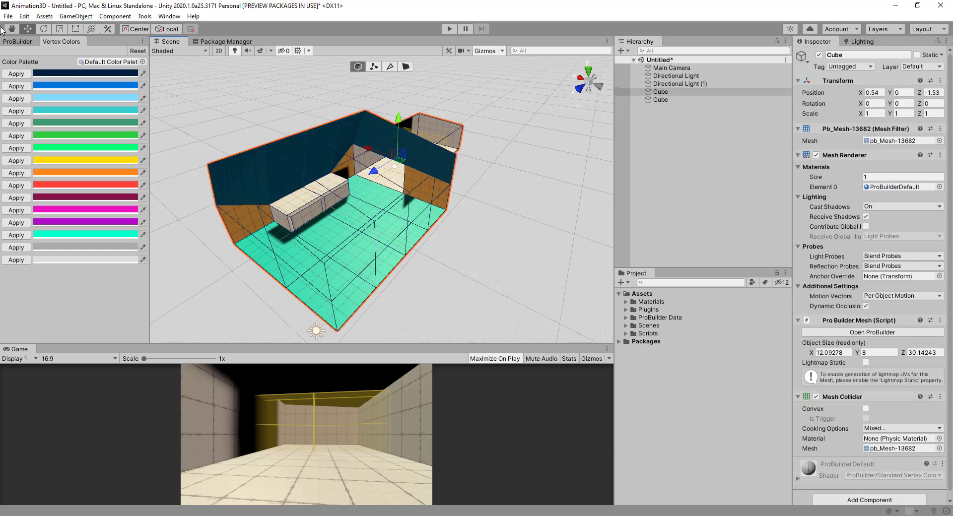
{"action": "left_click", "coordinate": [18, 41]}
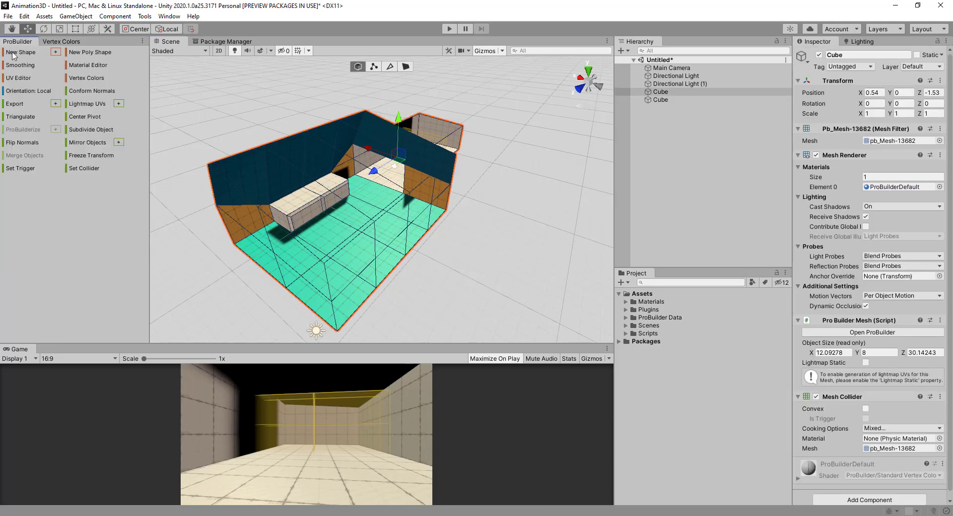
{"action": "left_click", "coordinate": [15, 104]}
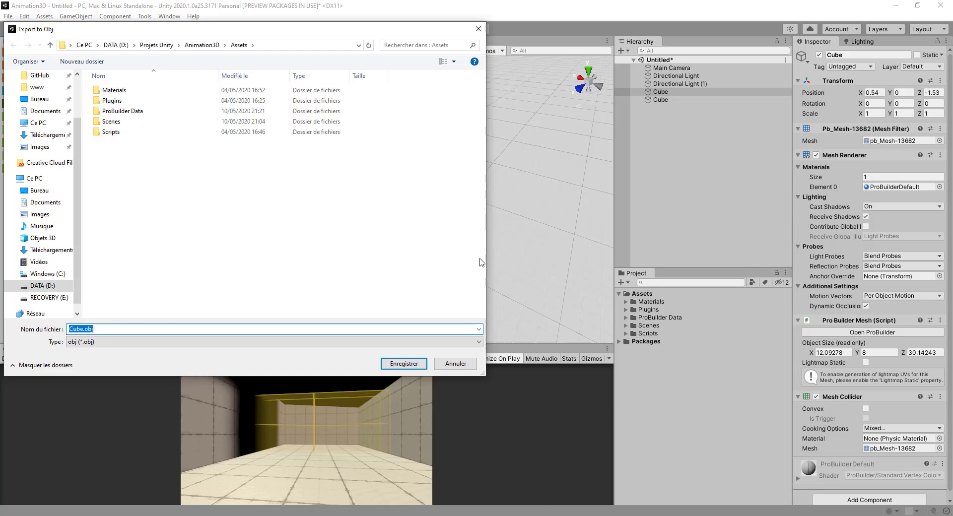
{"action": "left_click", "coordinate": [478, 29]}
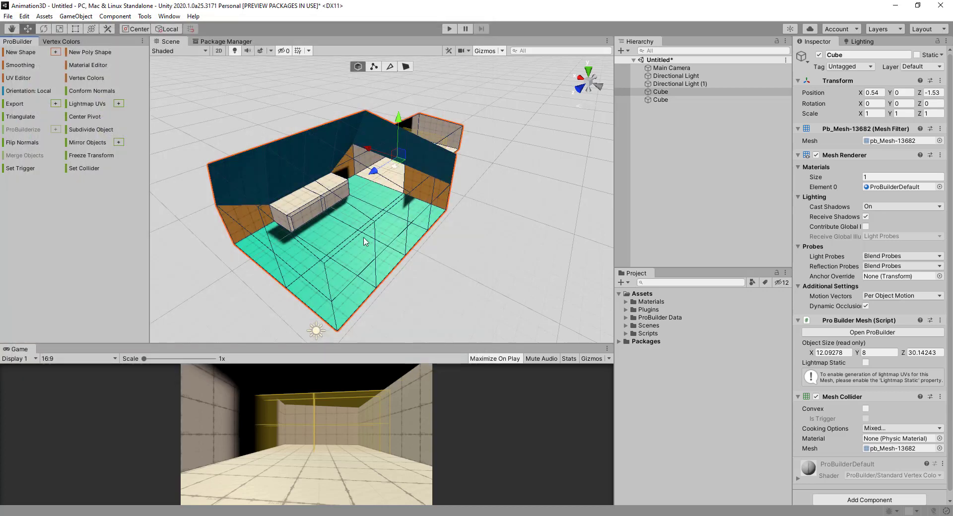
{"action": "right_click_drag", "start_coordinate": [353, 208], "coordinate": [340, 196]}
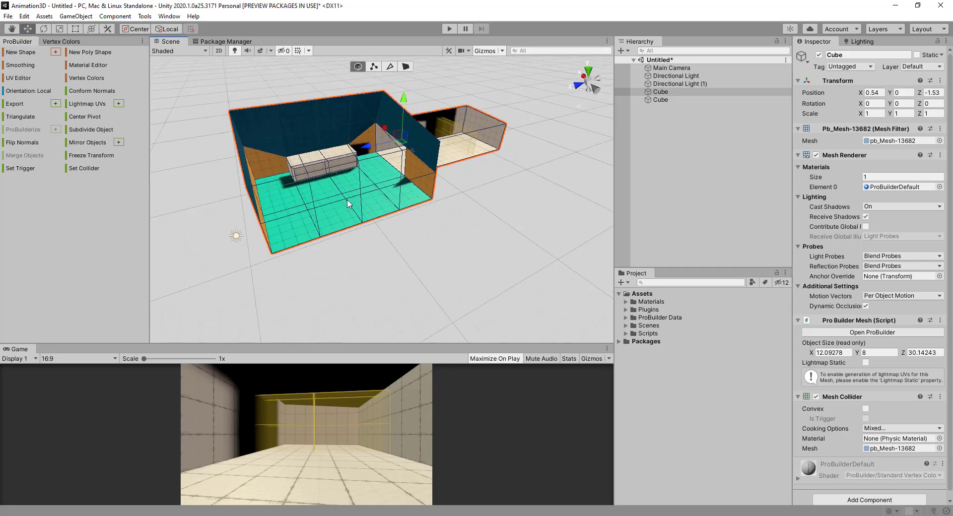
{"action": "middle_click_drag", "start_coordinate": [340, 197], "coordinate": [352, 231]}
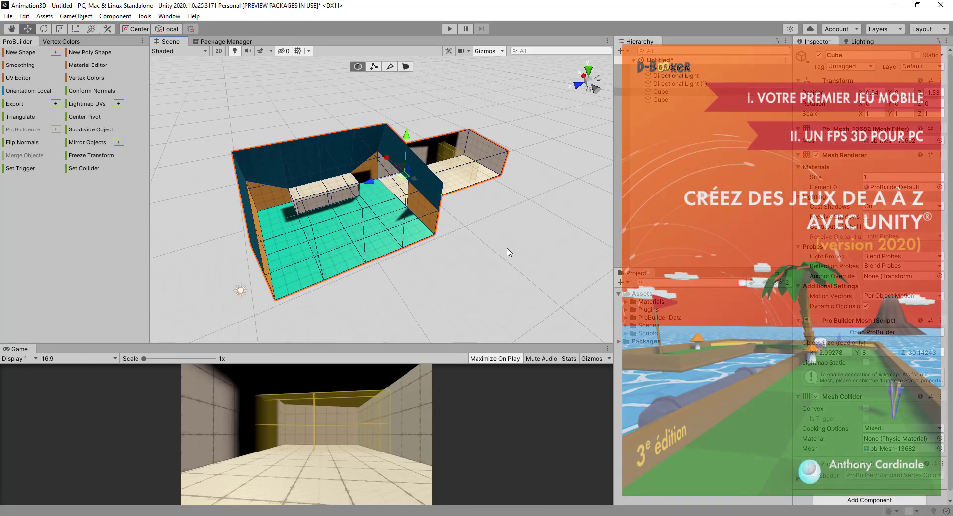
{"action": "left_click", "coordinate": [508, 251]}
{"action": "scroll", "coordinate": [372, 219], "scroll_direction": "up", "scroll_amount": 2}
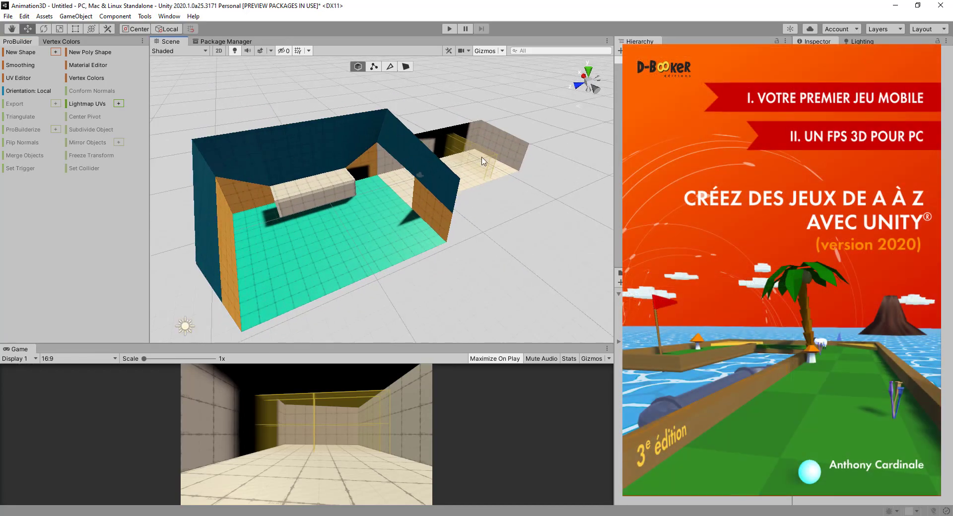
{"action": "middle_click_drag", "start_coordinate": [478, 233], "coordinate": [491, 216]}
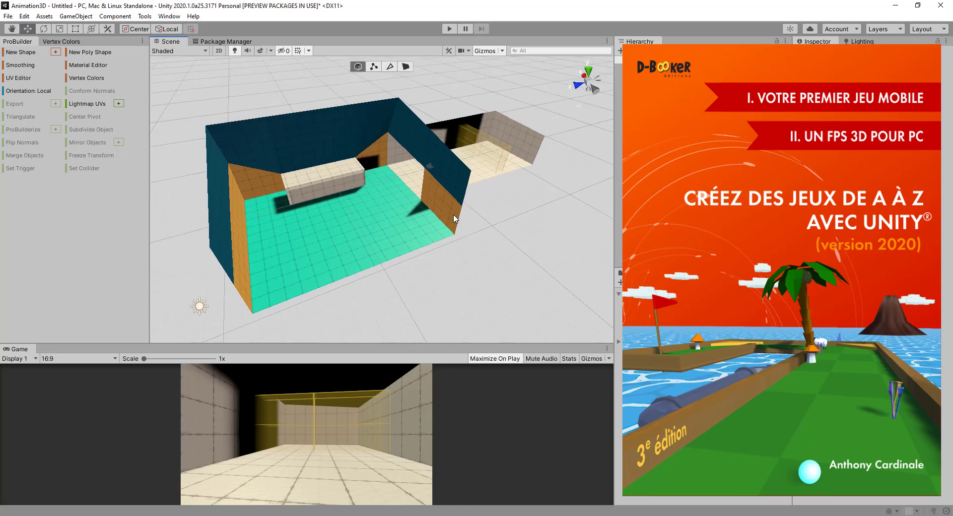
{"action": "middle_click_drag", "start_coordinate": [472, 225], "coordinate": [457, 228]}
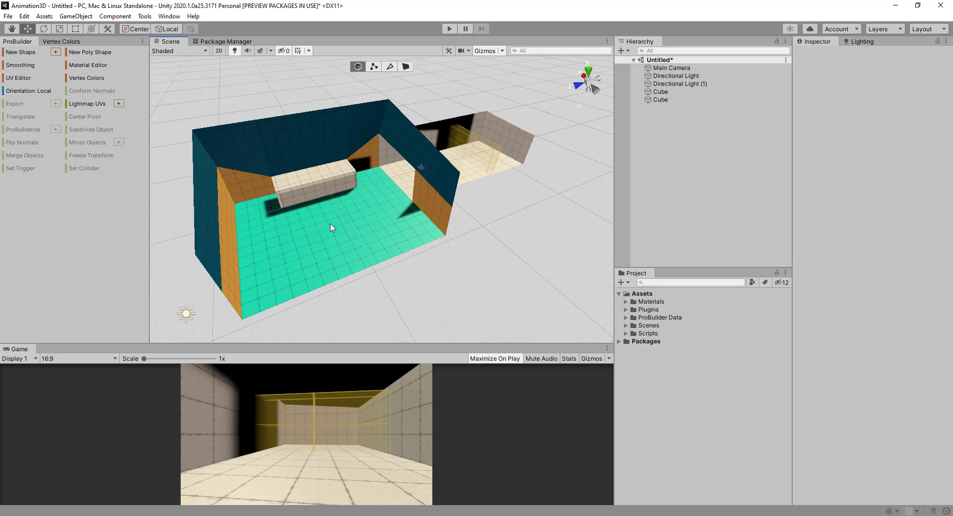
- Place the Main Camera in the colored room at about X 3.61, Z -2.2, rotated about 148° on Y, and enlarge the Game view
{"action": "mouse_move", "coordinate": [481, 276]}
{"action": "middle_mouse_down"}
{"action": "mouse_move", "coordinate": [514, 270]}
{"action": "mouse_move", "coordinate": [502, 261]}
{"action": "mouse_move", "coordinate": [464, 265]}
{"action": "mouse_move", "coordinate": [472, 262]}
{"action": "middle_mouse_up"}
{"action": "scroll", "coordinate": [501, 261], "scroll_direction": "up", "scroll_amount": 3}
{"action": "scroll", "coordinate": [478, 267], "scroll_direction": "down", "scroll_amount": 2}
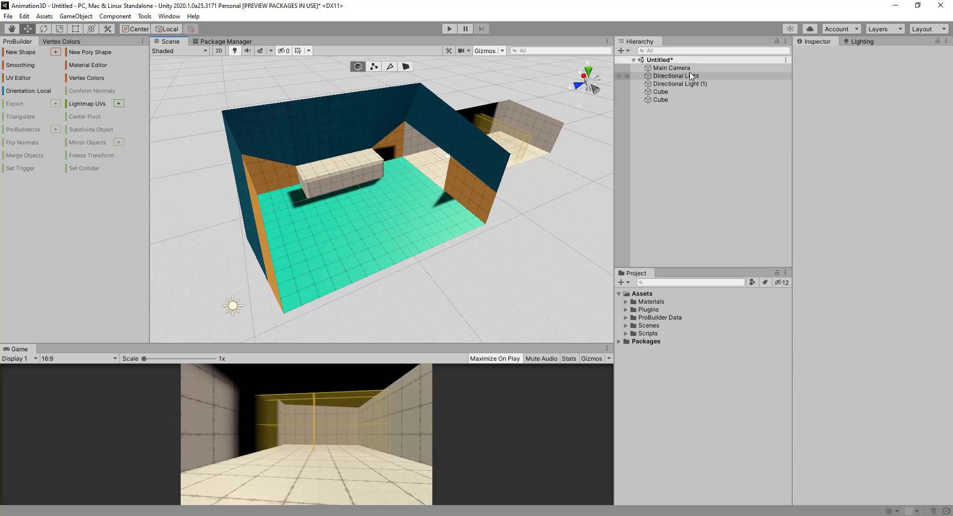
{"action": "left_click", "coordinate": [671, 68]}
{"action": "left_click_drag", "start_coordinate": [471, 164], "coordinate": [321, 304]}
{"action": "key", "text": "e"}
{"action": "left_click_drag", "start_coordinate": [331, 344], "coordinate": [387, 200]}
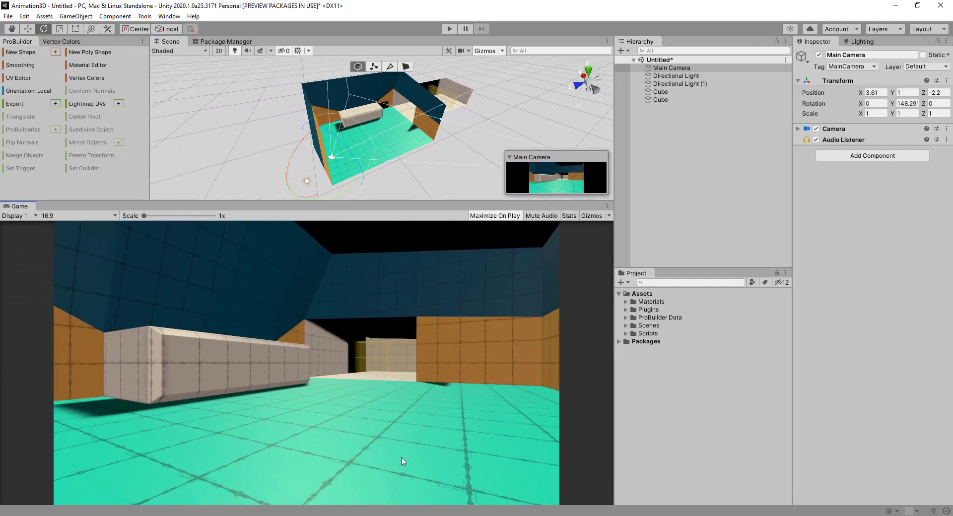